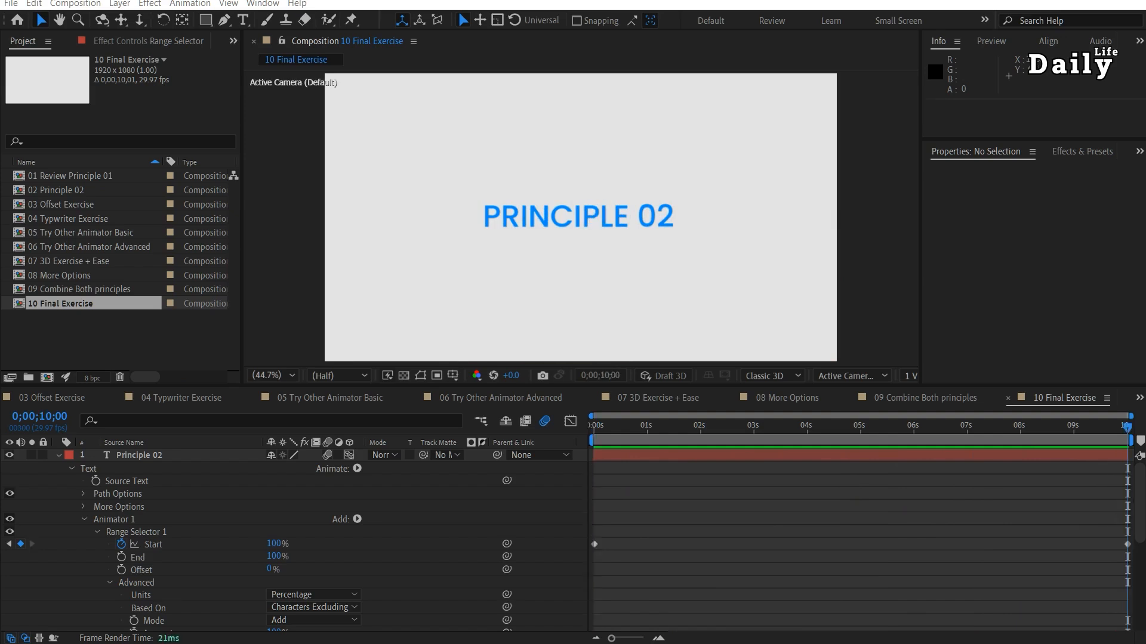
Open the 01 Review Principle 01 composition and examine the Rotation and Fill Color keyframes of Animator 1.
left_click(64, 177)
double_click(64, 177)
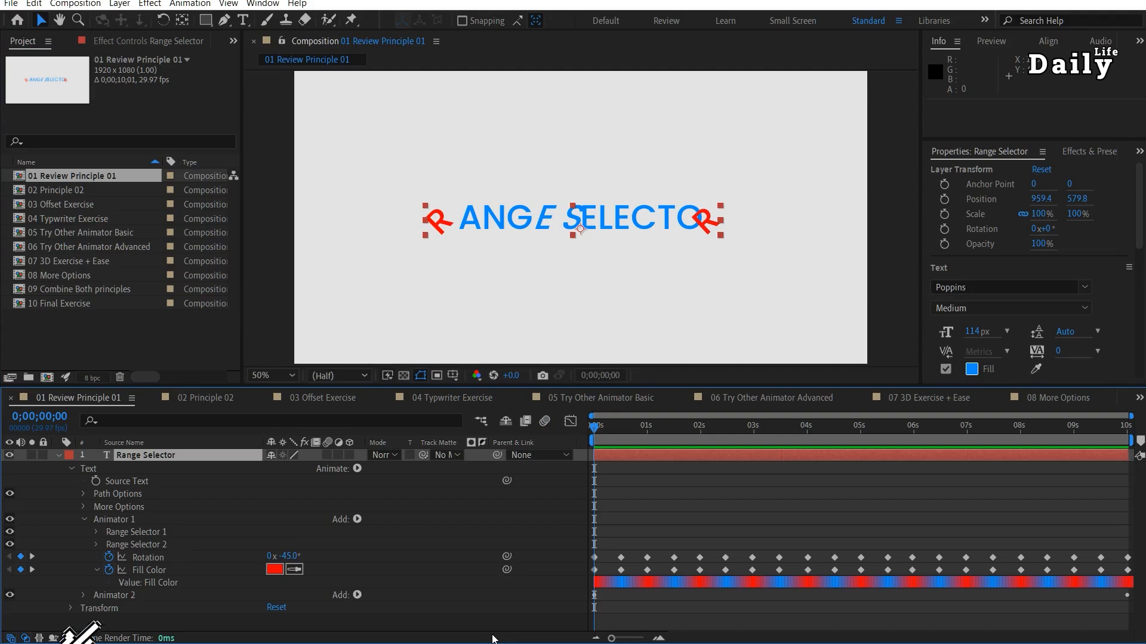
left_click(166, 574)
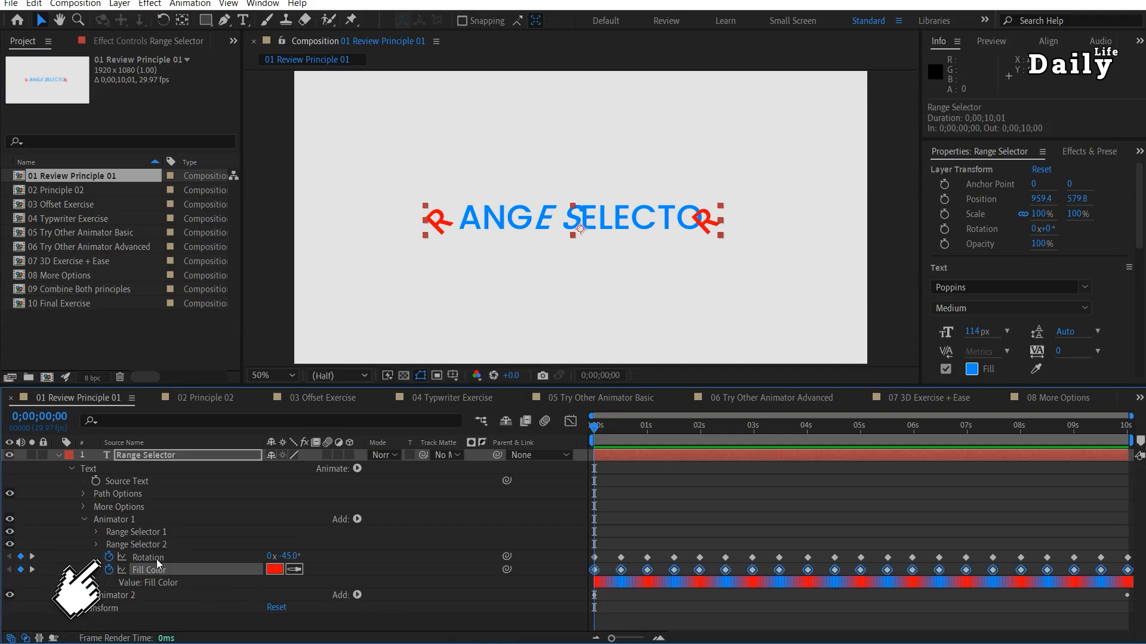
left_click(156, 559)
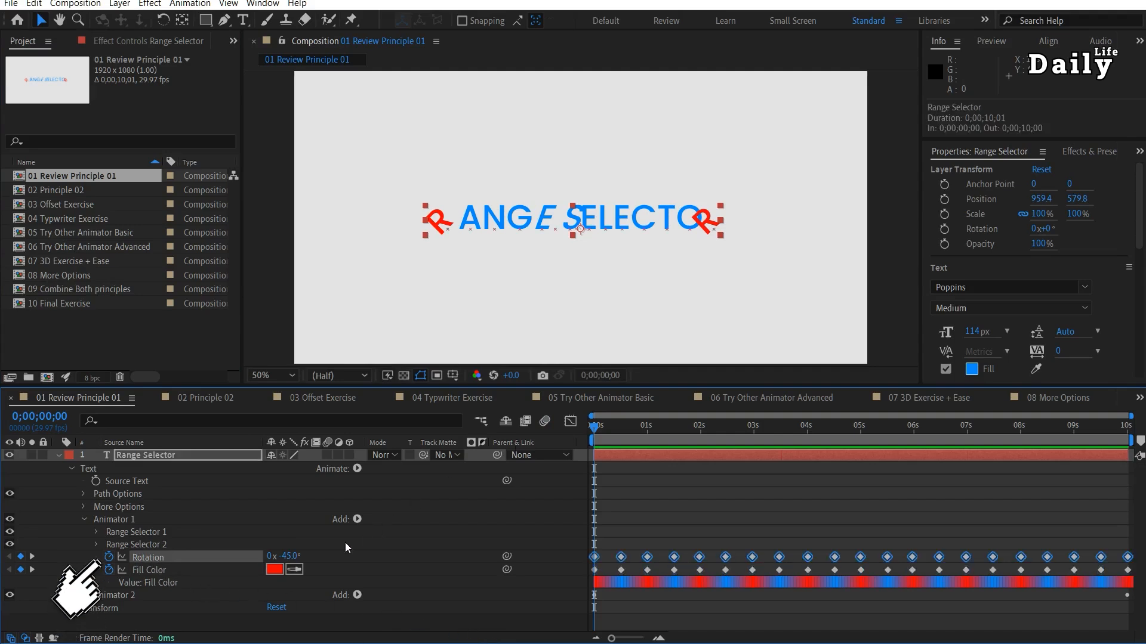
mouse_move(596, 434)
left_mouse_down()
mouse_move(621, 433)
mouse_move(600, 440)
mouse_move(623, 444)
mouse_move(588, 444)
left_mouse_up()
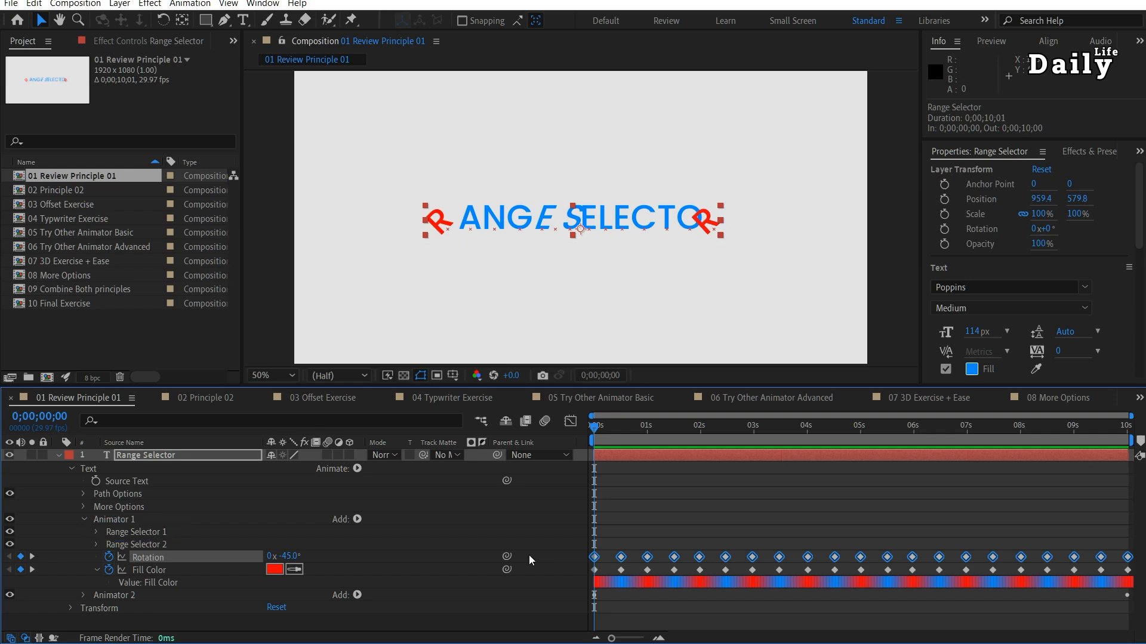
Hide Range Selector 2 of Animator 1 and try out other End values on Range Selector 1.
left_click(10, 544)
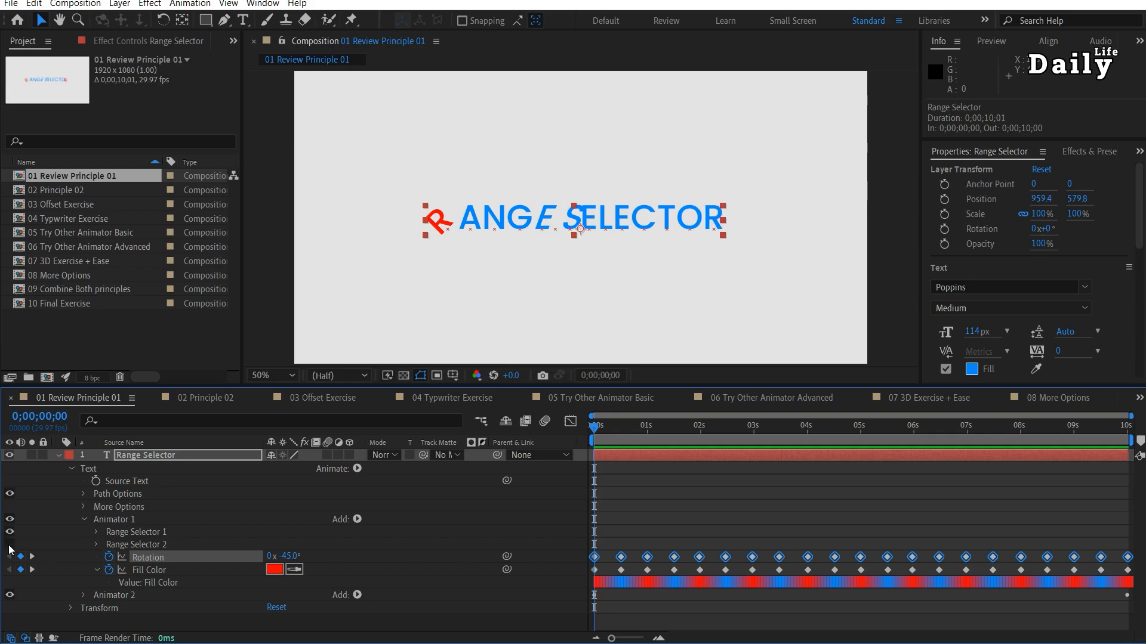
left_click(95, 531)
left_click_drag(269, 556, 69, 588)
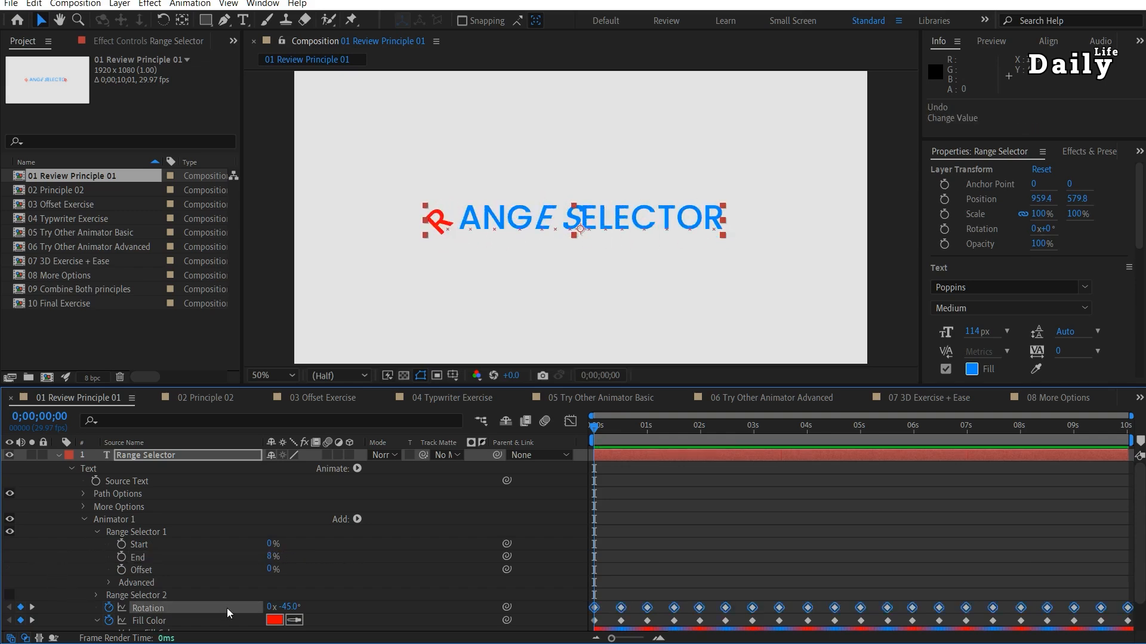
left_click(95, 532)
Examine the selector types that can be added to Animator 1 and the range settings of Range Selector 2.
left_click(357, 521)
mouse_move(394, 537)
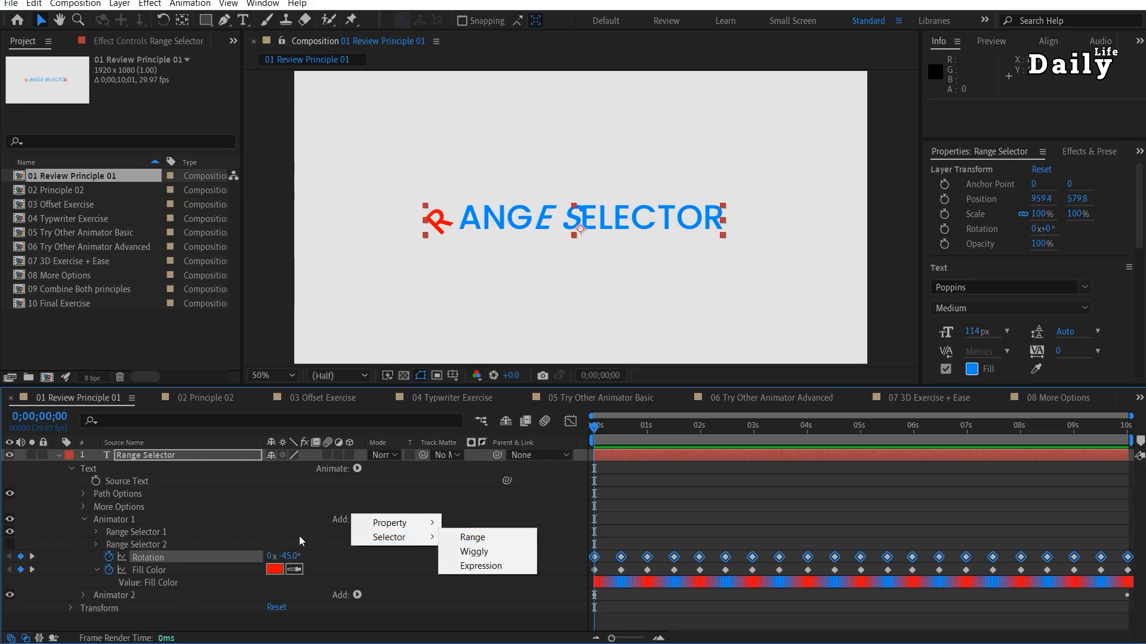
left_click(259, 532)
left_click(176, 544)
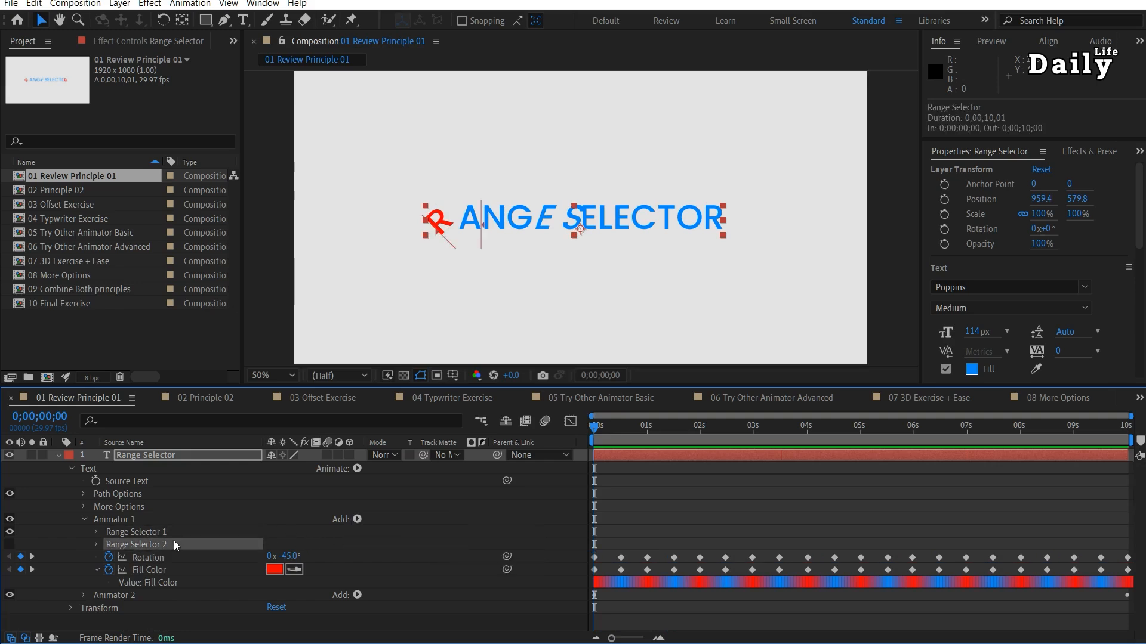
left_click(96, 544)
left_click(225, 561)
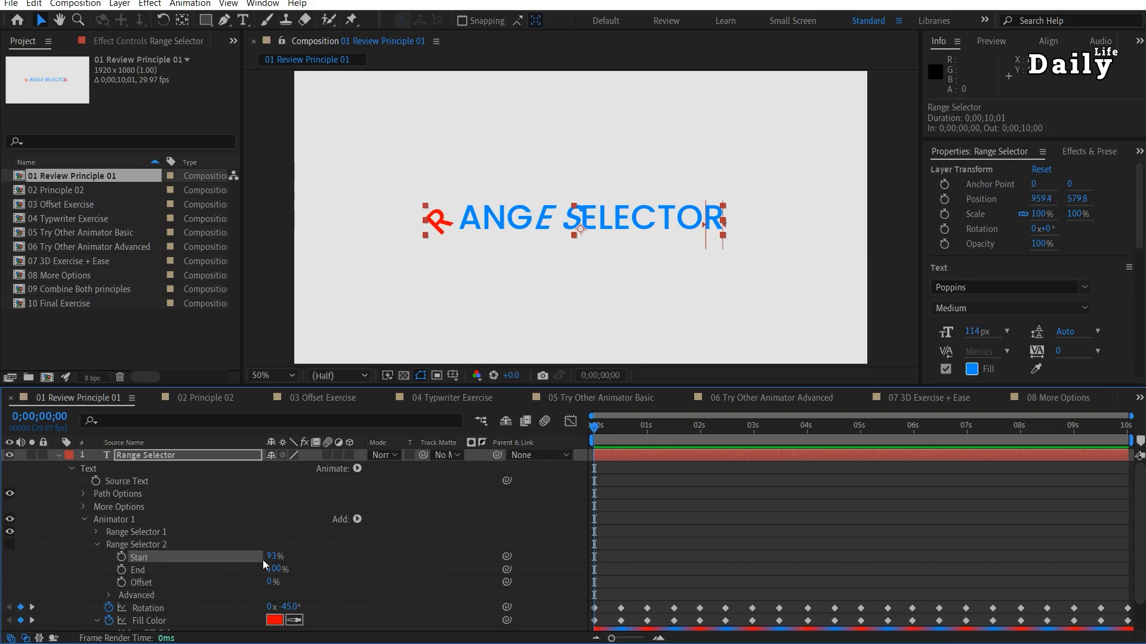
left_click(97, 545)
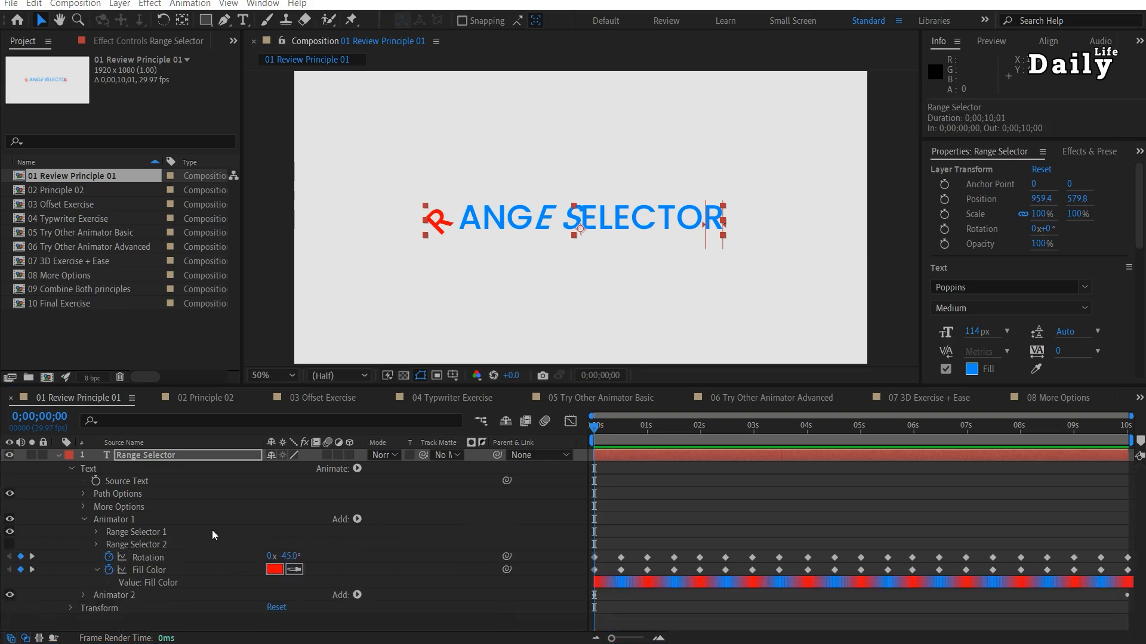
Add a third range selector to Animator 1, with Start at 22% and End at 28%.
left_click(357, 520)
mouse_move(371, 540)
left_click(513, 538)
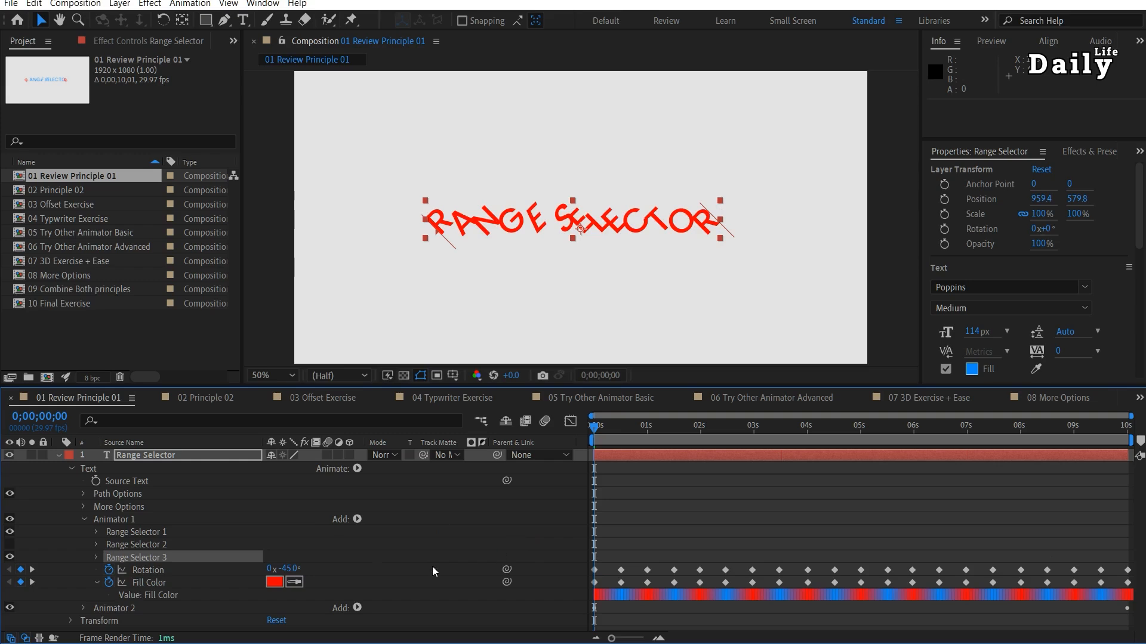
left_click(96, 557)
left_click_drag(270, 573, 154, 595)
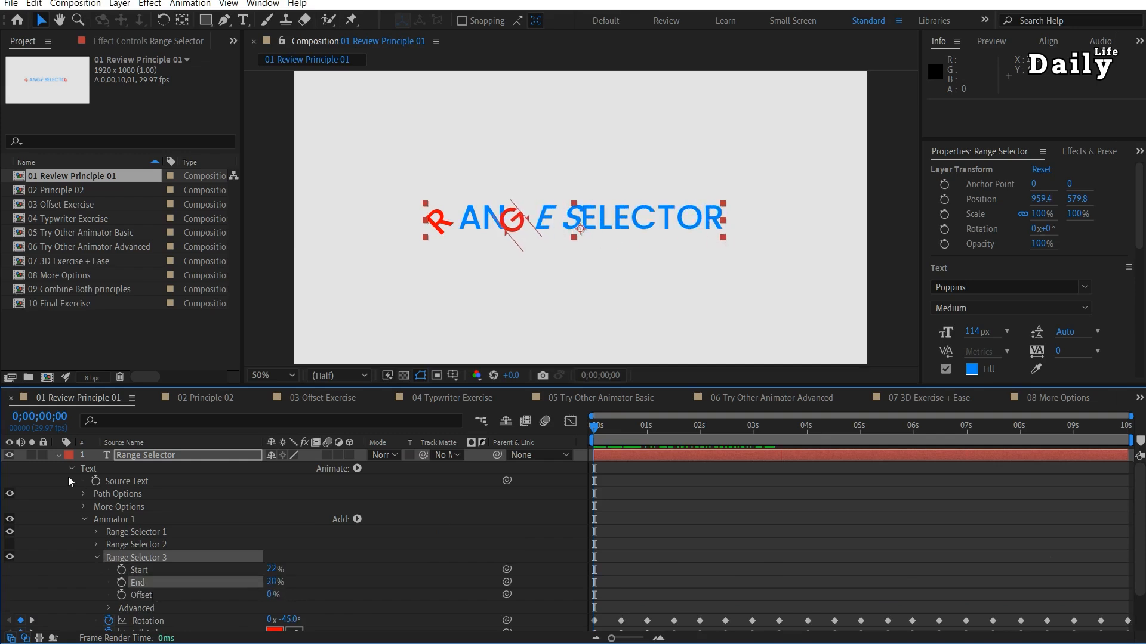
Show Range Selector 2 again and scrub the animation to 0;00;00;18.
left_click(9, 556)
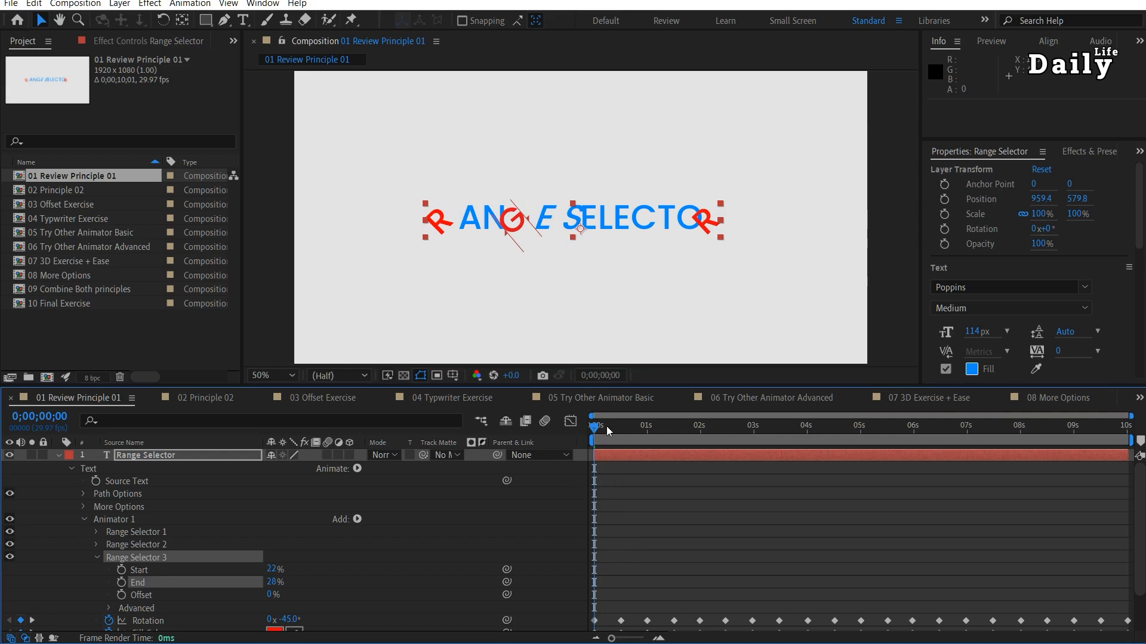
mouse_move(609, 428)
left_mouse_down()
mouse_move(675, 432)
mouse_move(626, 432)
left_mouse_up()
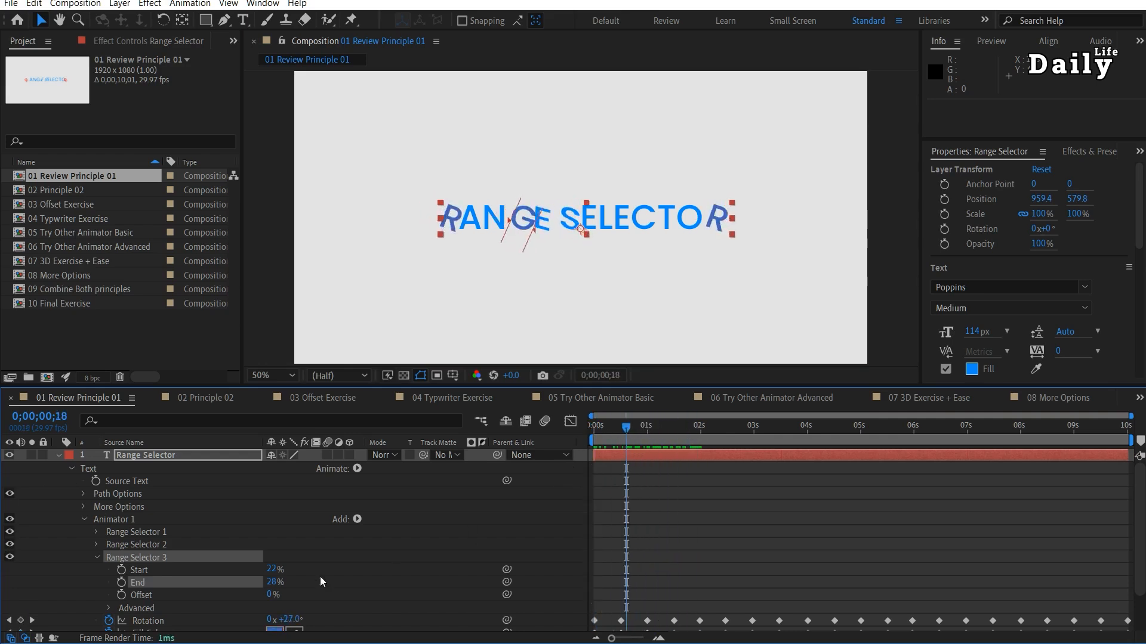
left_click(97, 558)
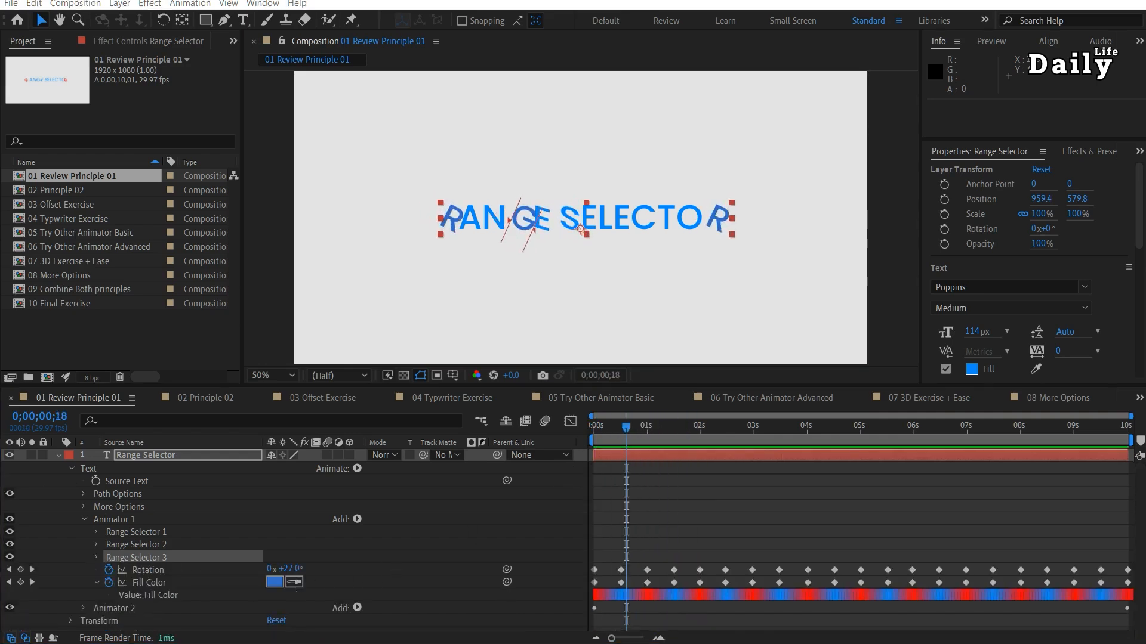
Examine the range selector and skew settings of Animator 2 and what can be added to it.
left_click(82, 520)
left_click(84, 533)
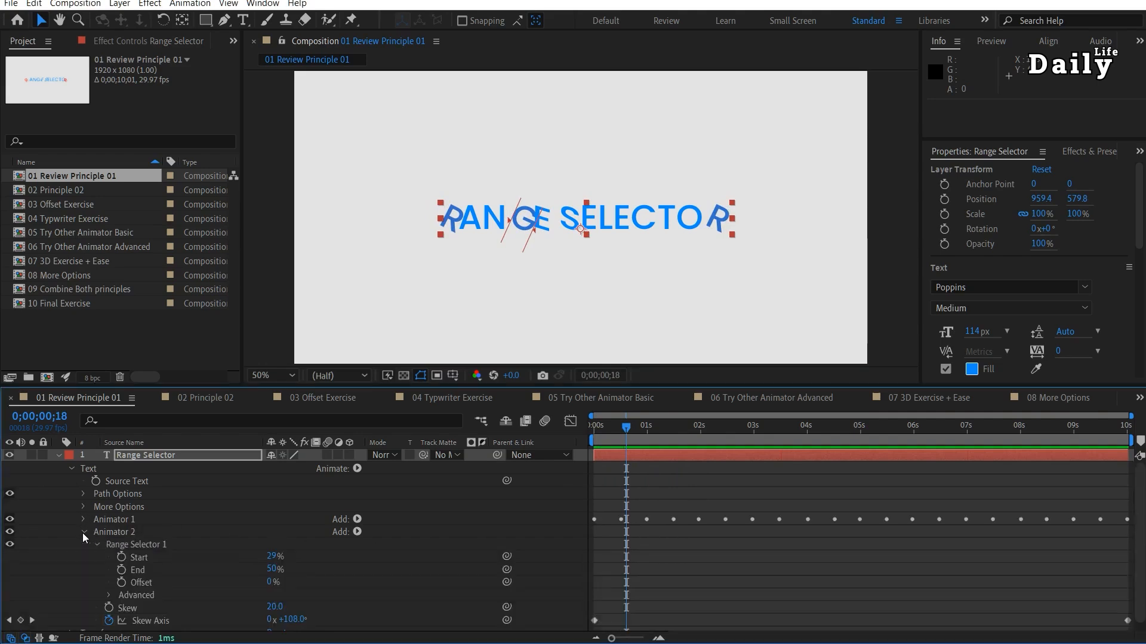
left_click(357, 532)
mouse_move(389, 535)
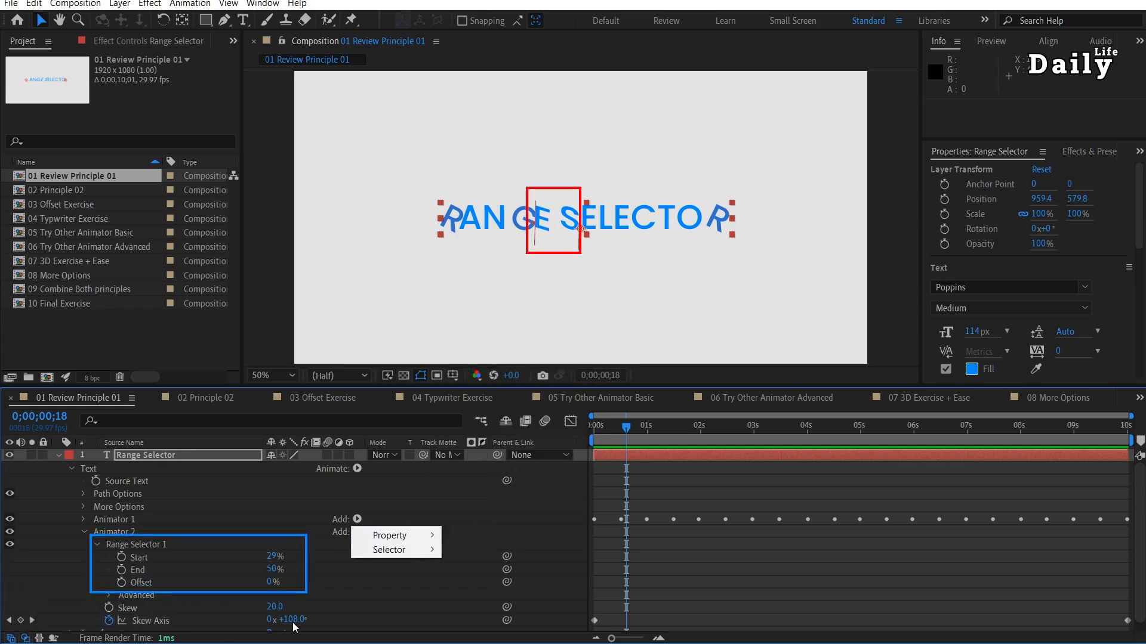
Play the animation from the start and review the properties of both animators in an enlarged timeline.
left_click_drag(624, 429, 592, 448)
key("space")
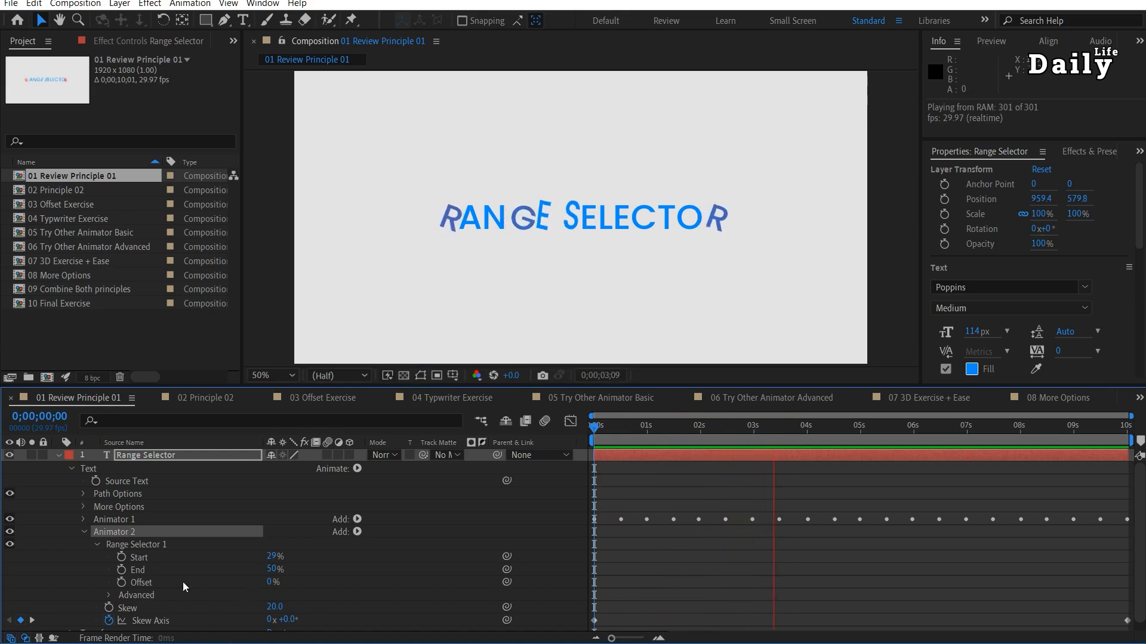
left_click_drag(236, 386, 236, 346)
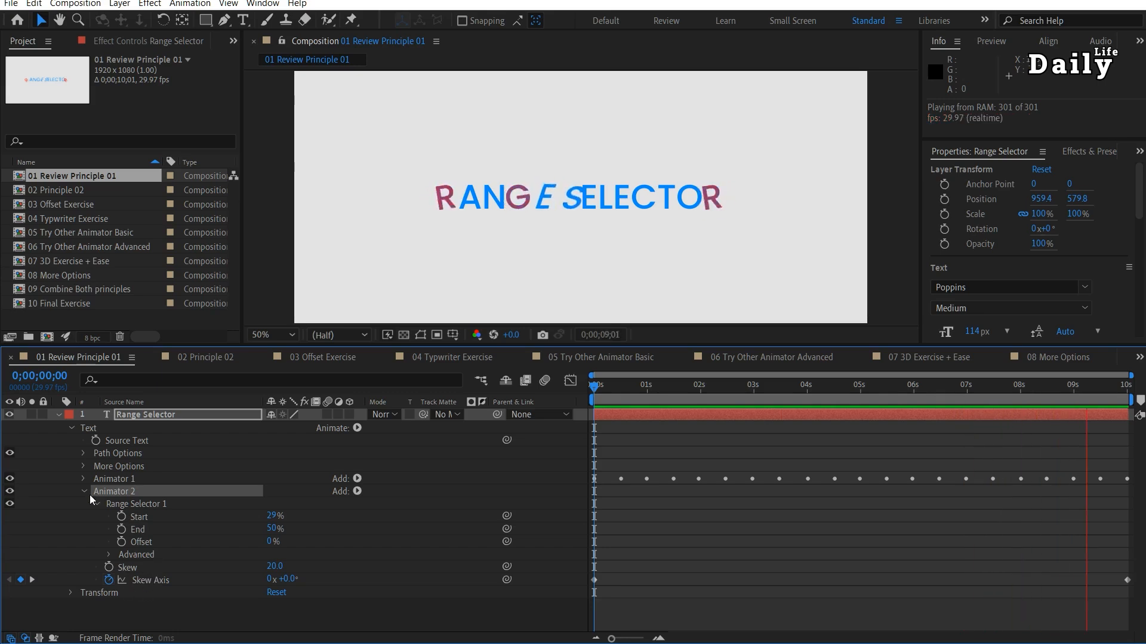
left_click(83, 479)
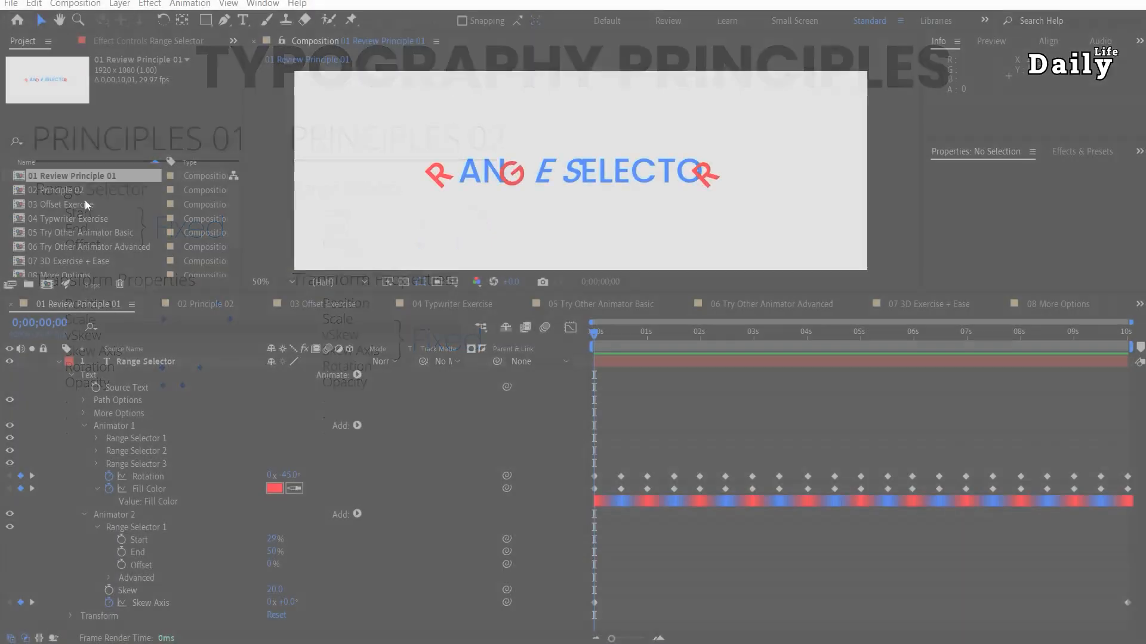
Open the 02 Principle 02 composition, preview it, and hide its existing text layer.
double_click(76, 191)
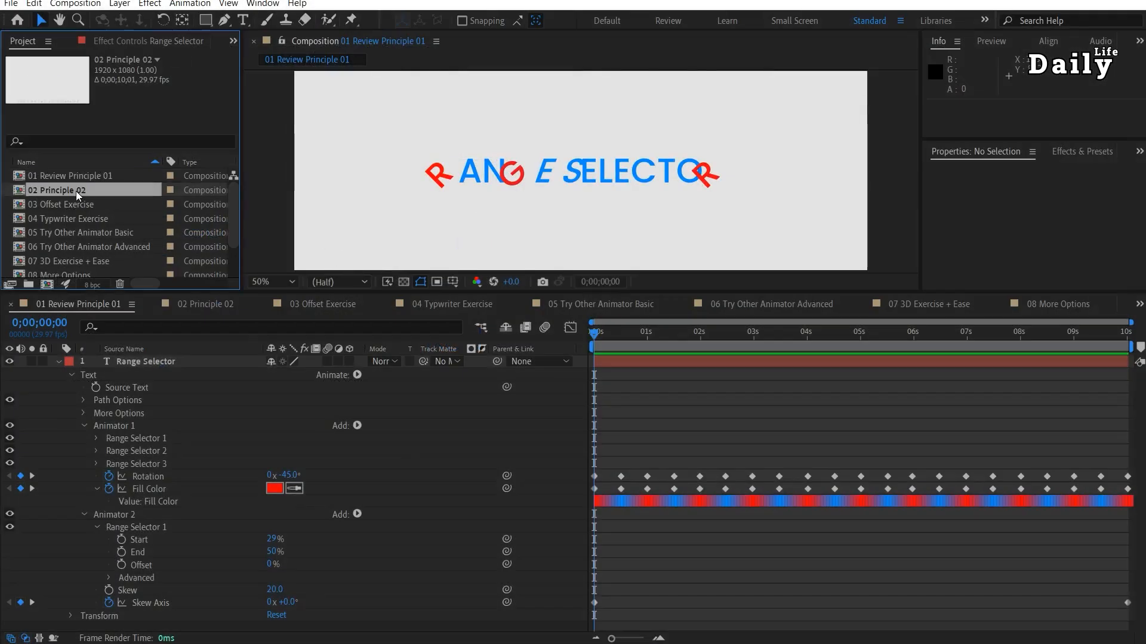
key("space")
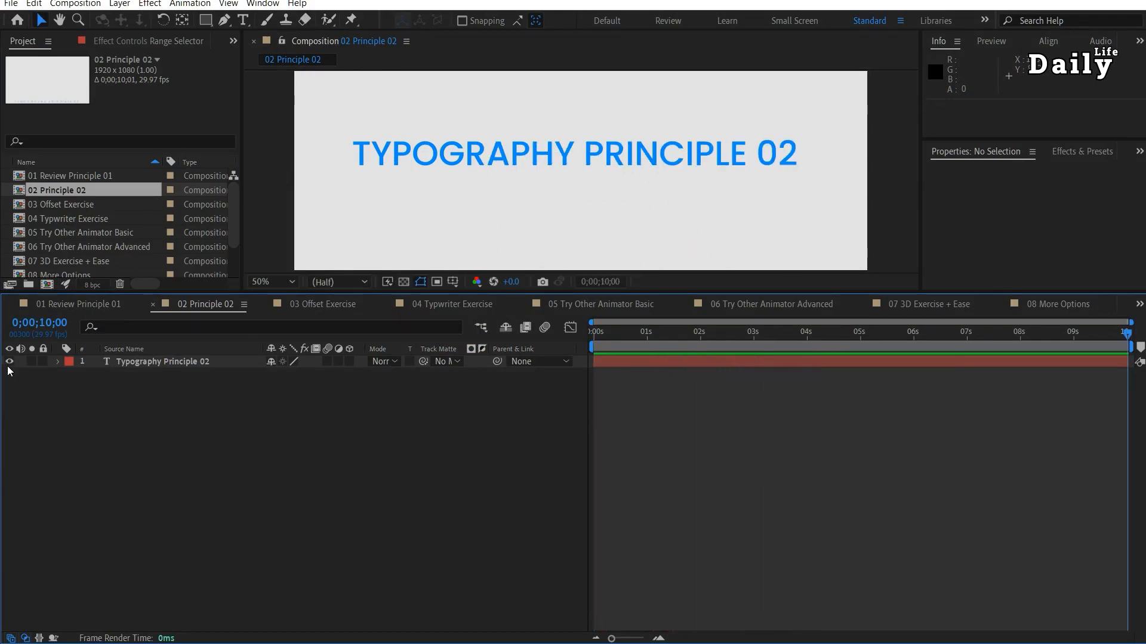
left_click(8, 361)
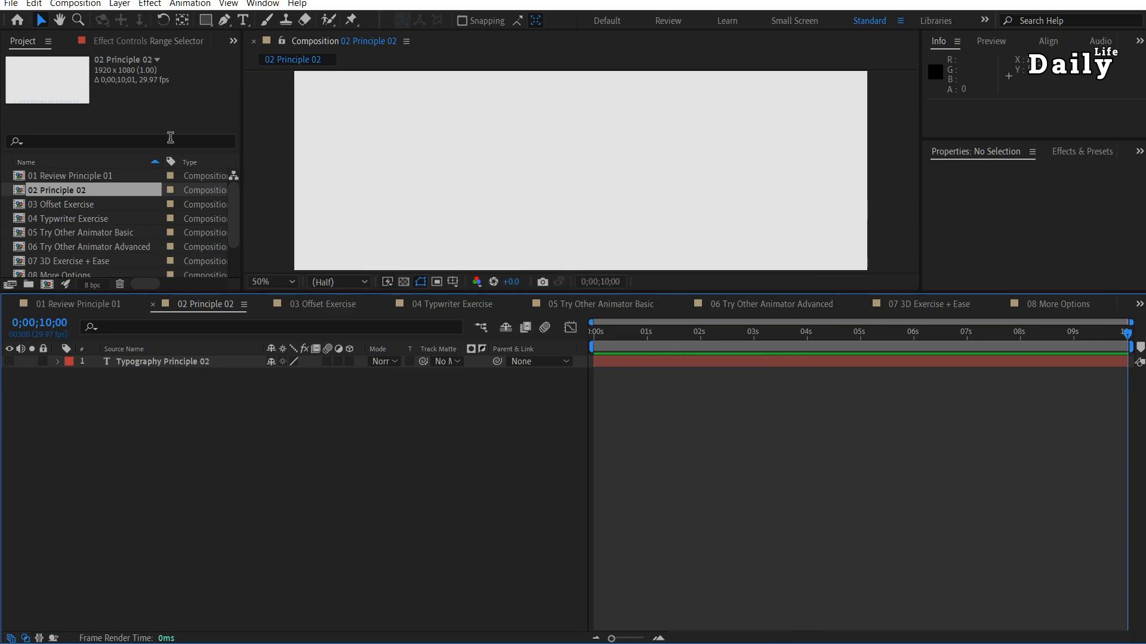
Create a text layer reading "Typography principle 02" in the composition.
left_click(242, 20)
left_click(393, 203)
type("Typogr")
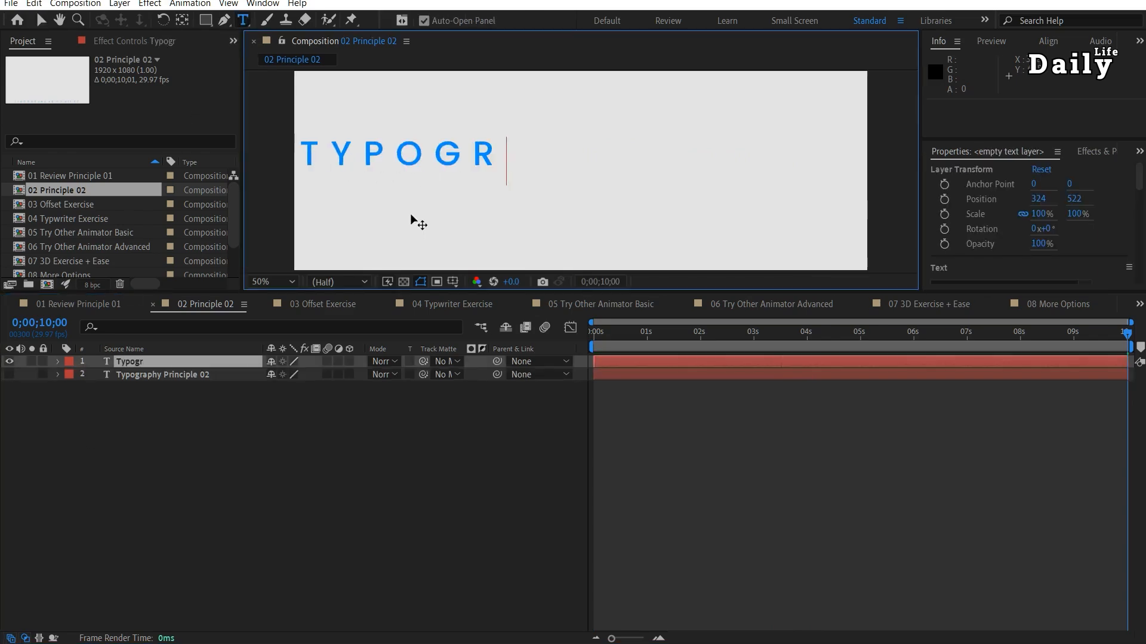
type("aphy principle 02")
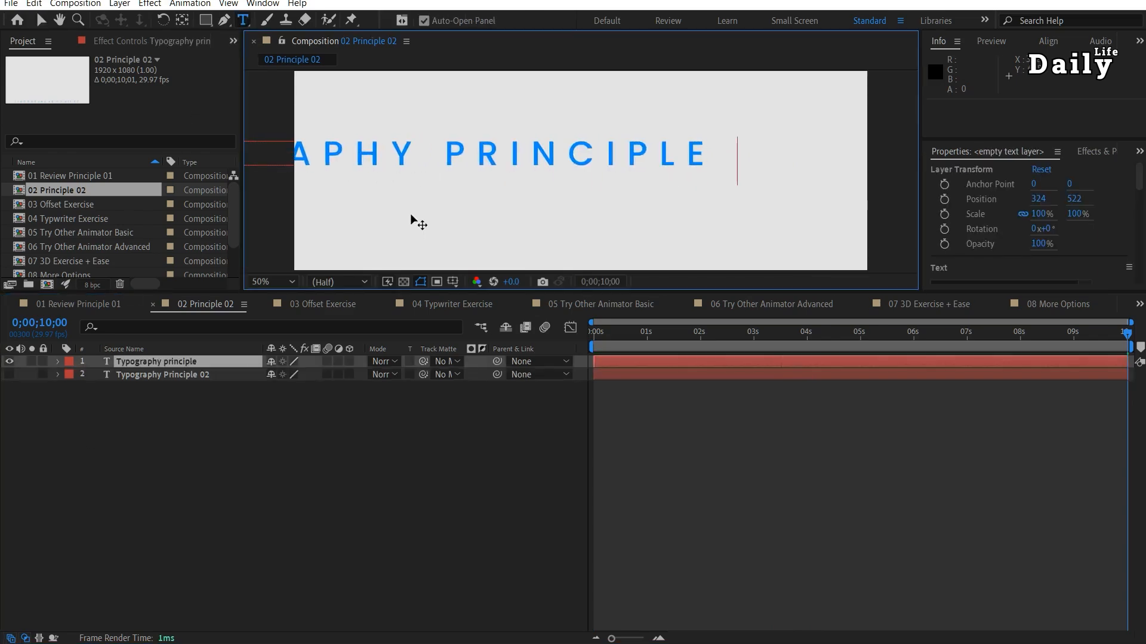
key("Escape")
left_click(41, 20)
left_click(207, 360)
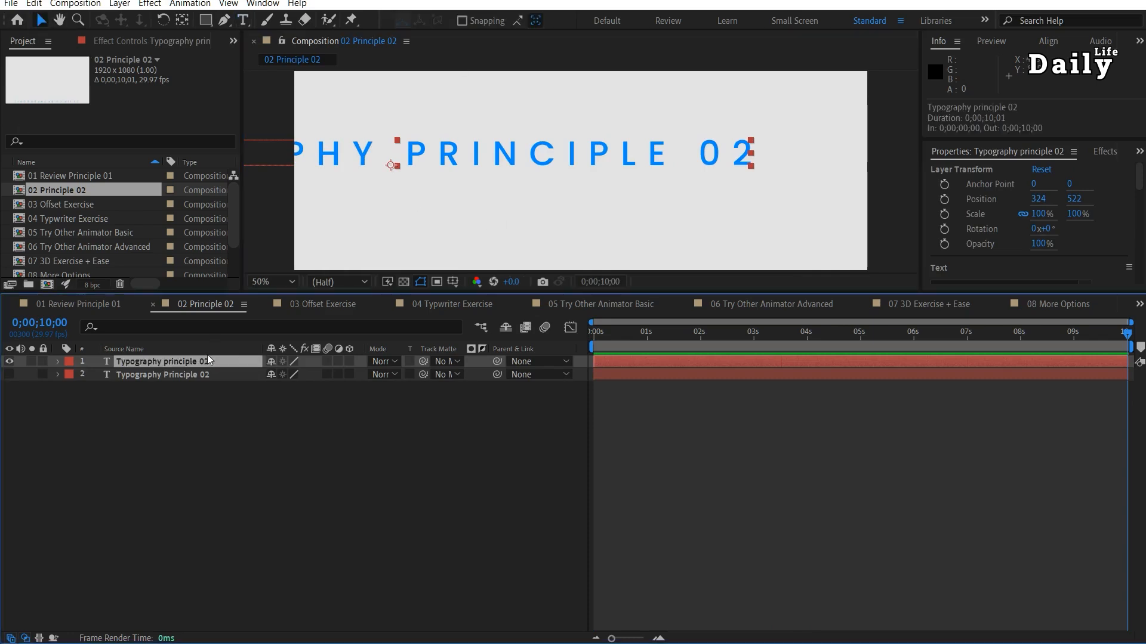
Set the new text's tracking to 0 and move it to the composition's center, at about 960, 582.
left_click_drag(520, 154, 659, 186)
left_click_drag(961, 305, 961, 413)
left_click(1058, 352)
type("0")
key("Return")
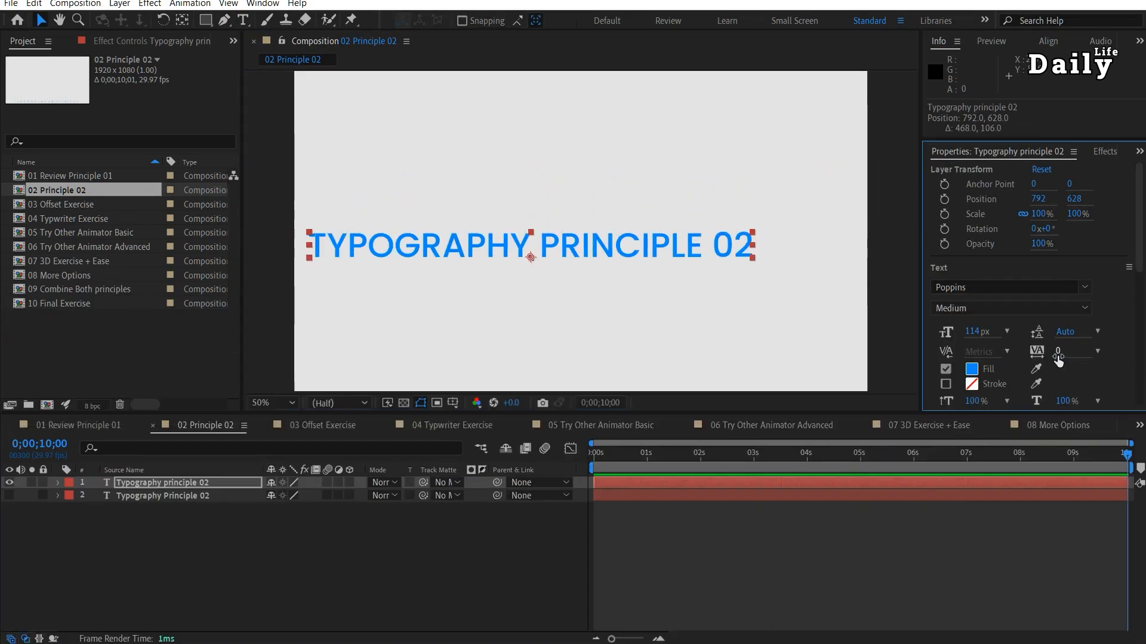
left_click_drag(605, 250, 661, 253)
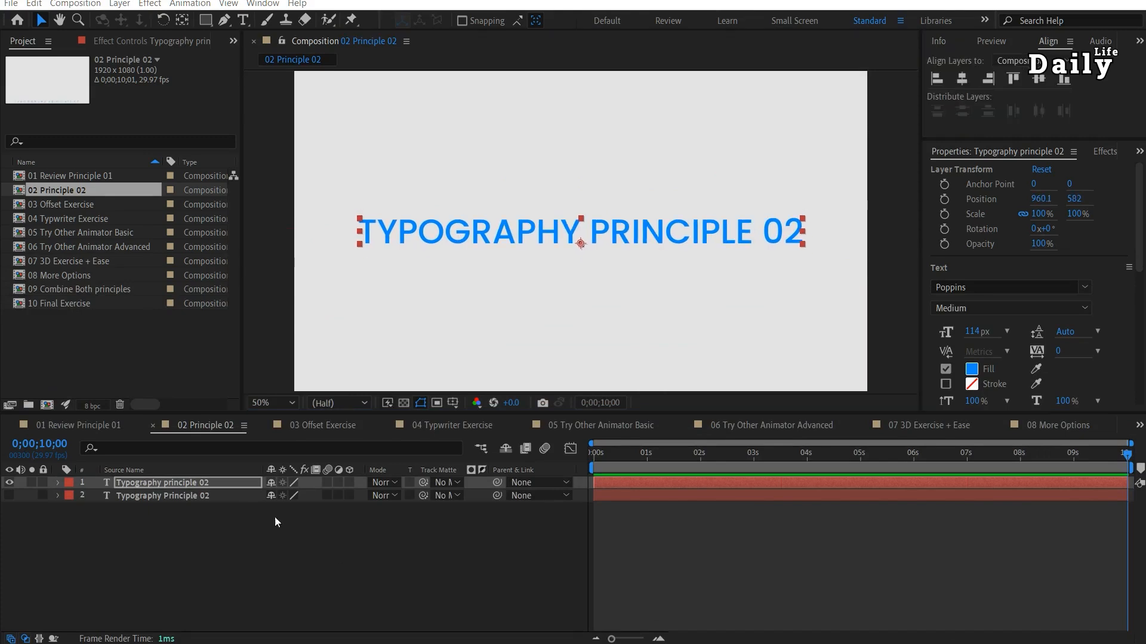
Add a Position animator to the new text layer and set its Position to -1760, 0.
left_click(60, 484)
left_click(357, 496)
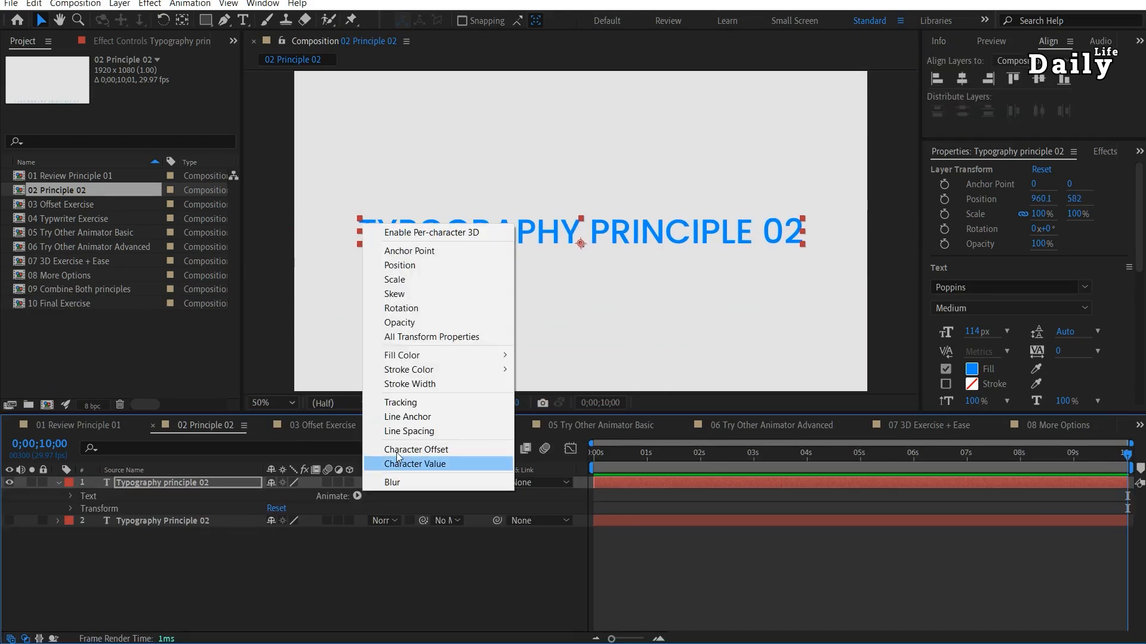
left_click(399, 265)
left_click_drag(274, 572, 143, 575)
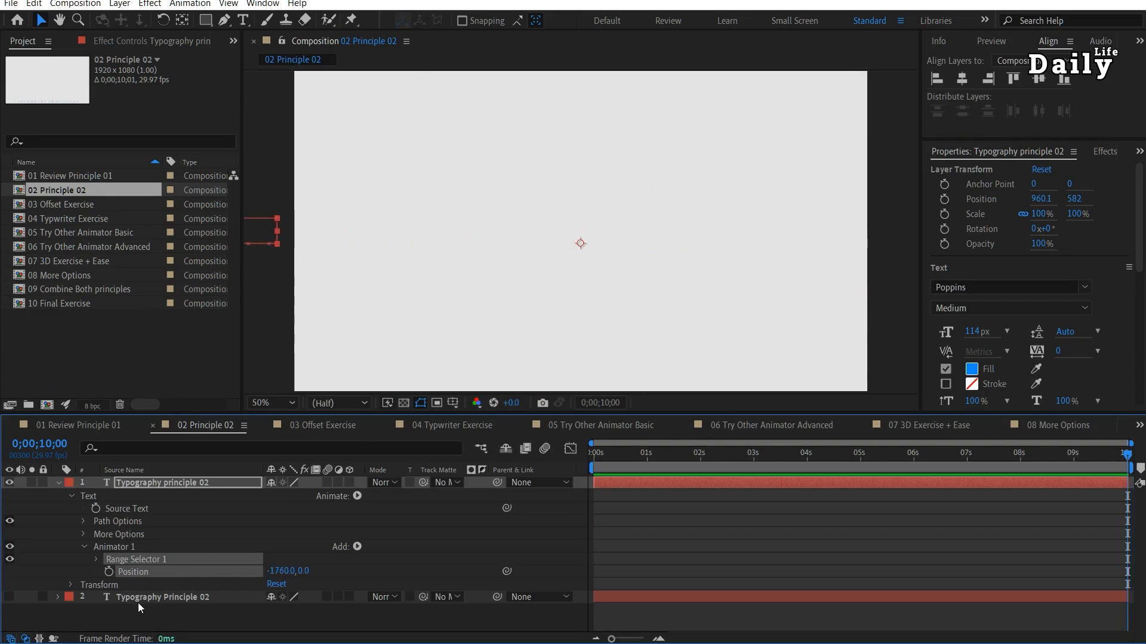
Try out different Start and End percentages on Range Selector 1 of the new text layer.
left_click(96, 560)
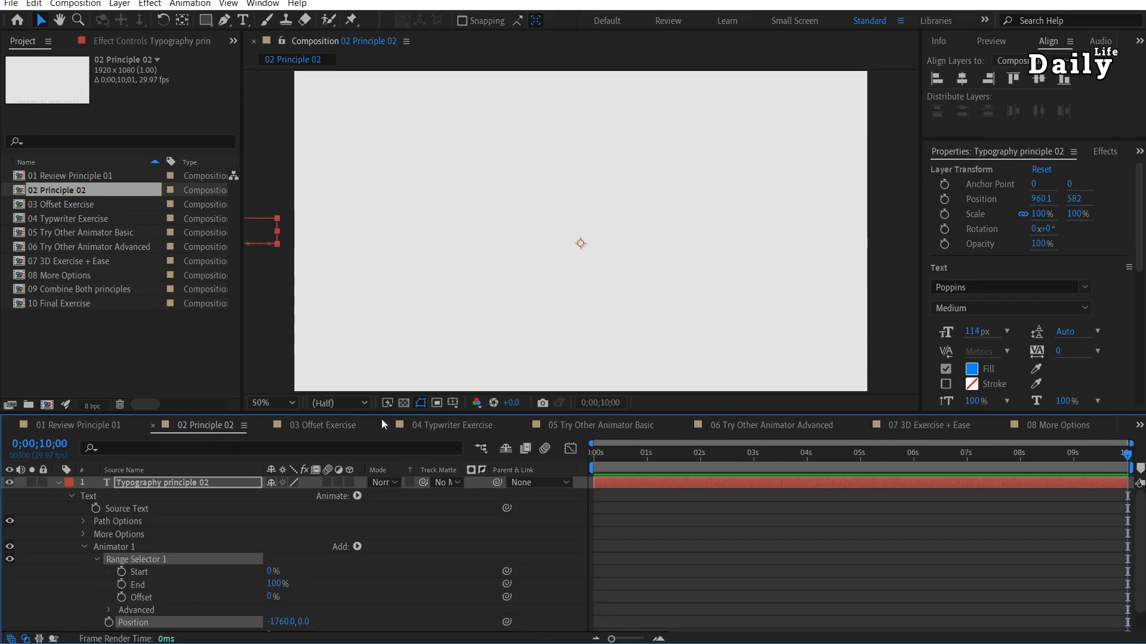
left_click_drag(383, 414, 384, 367)
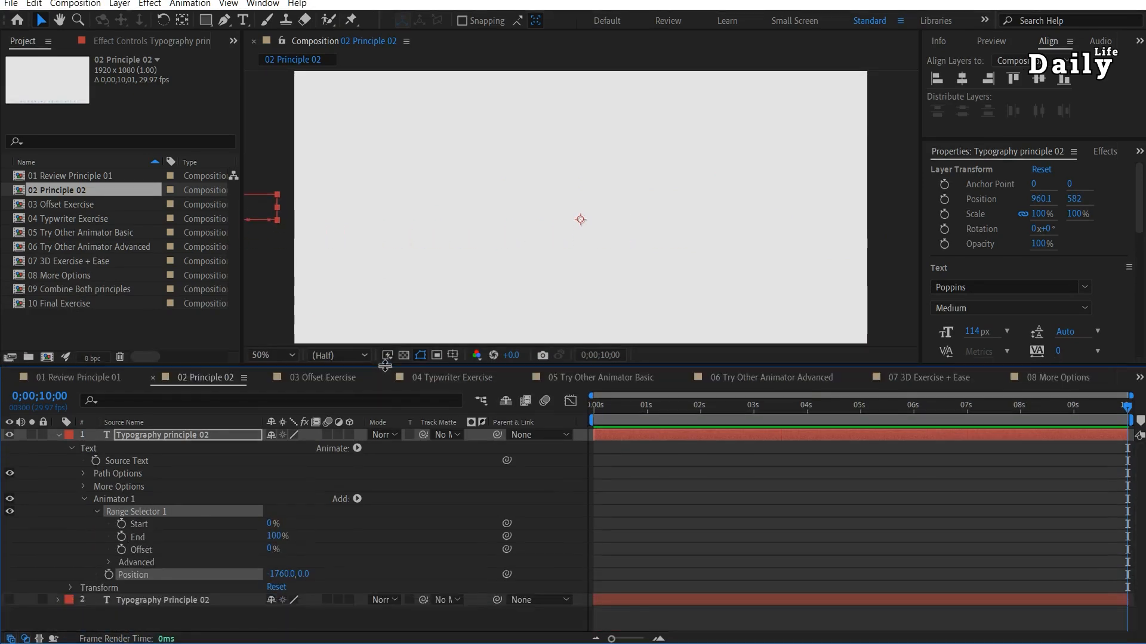
left_click(273, 523)
left_click_drag(273, 524, 306, 571)
left_click_drag(274, 535, 120, 540)
left_click_drag(1, 547, 0, 547)
left_click_drag(269, 538, 323, 517)
Keyframe the range selector's Start from 0% at the beginning of the timeline to 100% at 4 seconds.
key("Home")
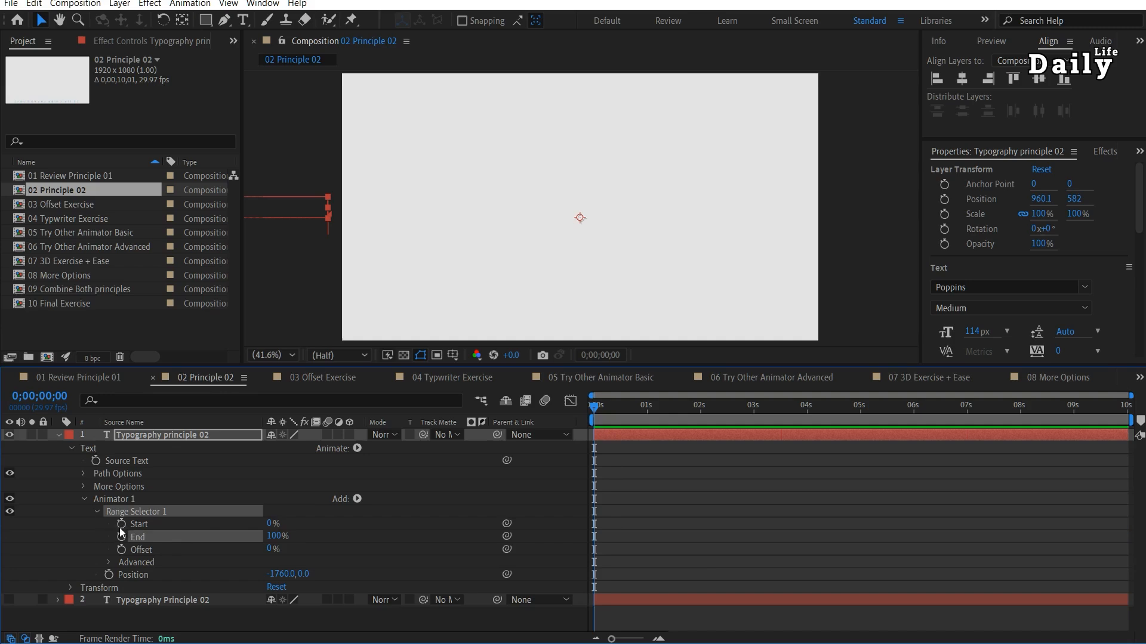
left_click(122, 525)
left_click(136, 511)
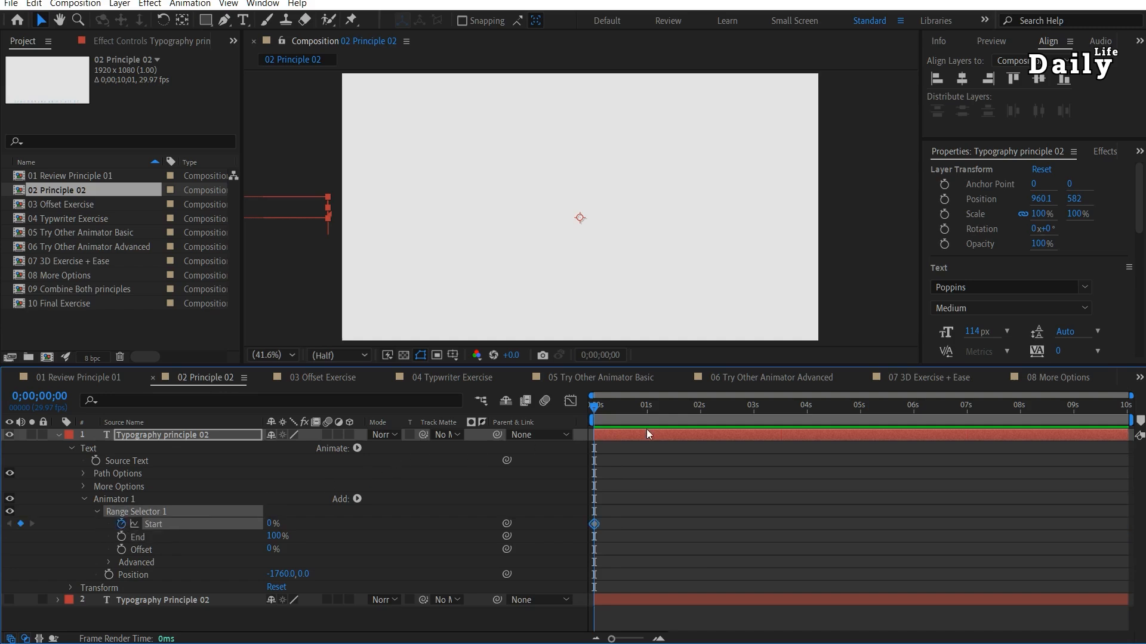
left_click_drag(648, 417, 807, 421)
left_click_drag(276, 524, 373, 523)
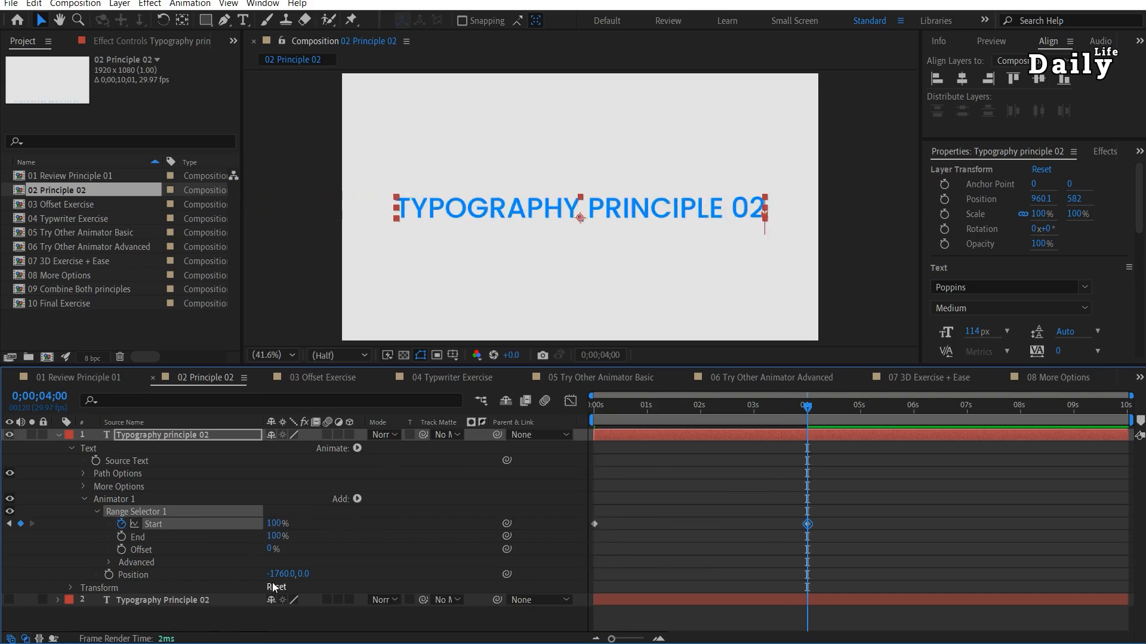
Set the Position value of Animator 1 to 0, 500.
type("0")
key("Return")
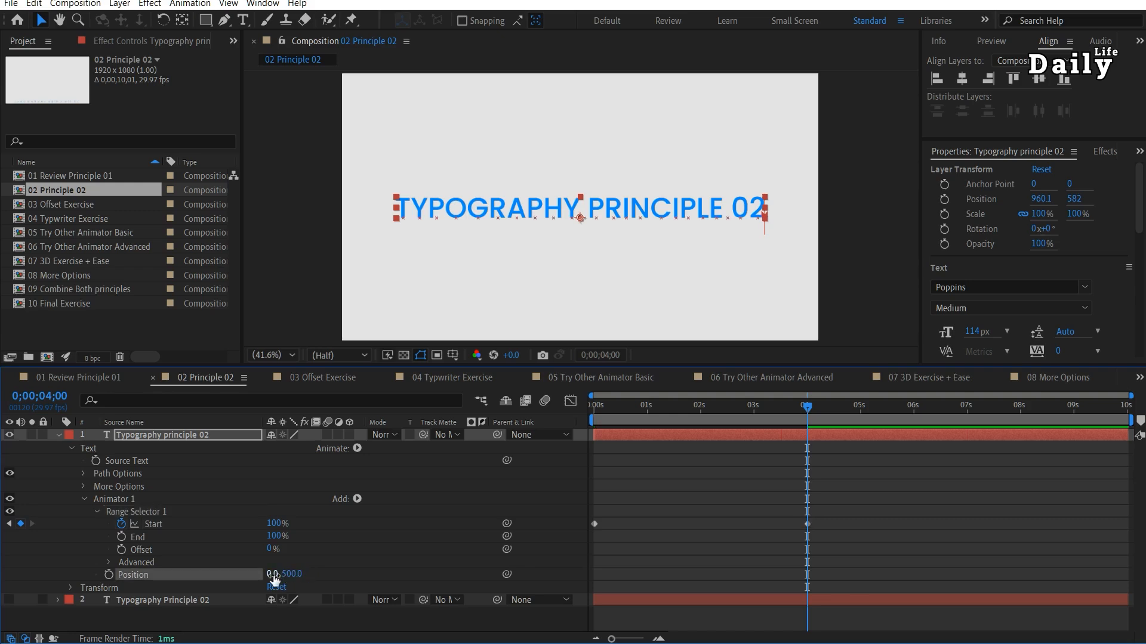
Add a Rotation property to Animator 1 and set it to 0x +180°.
left_click_drag(620, 409, 583, 438)
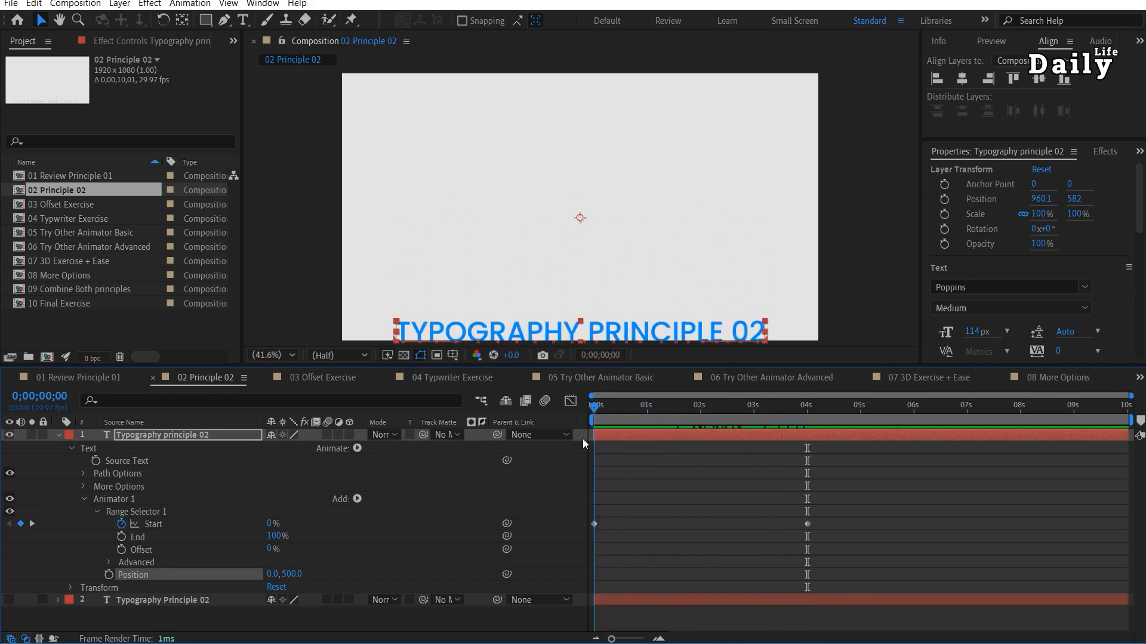
left_click(358, 498)
mouse_move(391, 503)
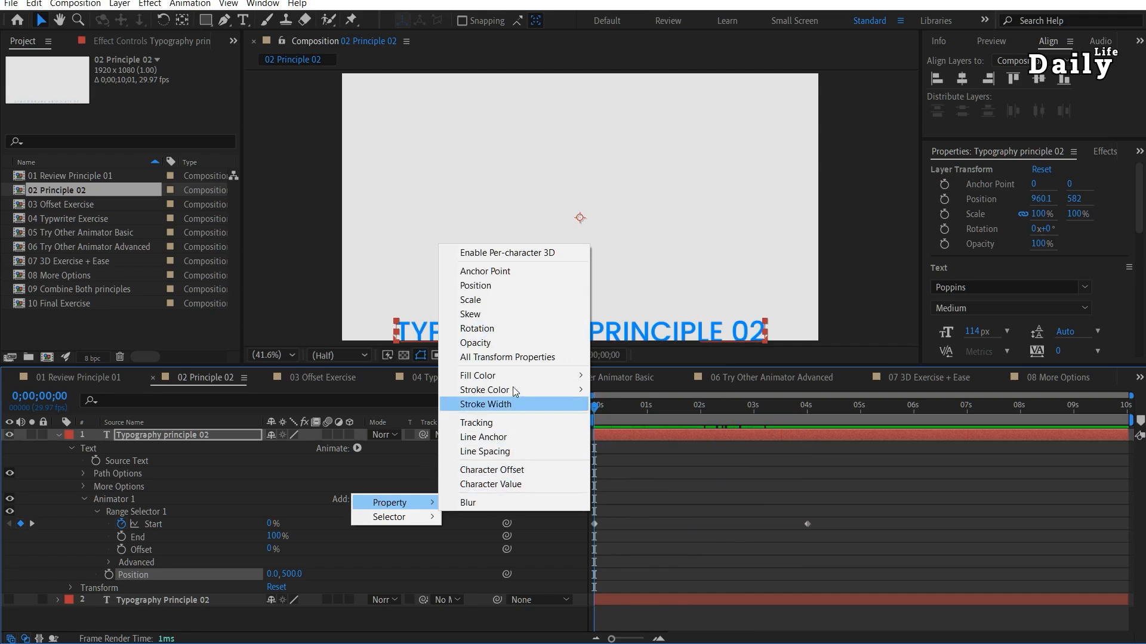
left_click(497, 328)
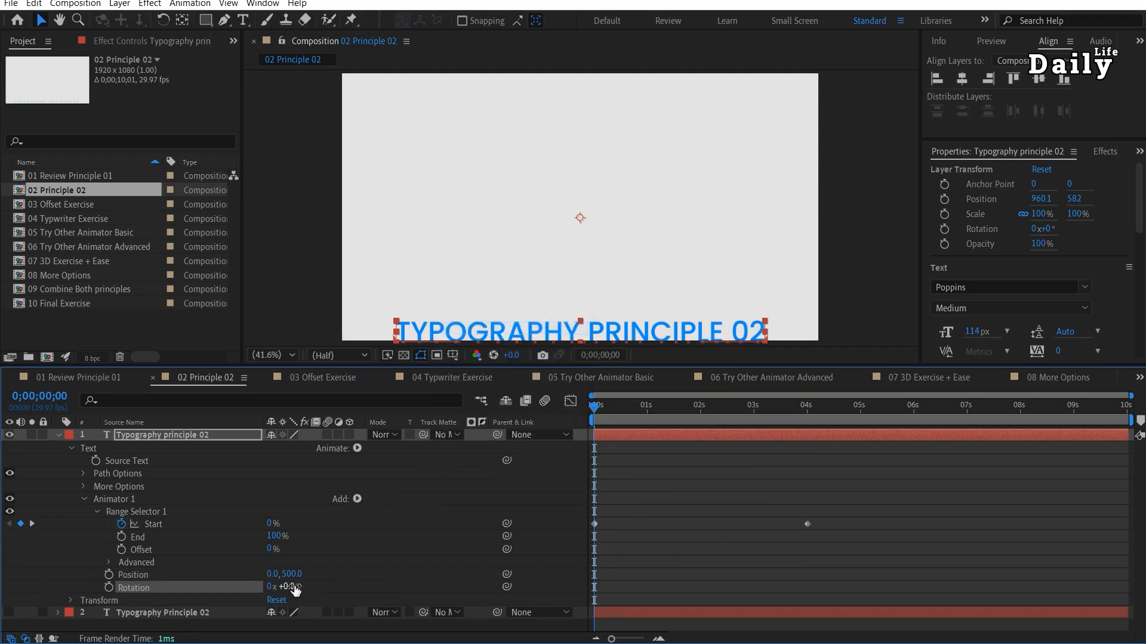
type("180")
key("Return")
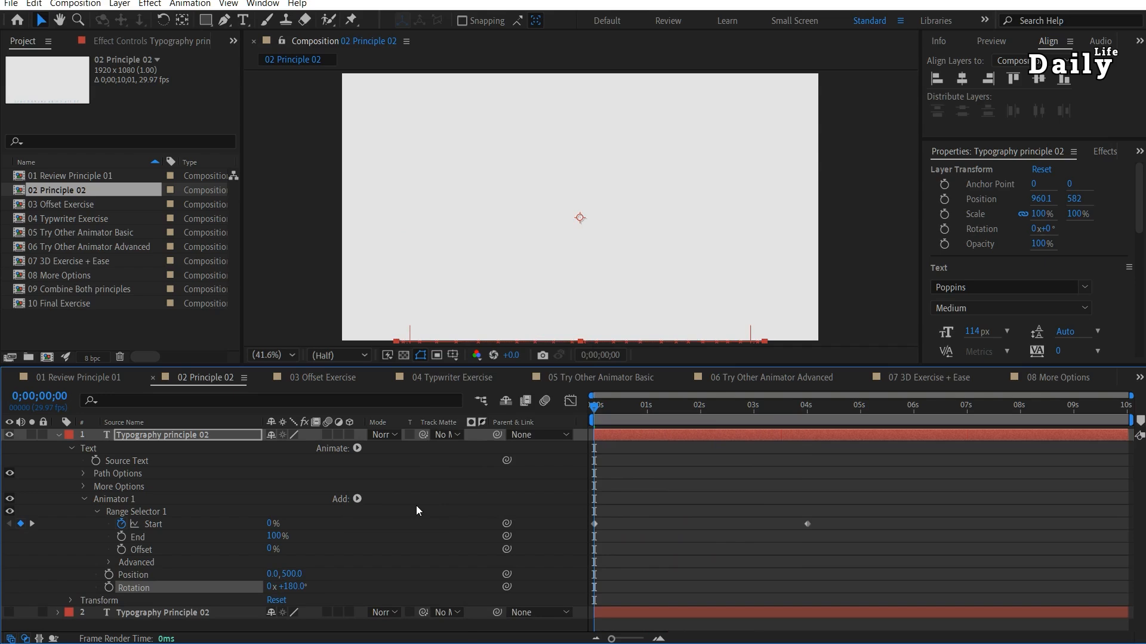
Add a Scale property to Animator 1, set it to 50%, and preview the animation.
left_click(357, 499)
mouse_move(385, 501)
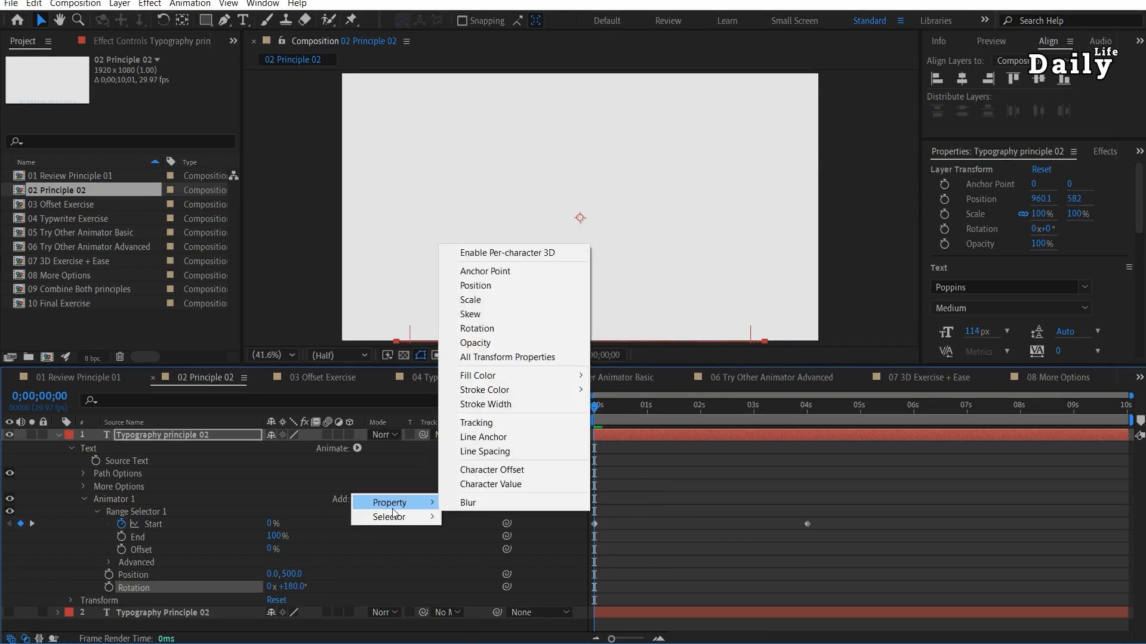
left_click(495, 300)
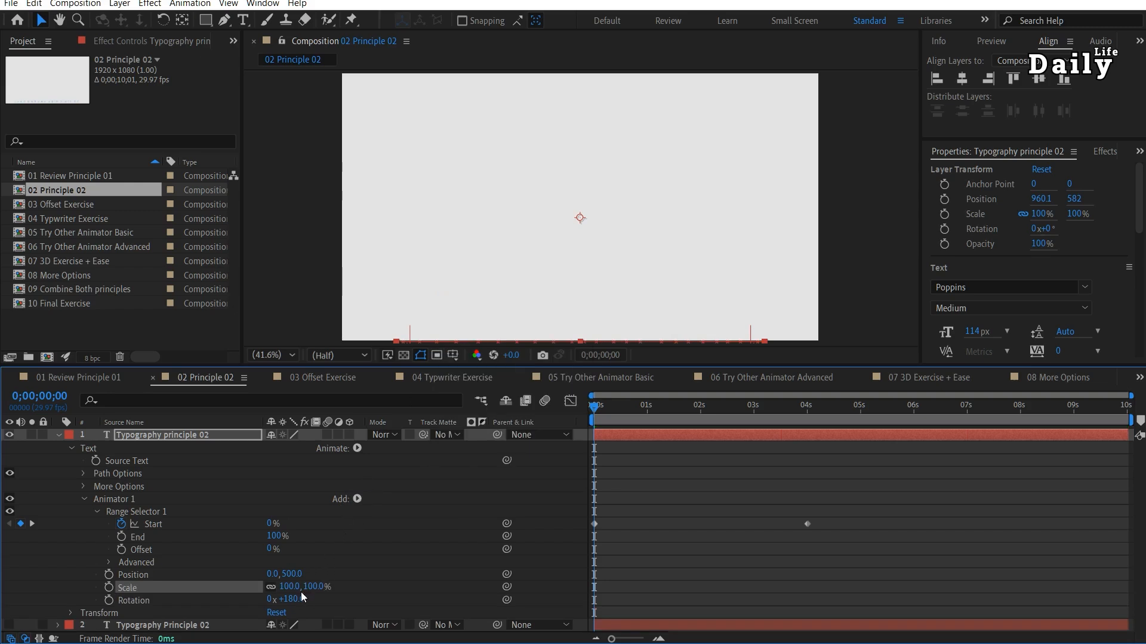
key("Return")
key("space")
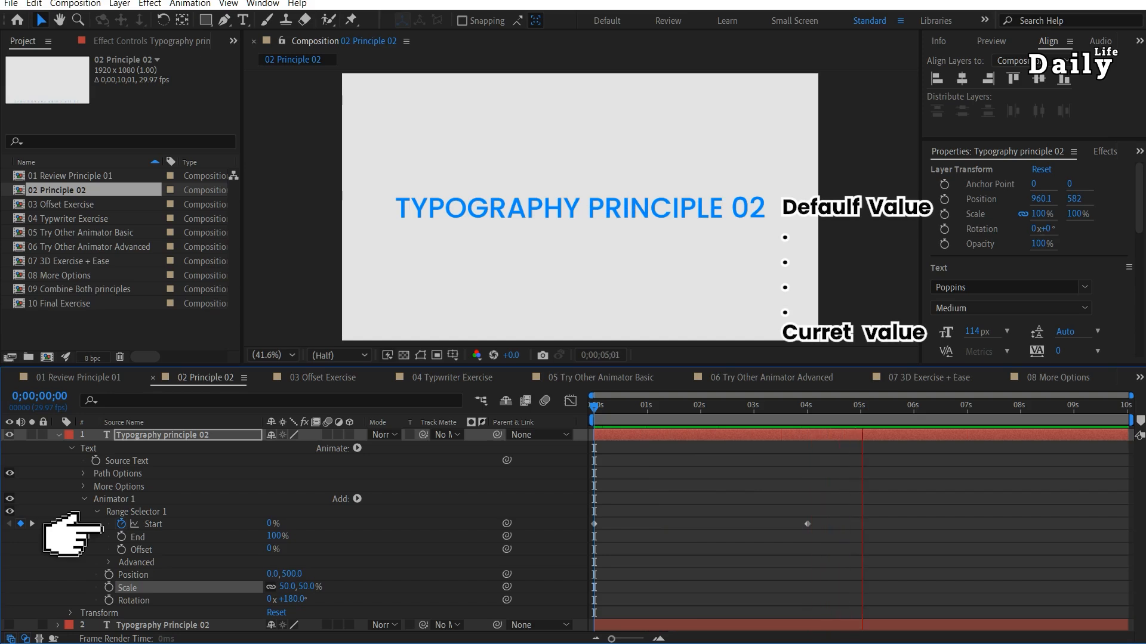
End the work area at 0;00;04;02, preview it, and narrow the visible time range to that section.
left_click_drag(841, 413, 811, 414)
key("n")
key("space")
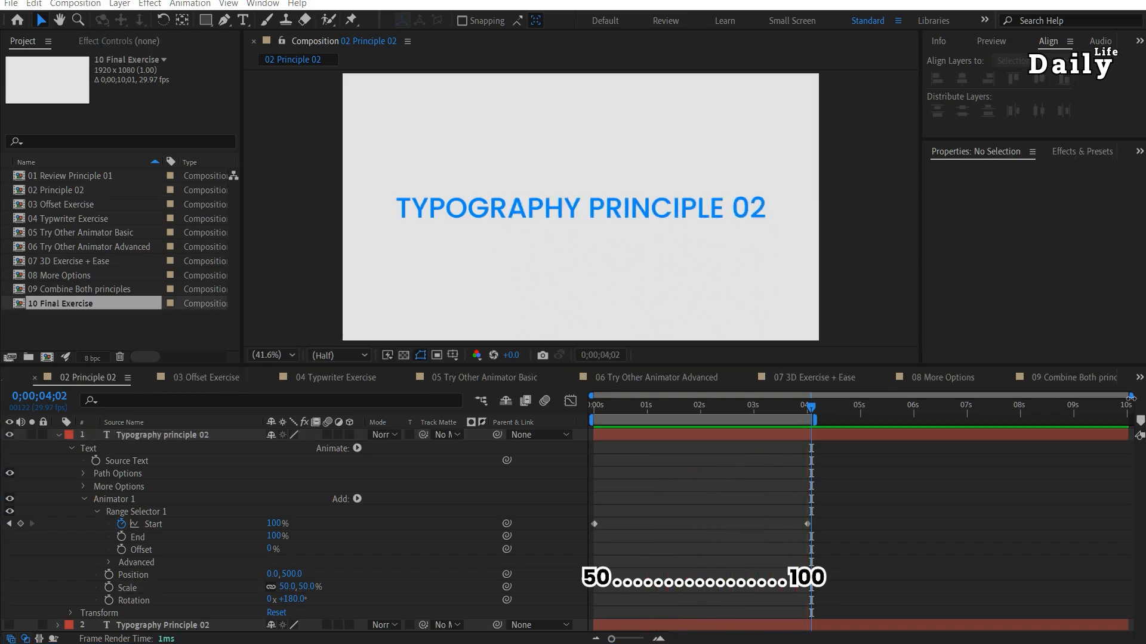
left_click_drag(1129, 396, 816, 396)
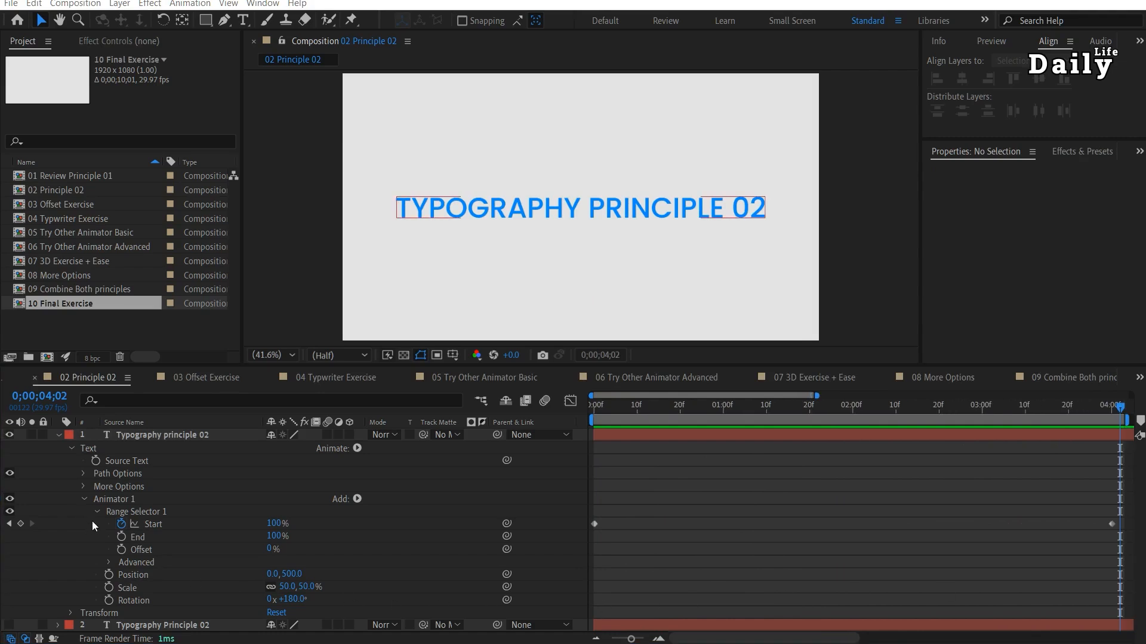
Try Index units in Range Selector 1's Advanced options with Start 5 and End 17.9, undo those values, and restore Percentage units.
left_click(108, 564)
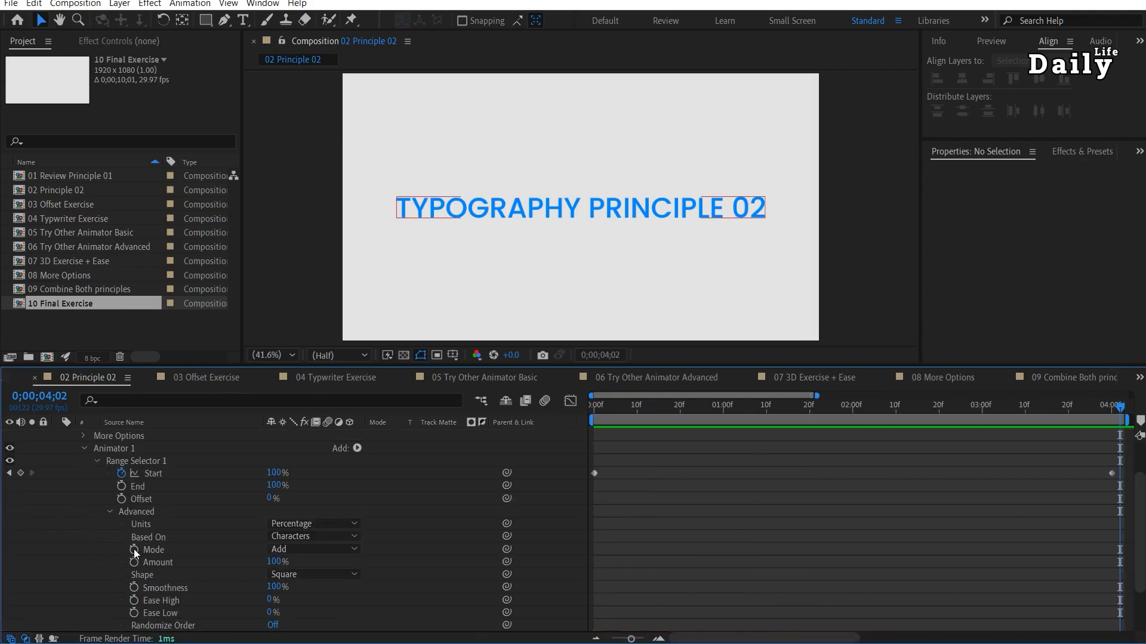
left_click(296, 524)
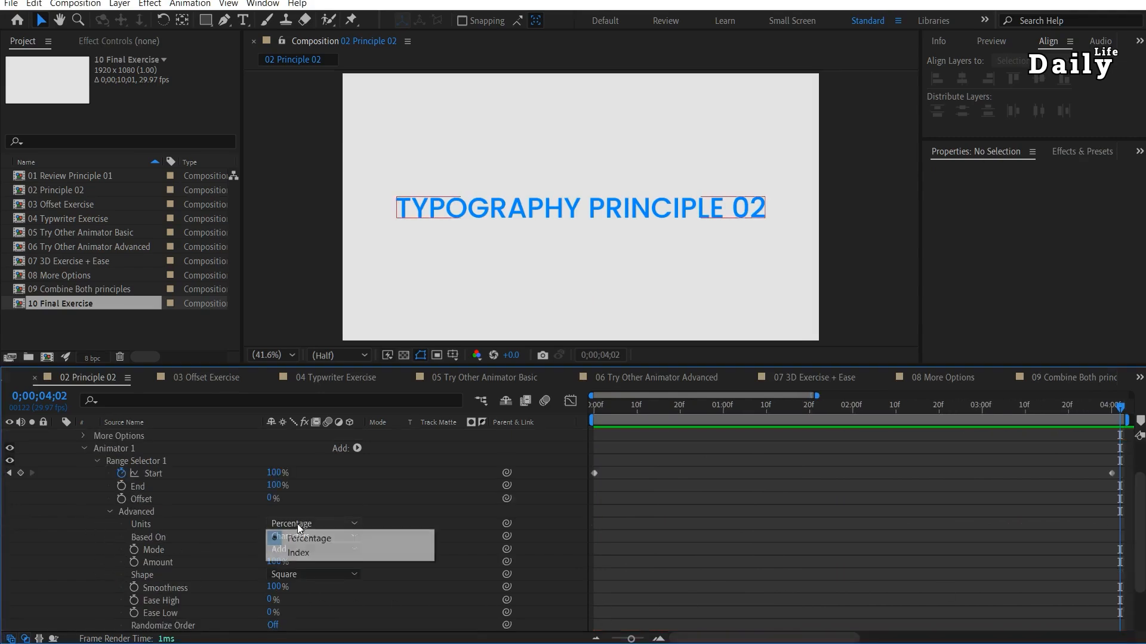
left_click(309, 554)
mouse_move(268, 475)
left_mouse_down()
mouse_move(255, 472)
mouse_move(481, 307)
mouse_move(280, 483)
mouse_move(253, 483)
left_mouse_up()
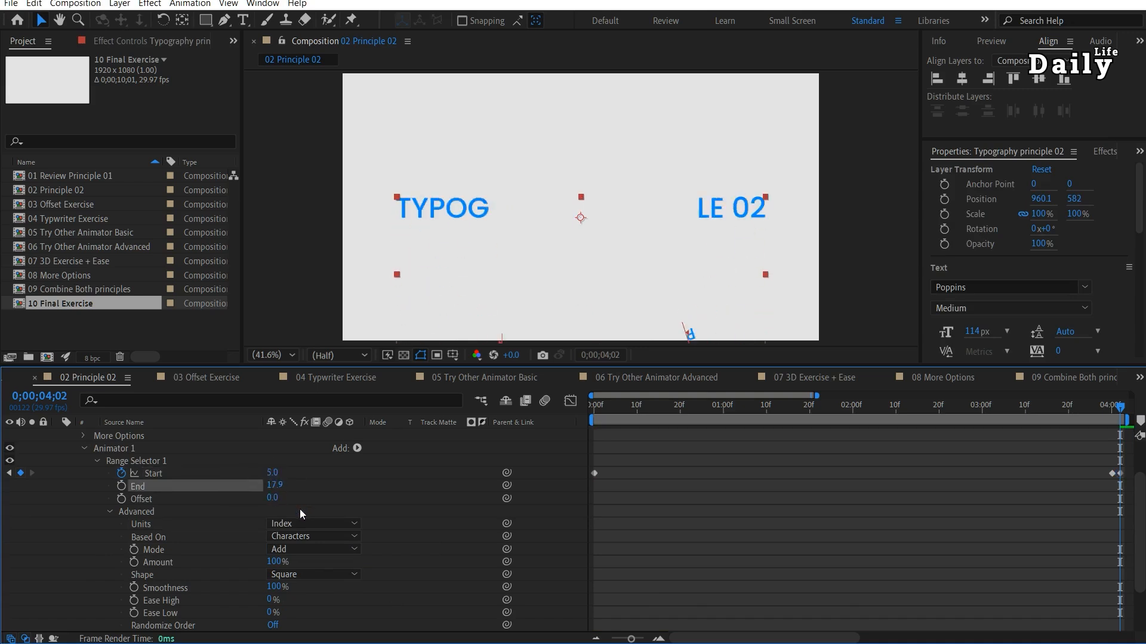
key("ctrl+z")
key("ctrl+z")
left_click(330, 525)
left_click(330, 538)
key("space")
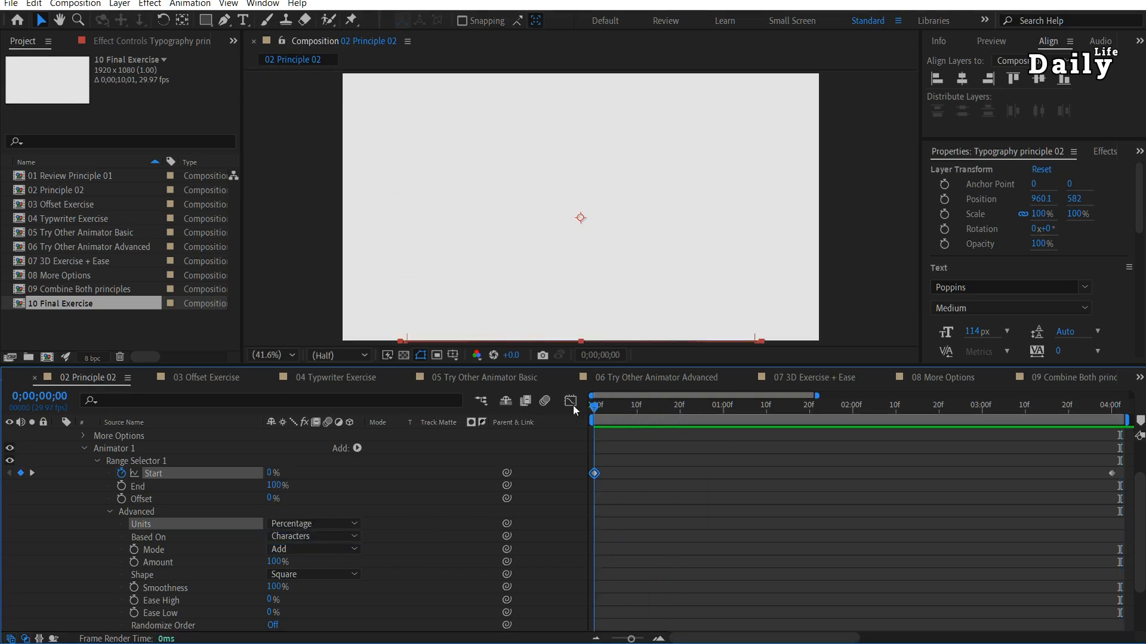
Try basing Range Selector 1 on Words, Lines and Characters Excluding Spaces while scrubbing the animation, and return it to Characters.
left_click(306, 537)
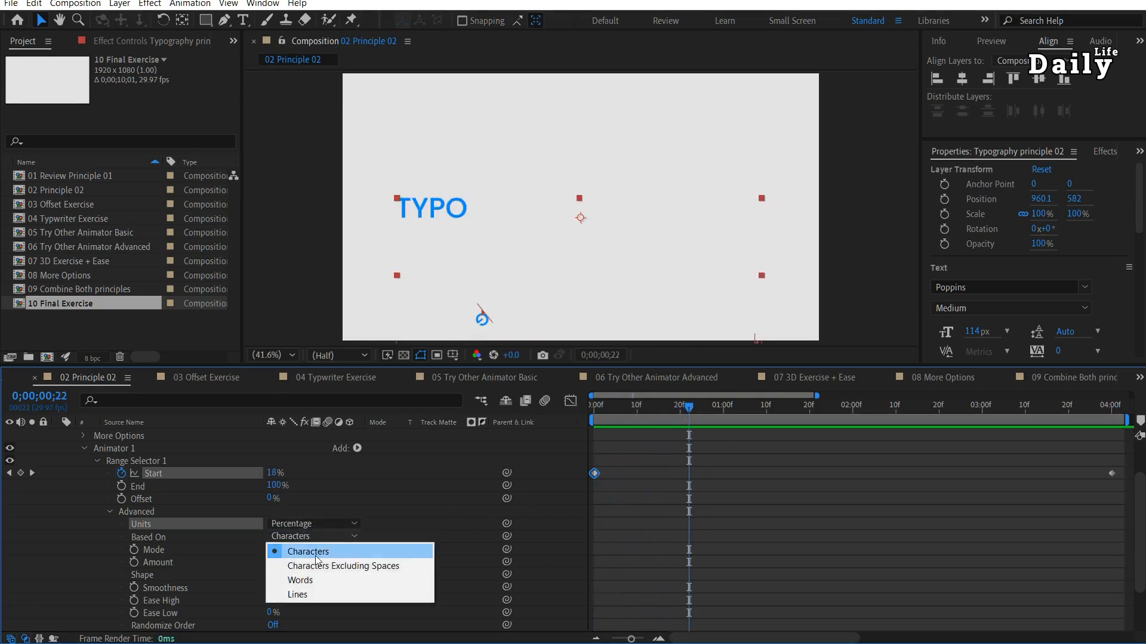
left_click(309, 580)
left_click_drag(639, 408, 835, 448)
left_click(314, 538)
left_click(297, 595)
left_click_drag(710, 408, 680, 409)
left_click(316, 537)
left_click(327, 567)
left_click_drag(591, 406, 303, 535)
left_click(304, 549)
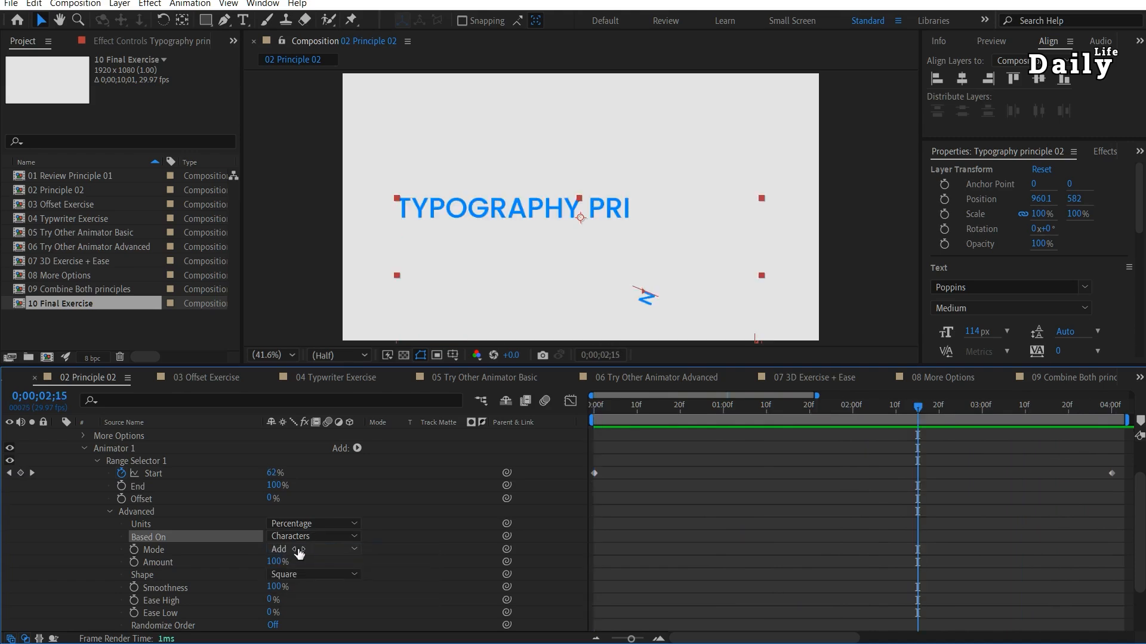
Try the Subtract mode on Range Selector 1 while scrubbing the animation, and switch it back to Add.
left_click(301, 549)
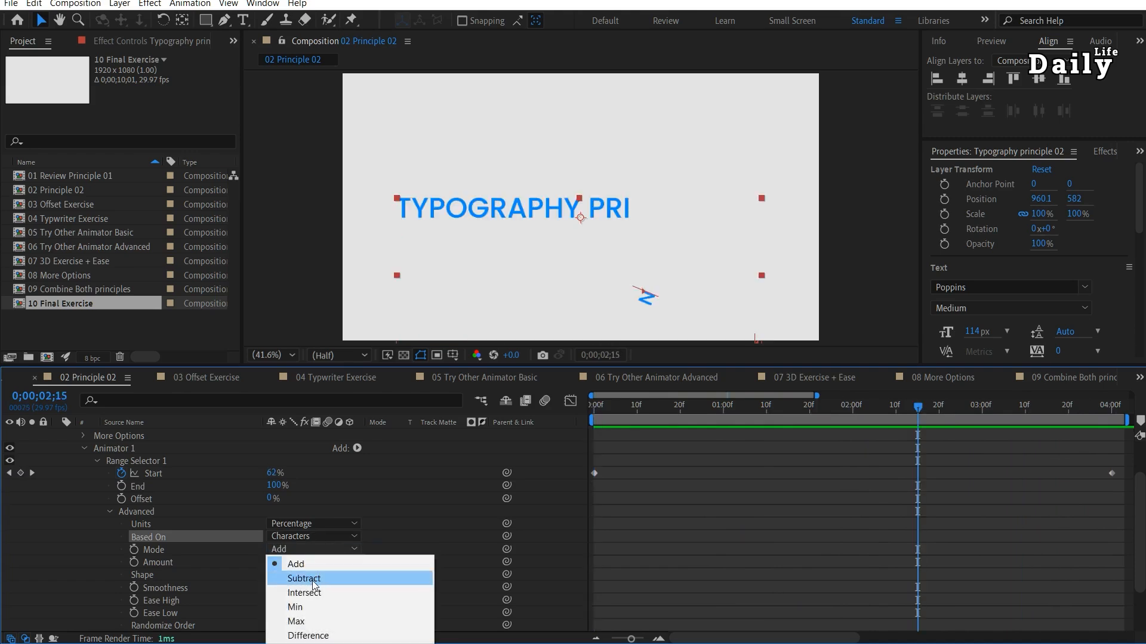
left_click(303, 579)
left_click_drag(844, 402, 857, 426)
left_click(315, 549)
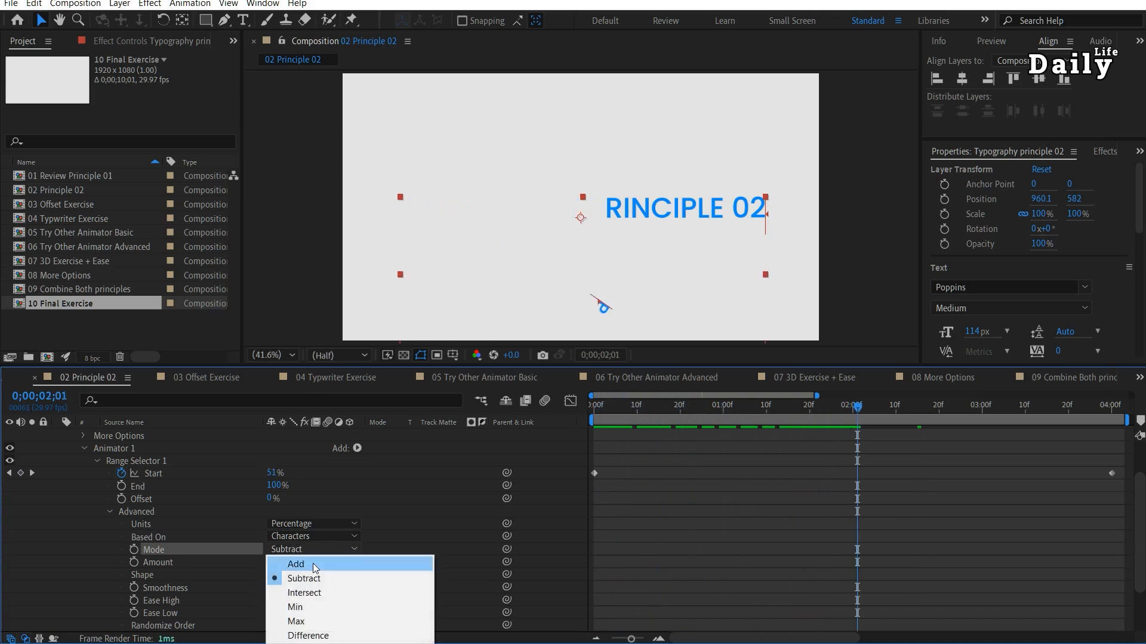
left_click(315, 565)
left_click_drag(654, 399, 883, 431)
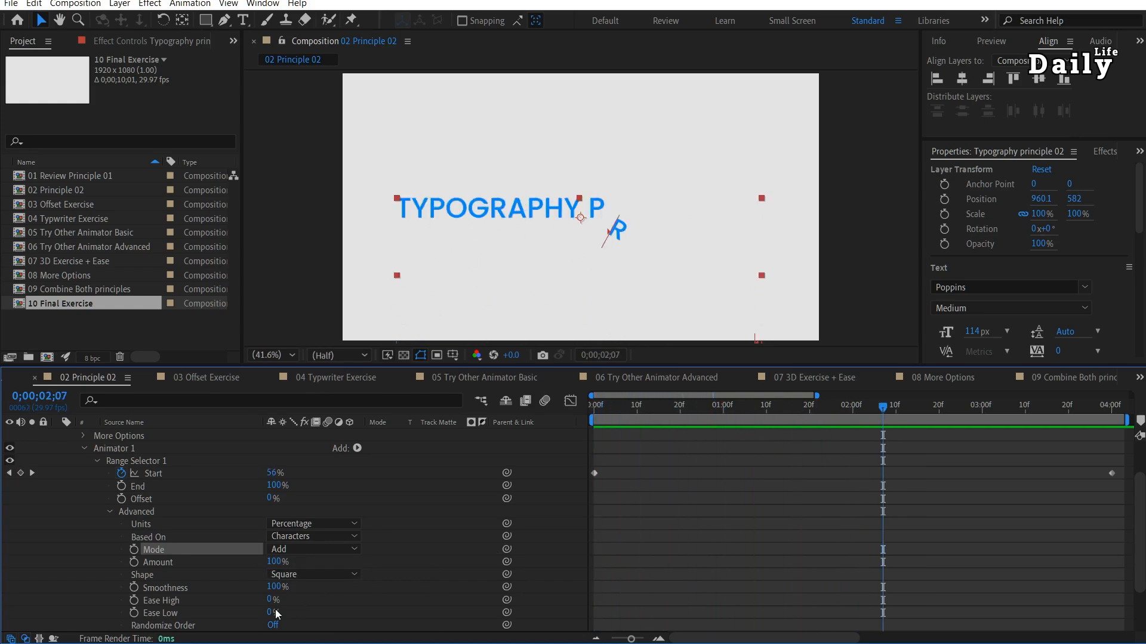
Try an Amount of 28% on the range selector, restore it to 100%, and keep the Shape as Square.
left_click_drag(272, 564, 228, 566)
left_click_drag(677, 406, 854, 421)
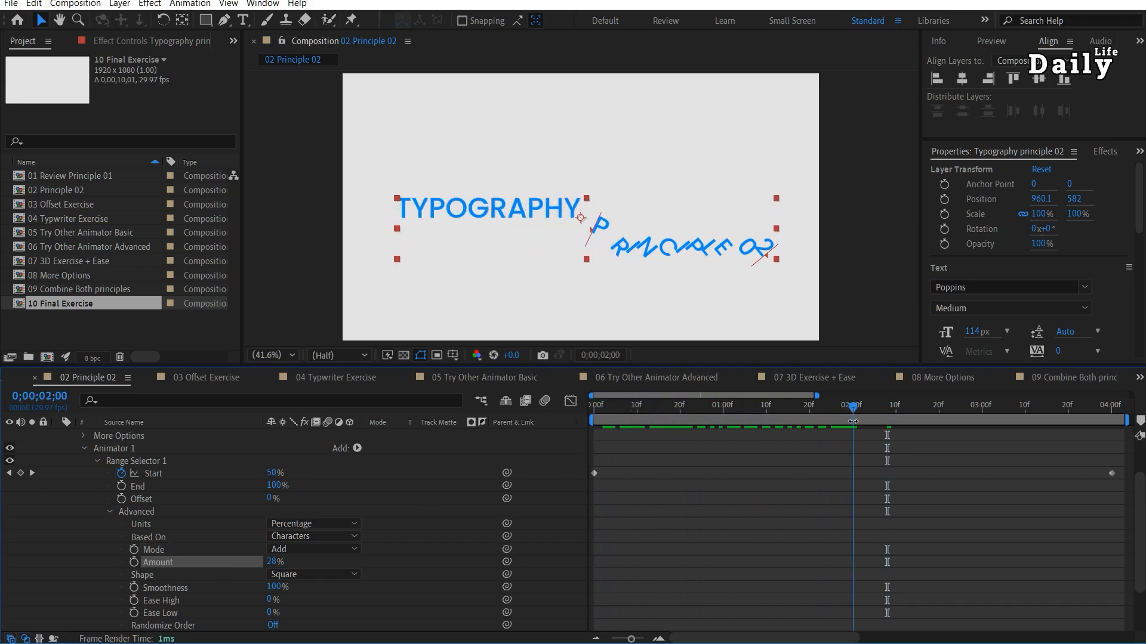
left_click_drag(271, 563, 695, 547)
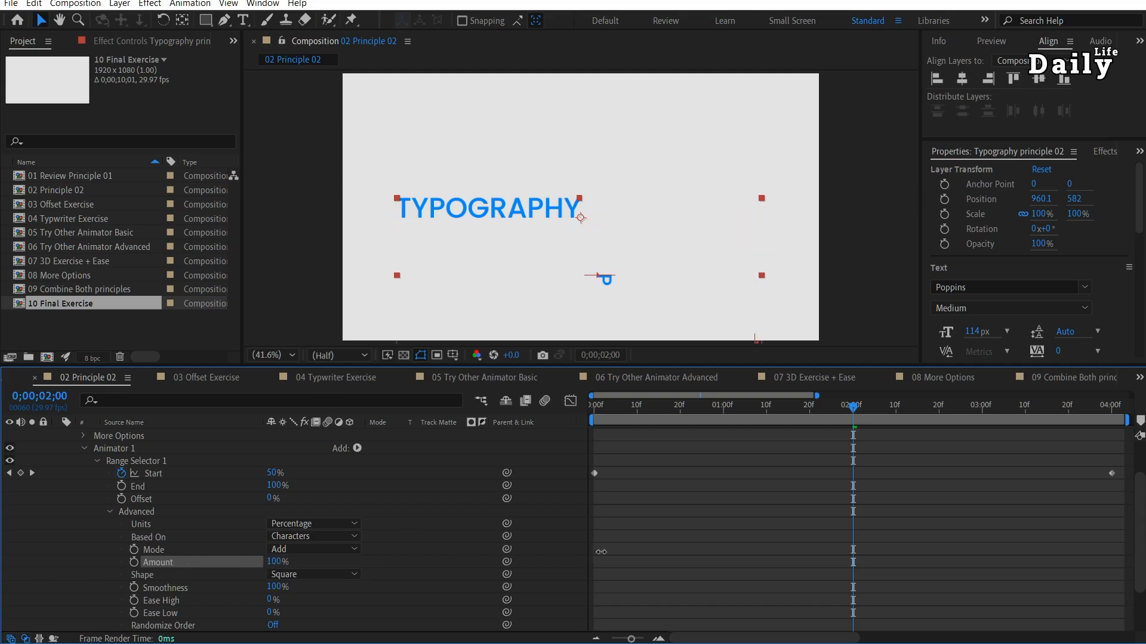
left_click(334, 574)
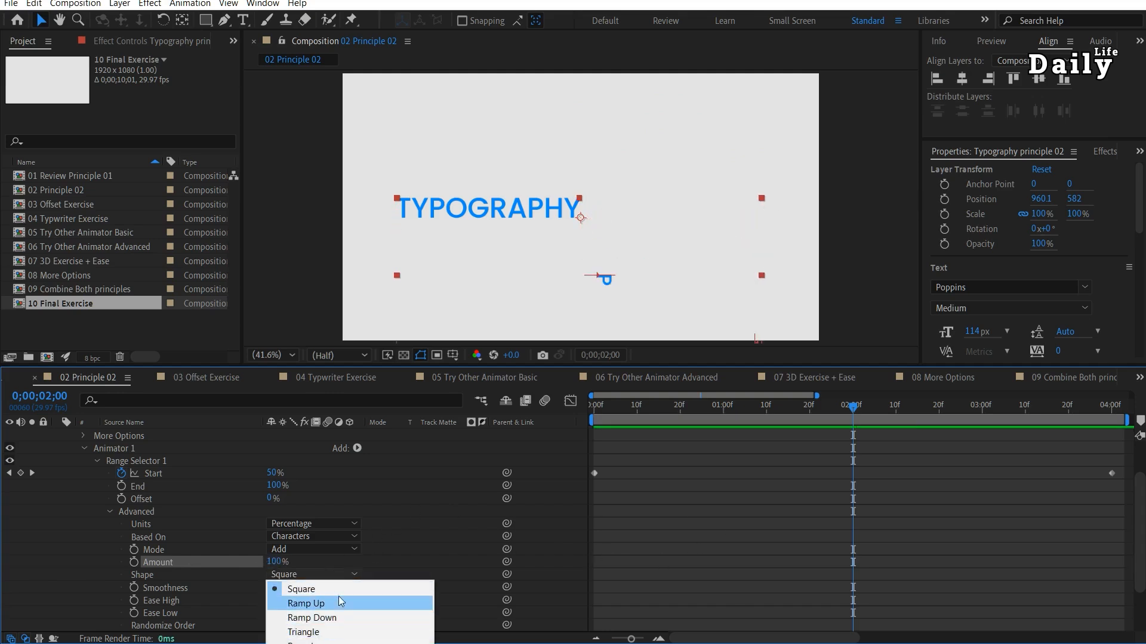
left_click(339, 590)
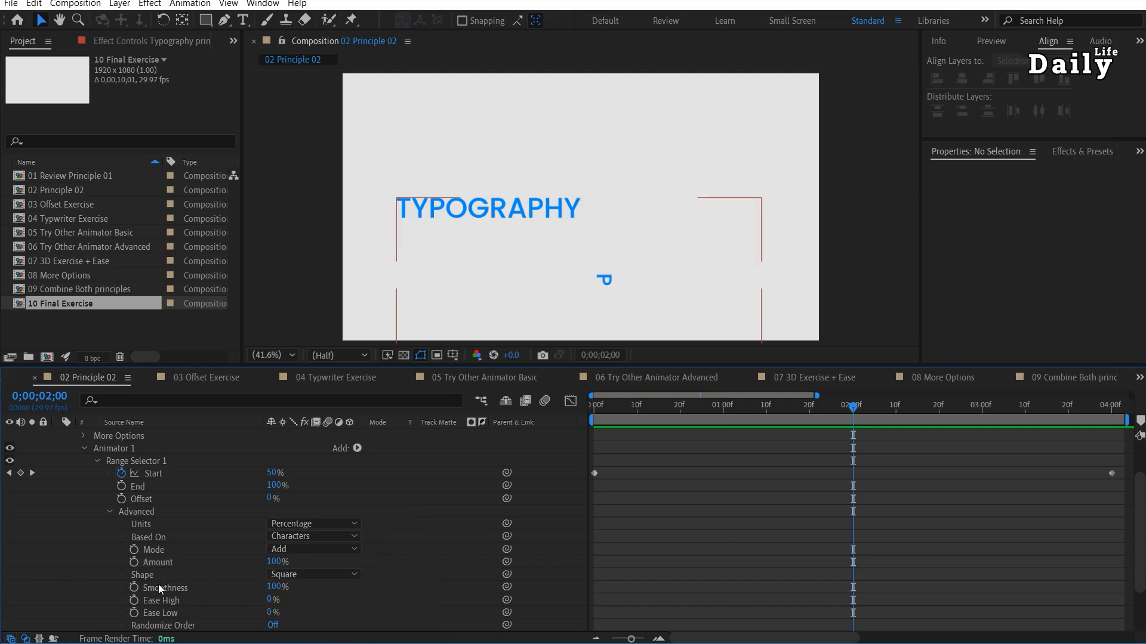
Try a Smoothness of 0% on the range selector while scrubbing, and restore it to 100%.
left_click_drag(281, 587, 197, 588)
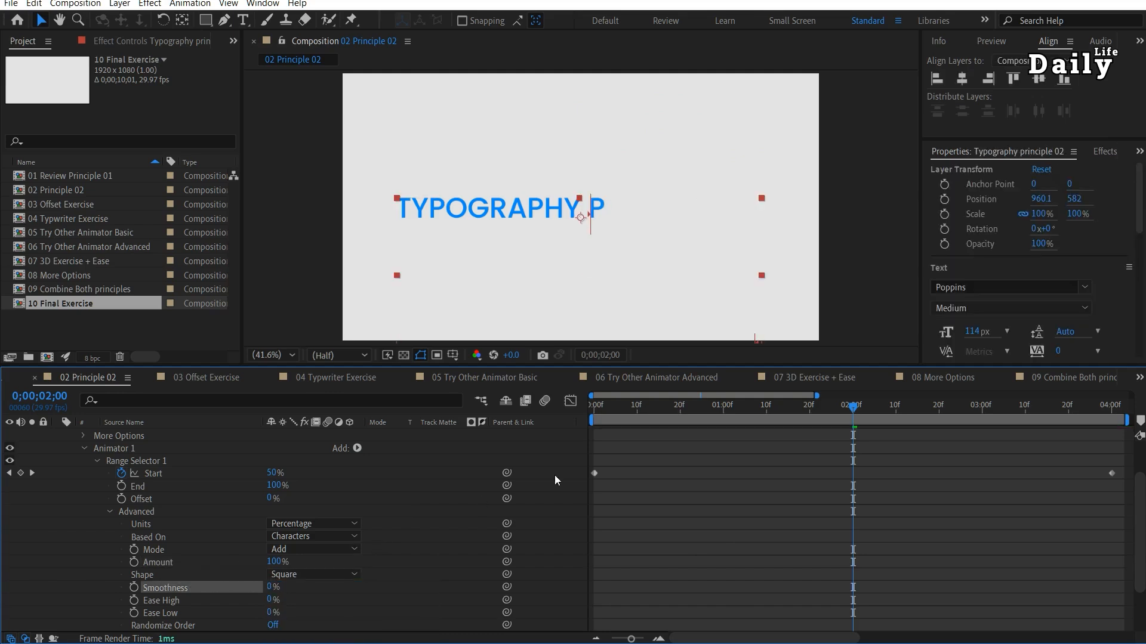
left_click_drag(634, 413, 862, 418)
left_click_drag(271, 587, 373, 586)
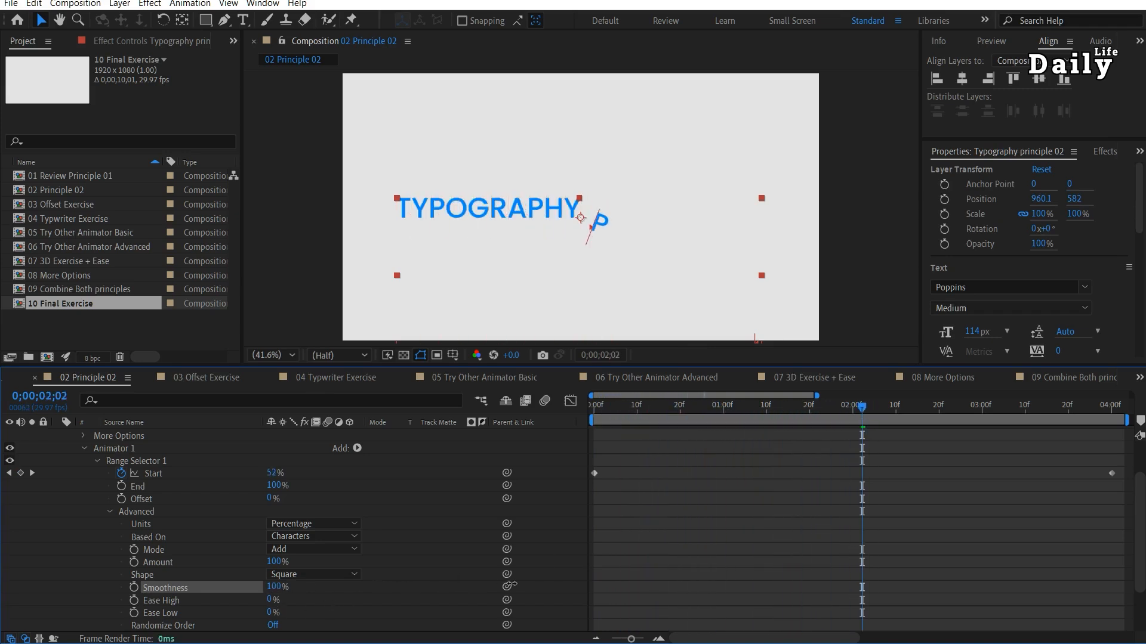
Try an Ease High of 100% on the range selector, preview the animation, and reset it to 0%.
left_click_drag(863, 408, 699, 414)
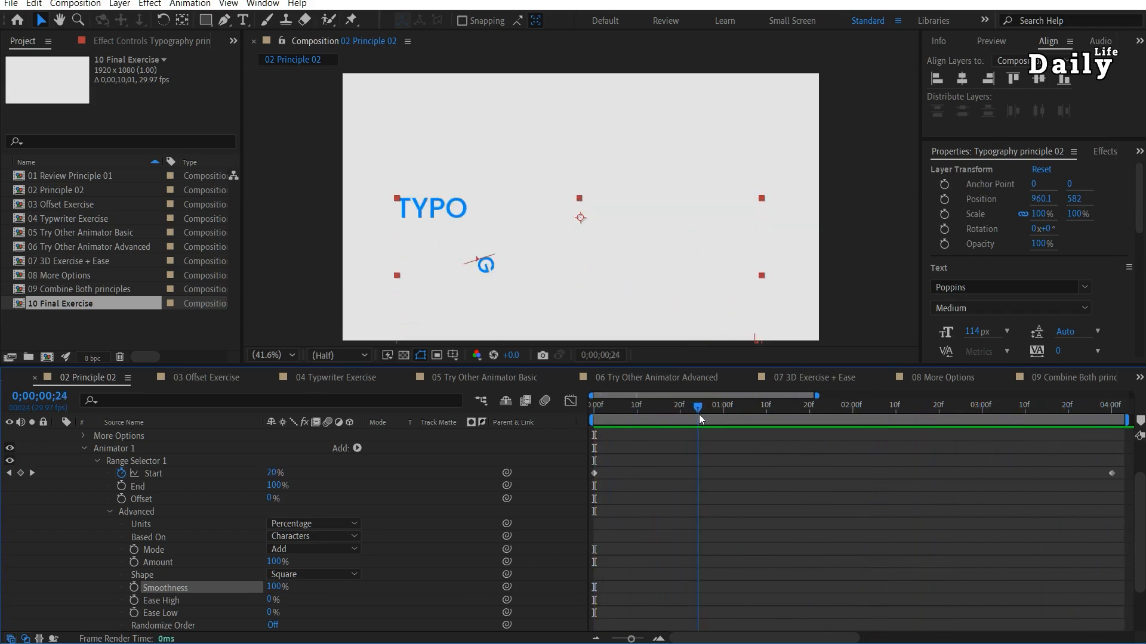
left_click_drag(269, 602, 293, 601)
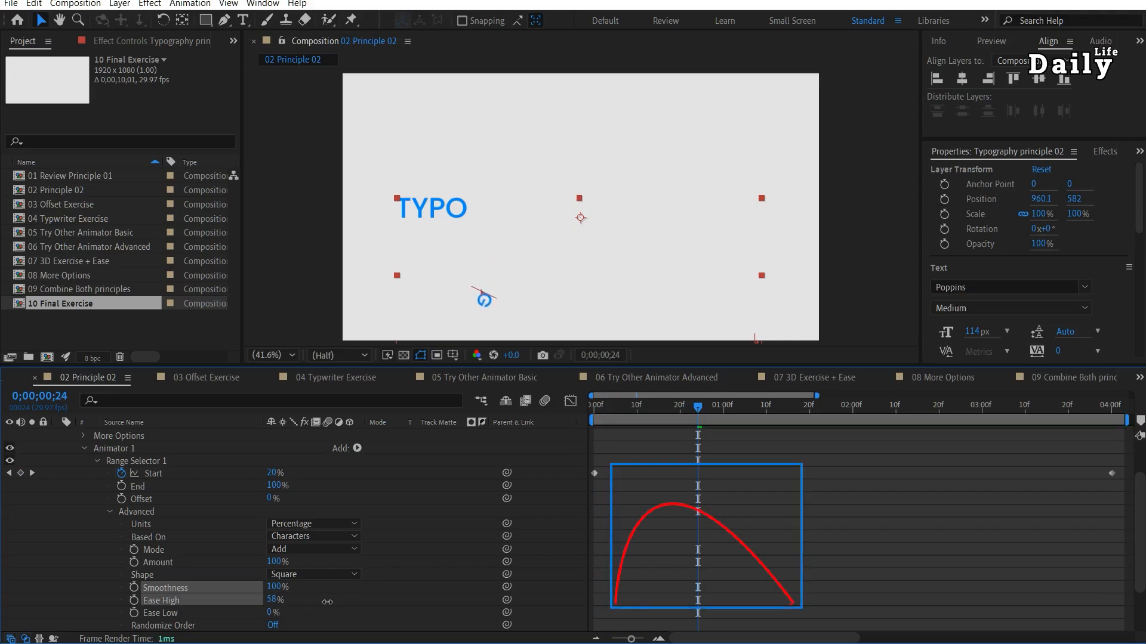
left_click_drag(292, 600, 376, 598)
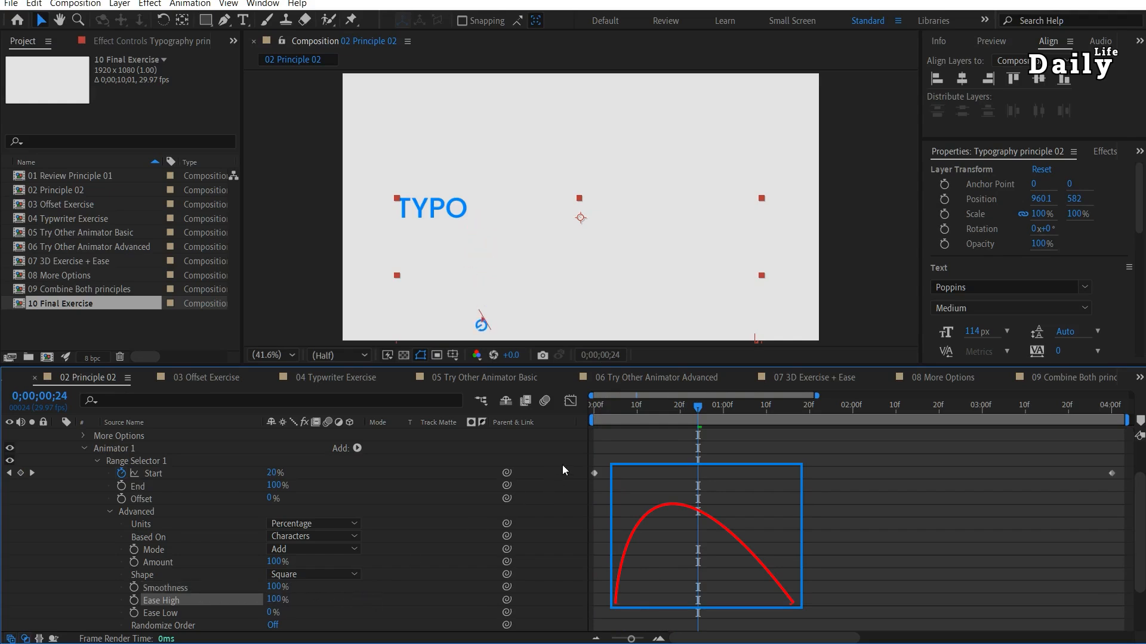
left_click_drag(633, 411, 547, 407)
key("space")
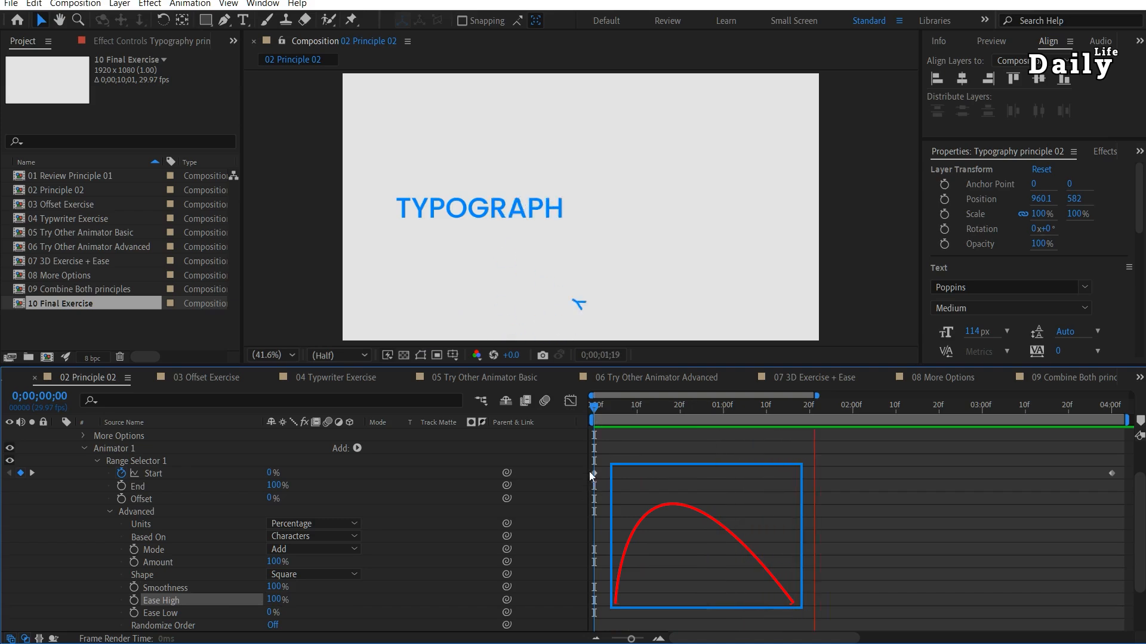
key("space")
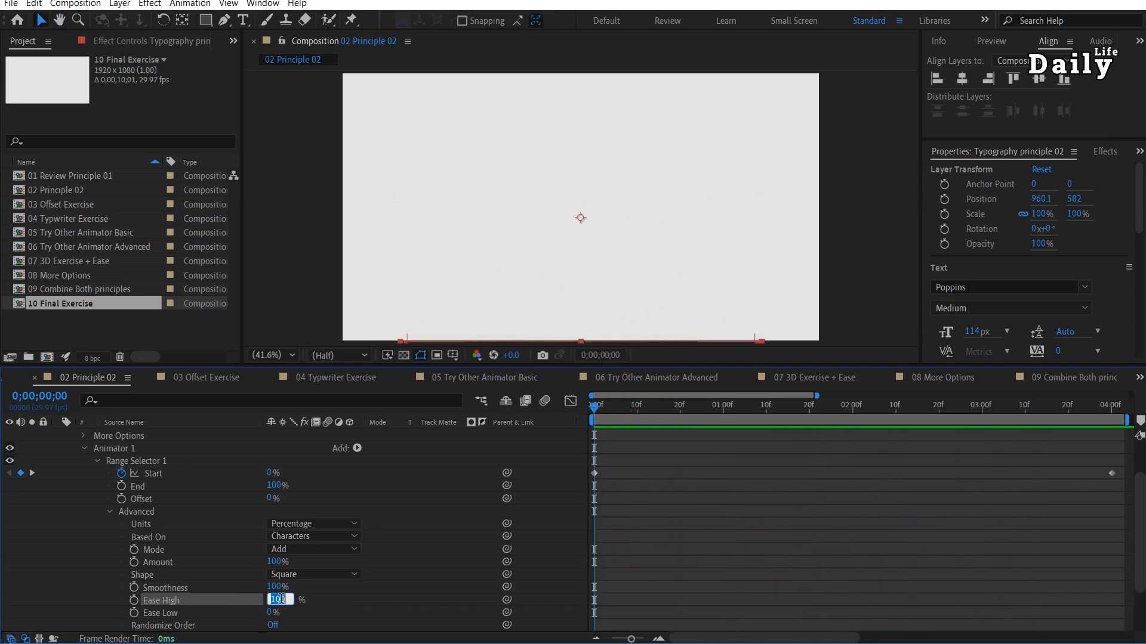
left_click(445, 511)
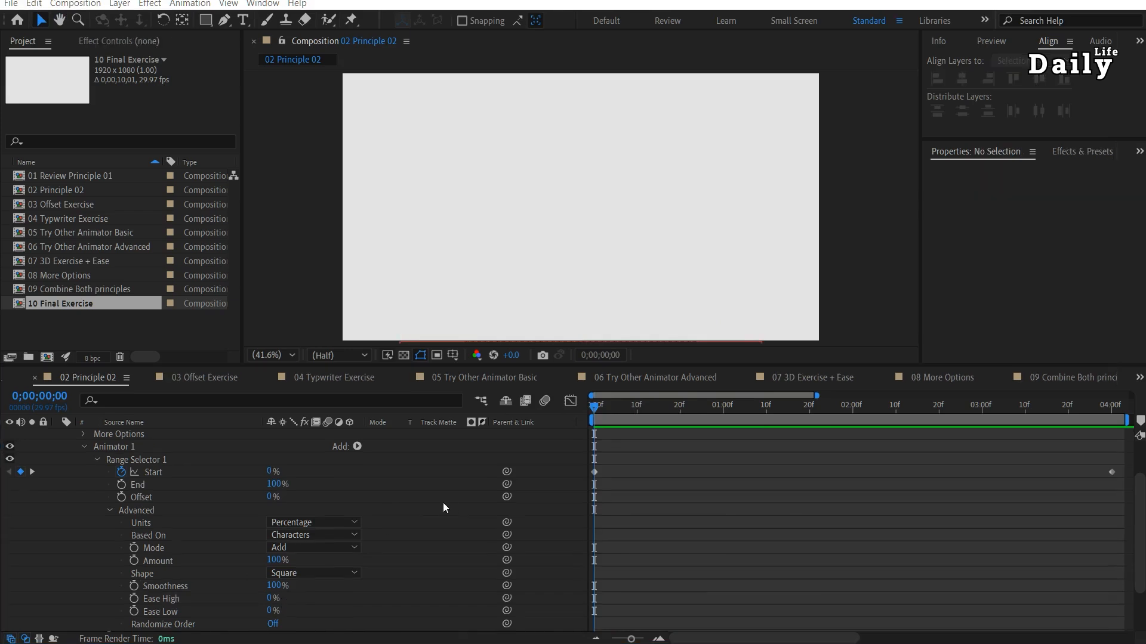
Review the animator's Position, Scale and Rotation values against the range selector's two Start keyframes across the timeline.
scroll(443, 504, "down", 2)
left_click(209, 595)
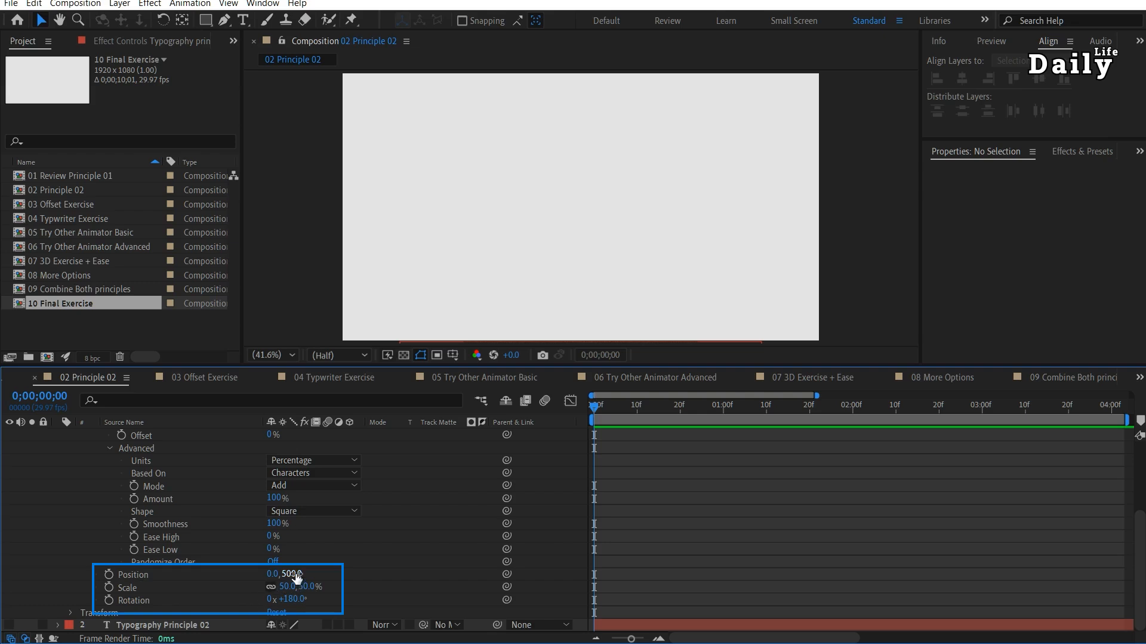
scroll(210, 584, "up", 3)
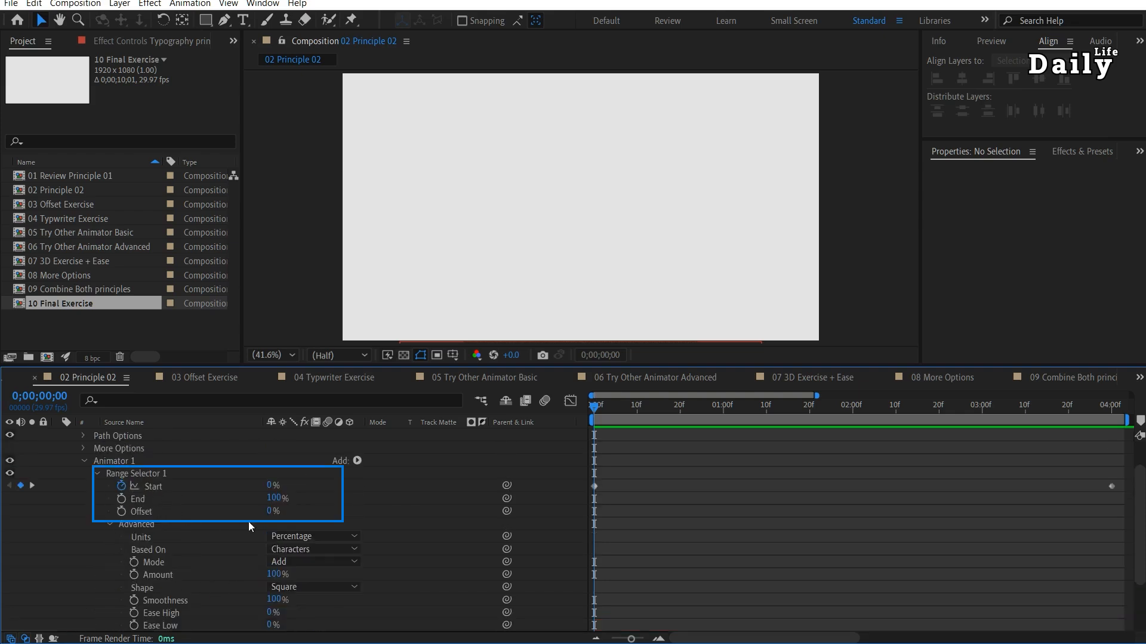
left_click(594, 486)
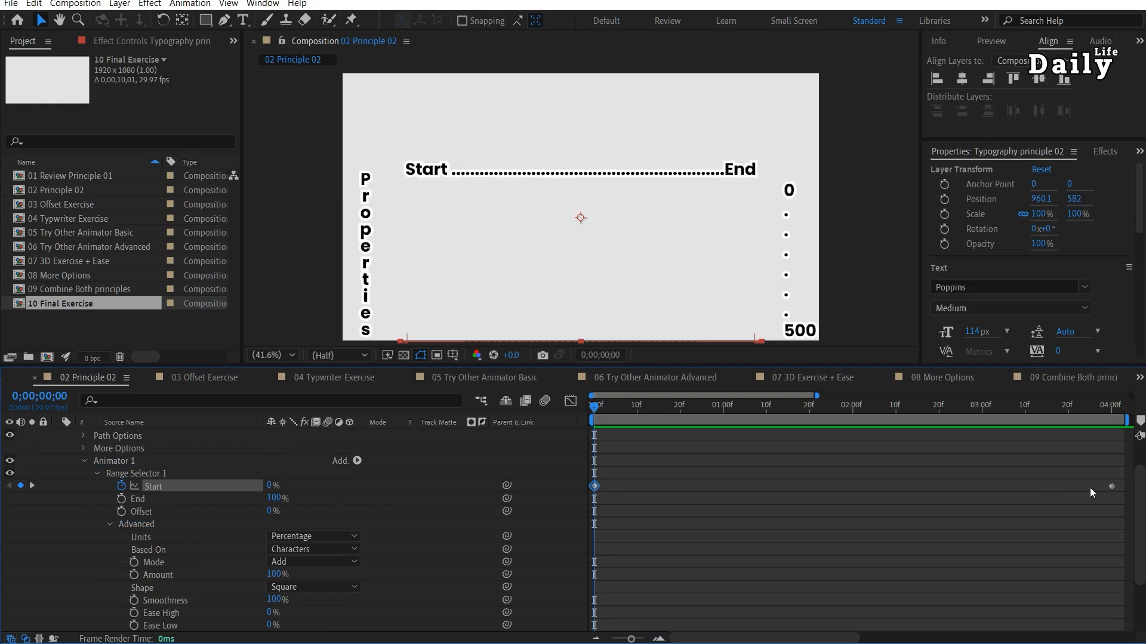
left_click(1109, 486)
left_click_drag(592, 406, 1121, 414)
left_click_drag(914, 414, 586, 431)
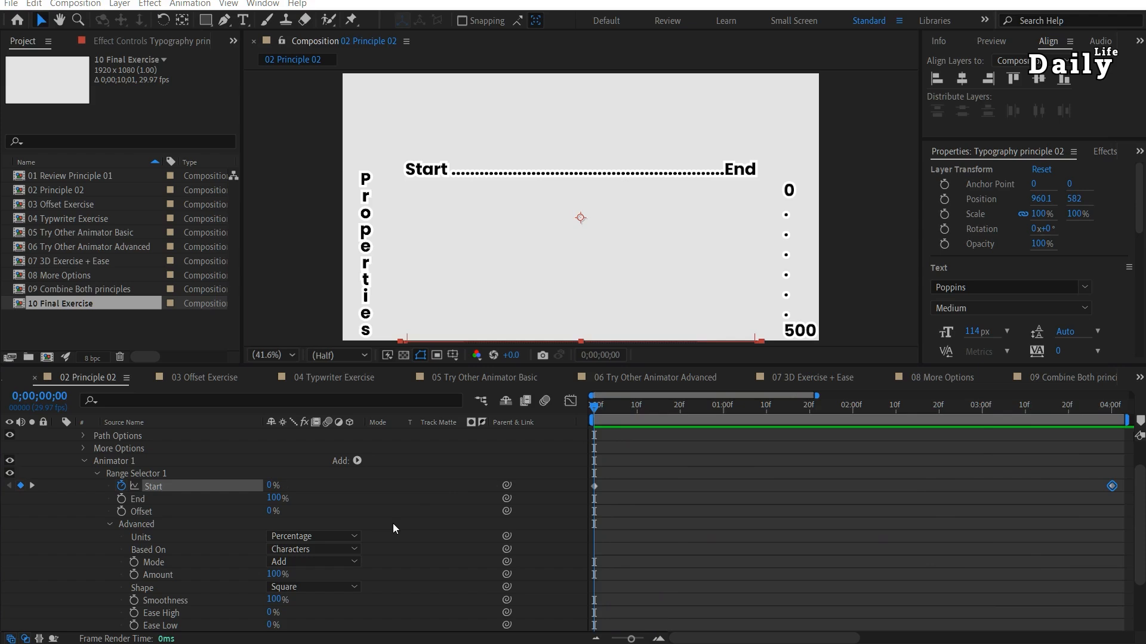
Set the range selector's Ease High to 100% and preview the animation.
scroll(393, 524, "down", 1)
left_click_drag(272, 575, 508, 579)
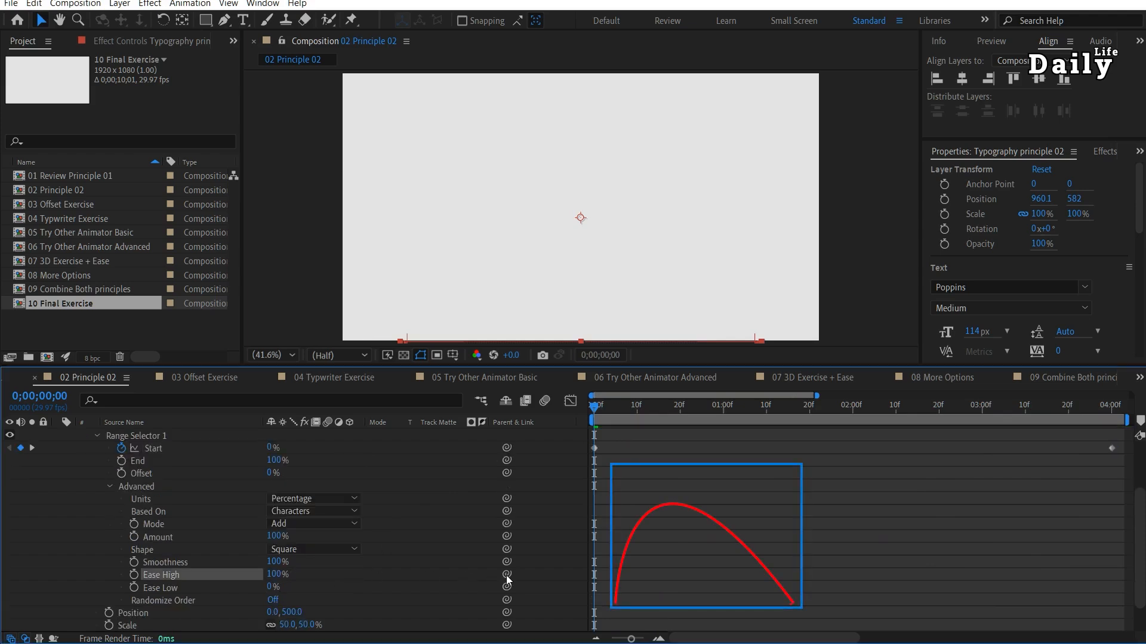
key("space")
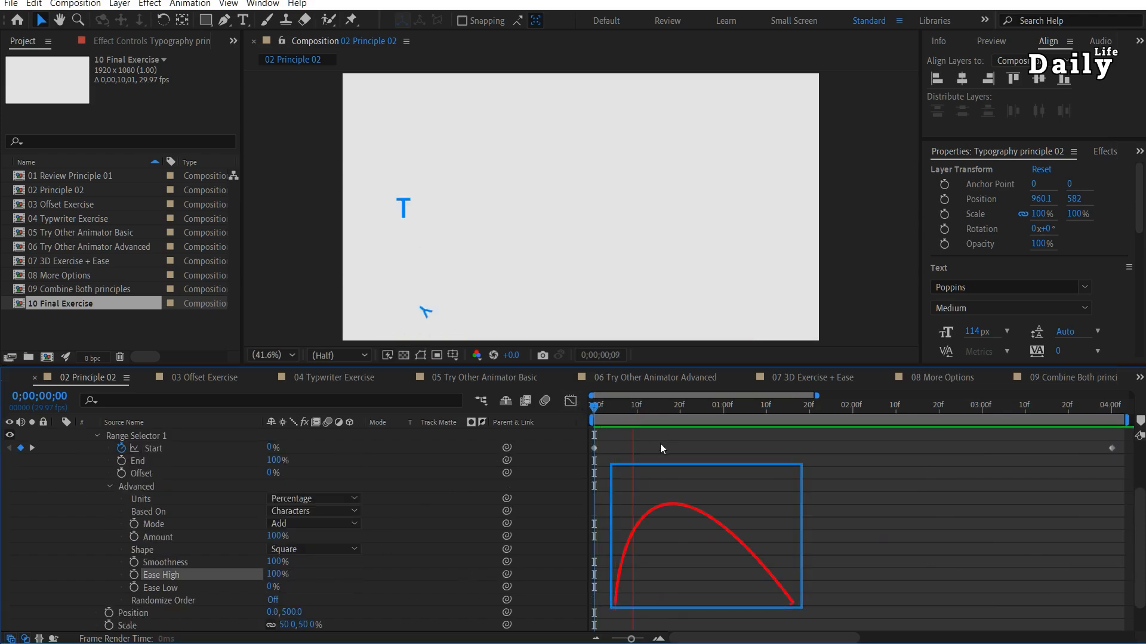
Scrub the eased text animation back to its start and reset the range selector's Ease High to 0%.
left_click(659, 405)
left_click_drag(649, 405, 563, 405)
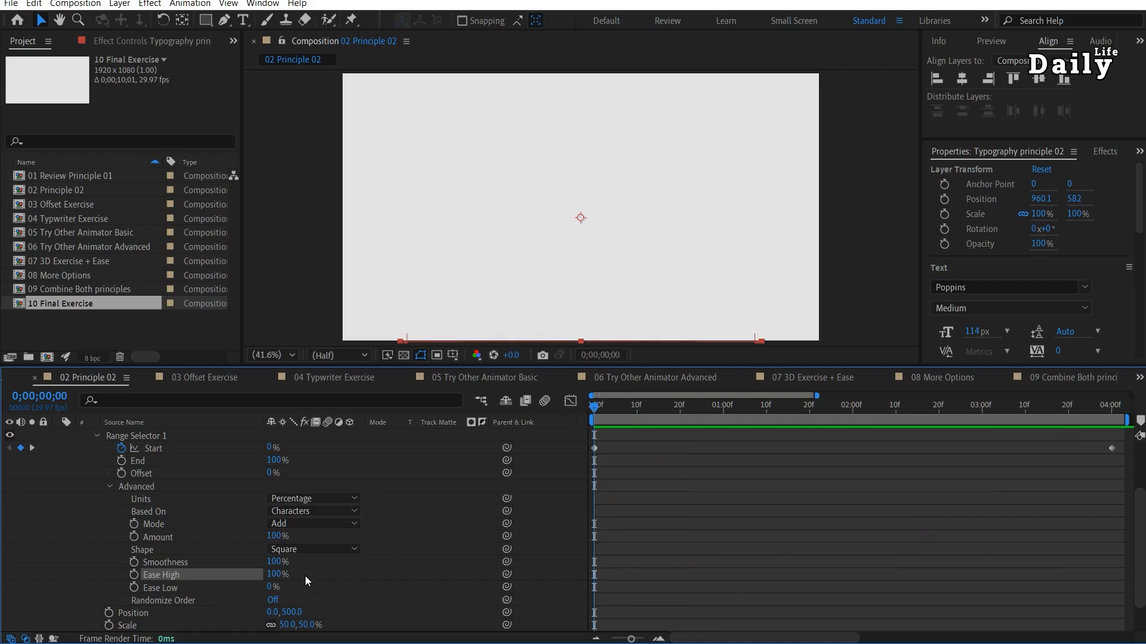
type("0")
key("Tab")
Try Randomize Order on the range selector with a different Random Seed, preview the letters, and switch it off again.
left_click(188, 601)
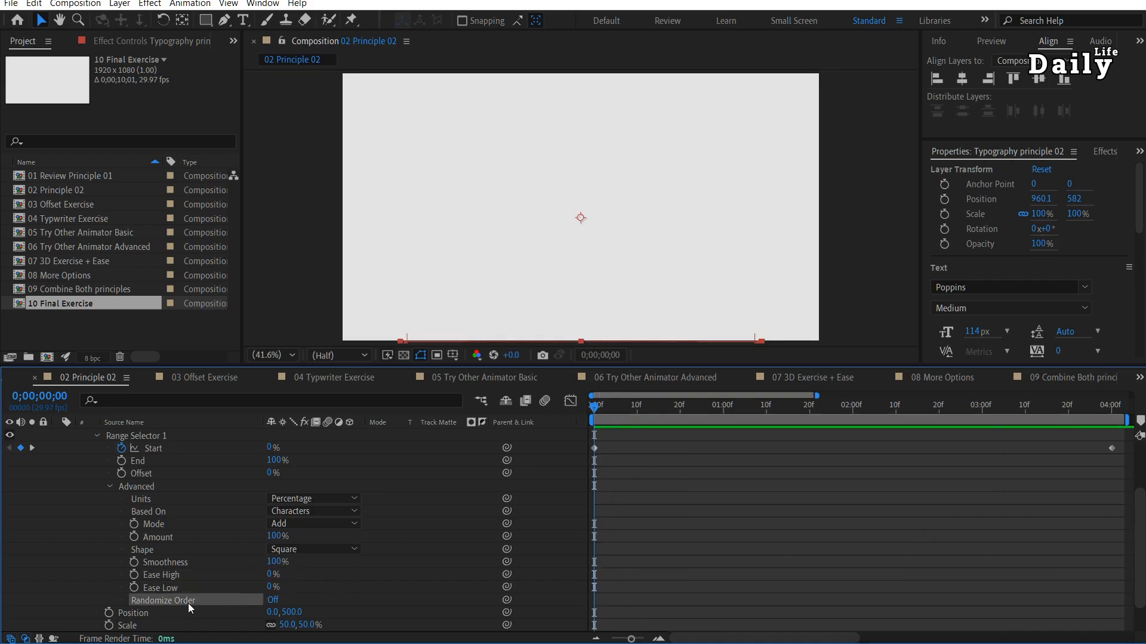
left_click_drag(596, 410, 565, 413)
left_click(273, 600)
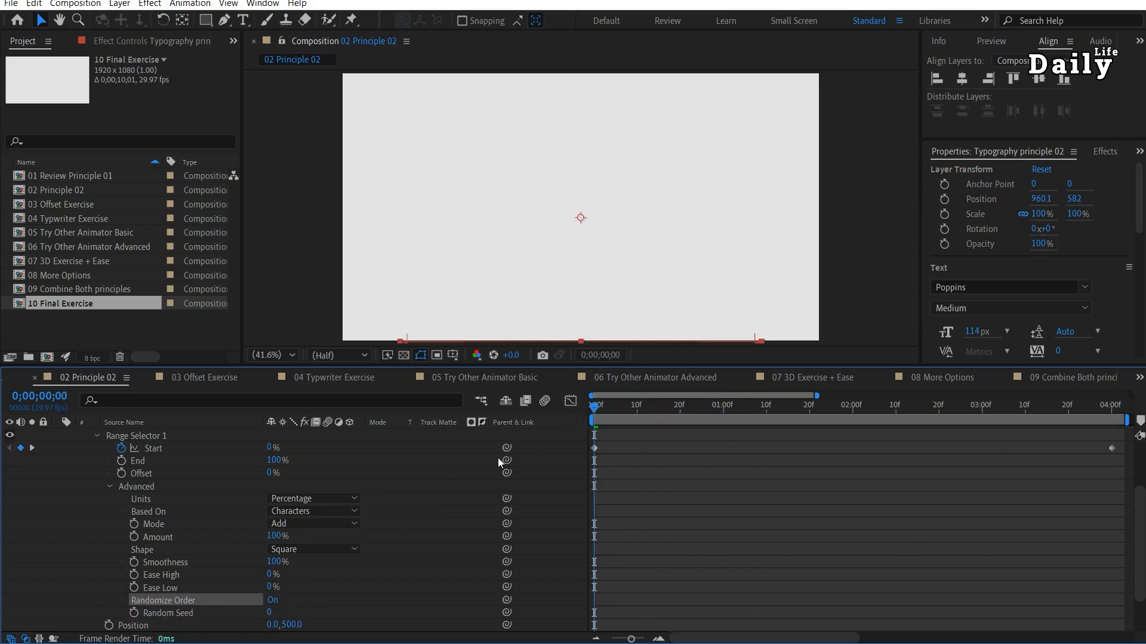
key("space")
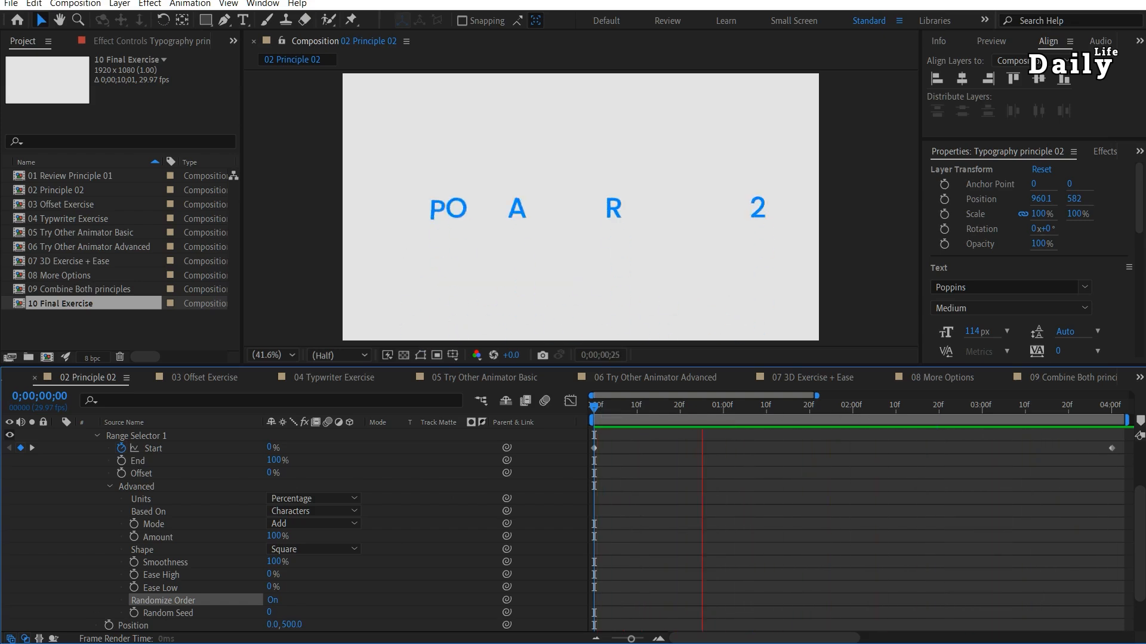
left_click_drag(650, 409, 672, 418)
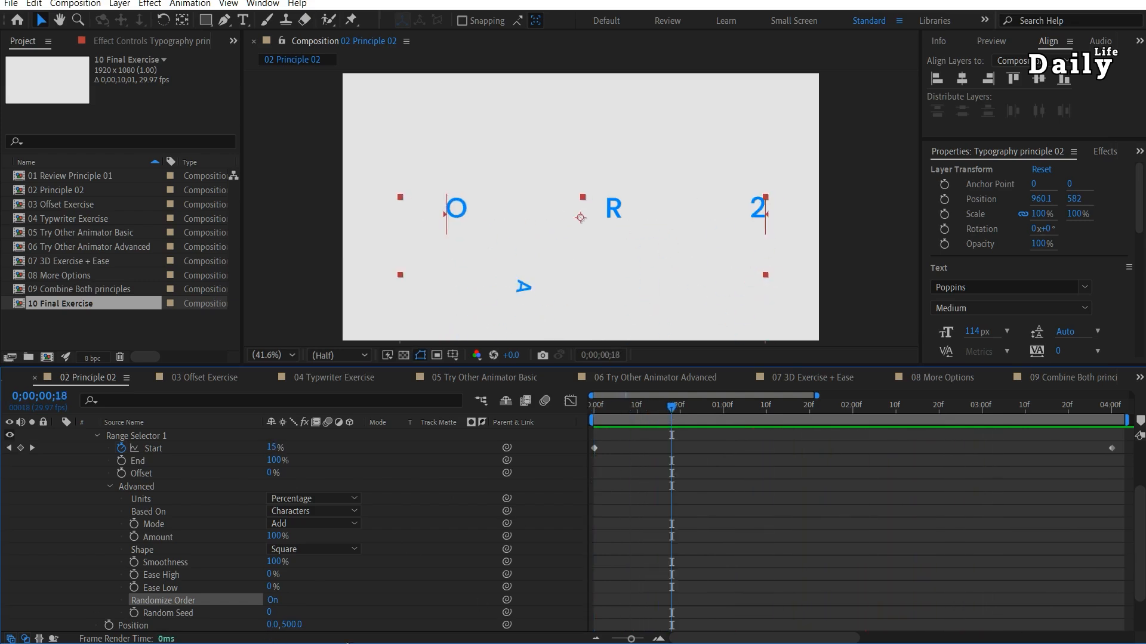
left_click_drag(270, 615, 281, 611)
left_click_drag(282, 611, 284, 611)
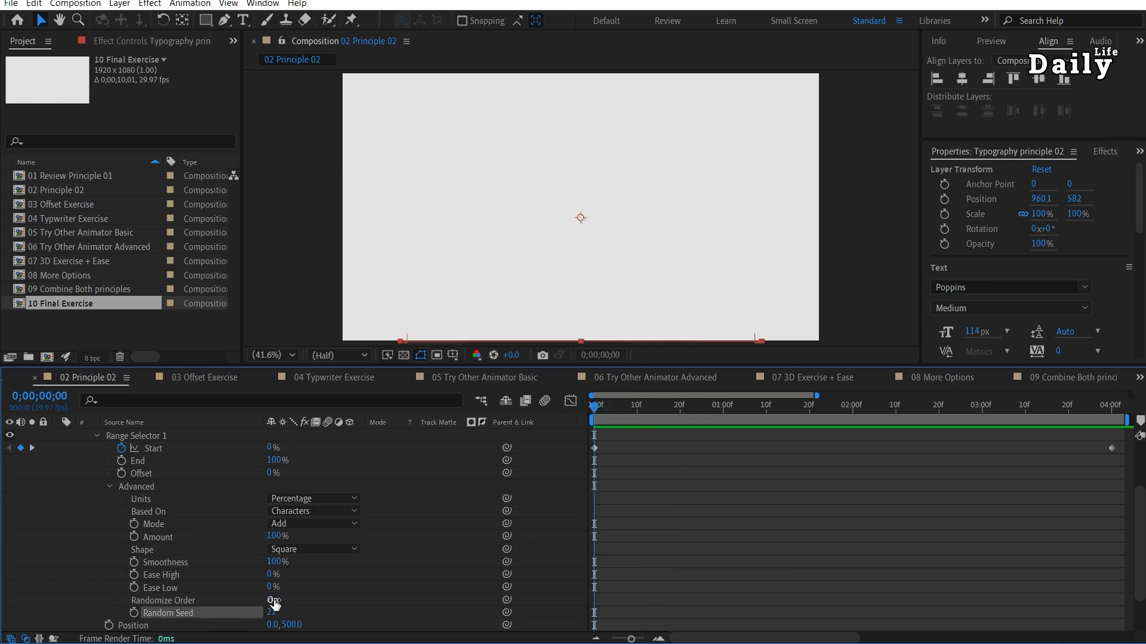
left_click(274, 600)
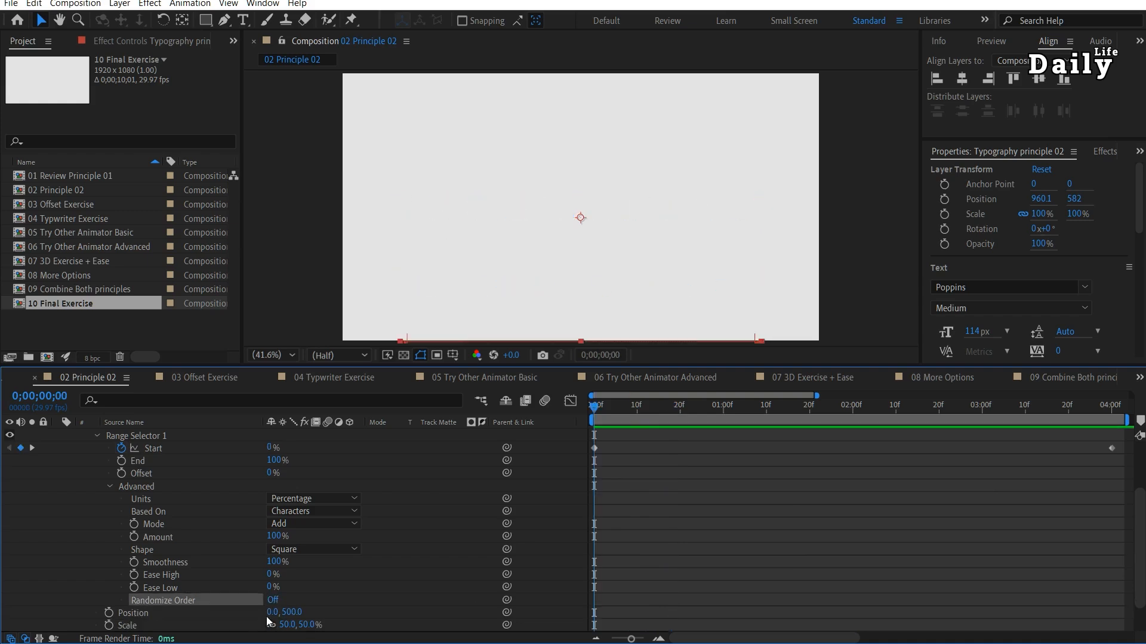
Open the 03 Offset Exercise composition and preview its Offset-driven text animation from the beginning.
double_click(66, 209)
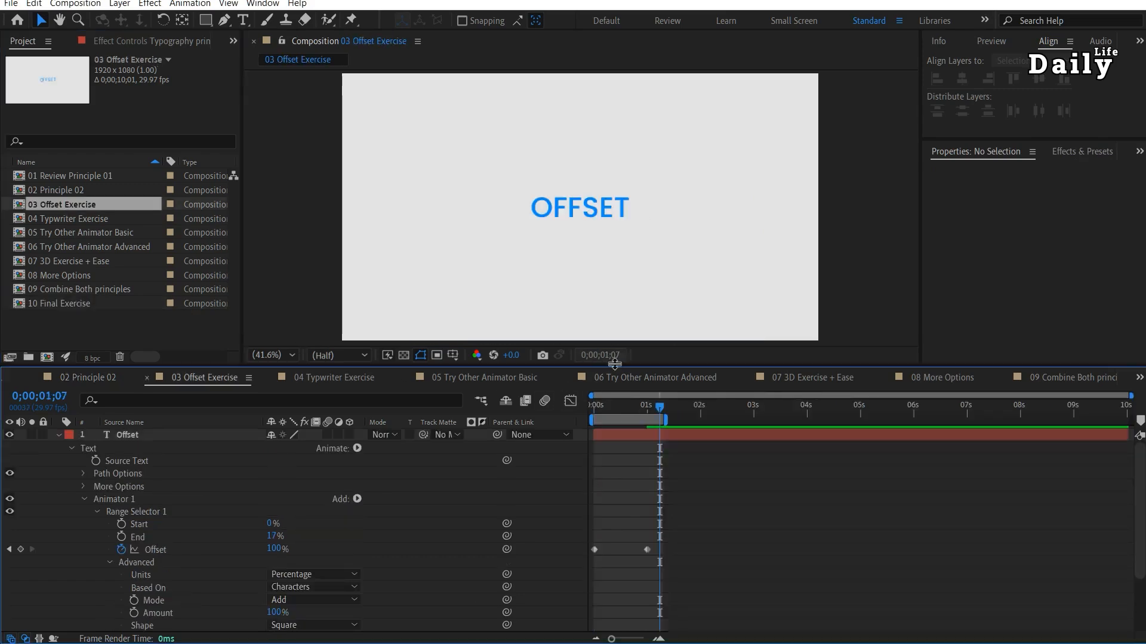
key("Home")
key("space")
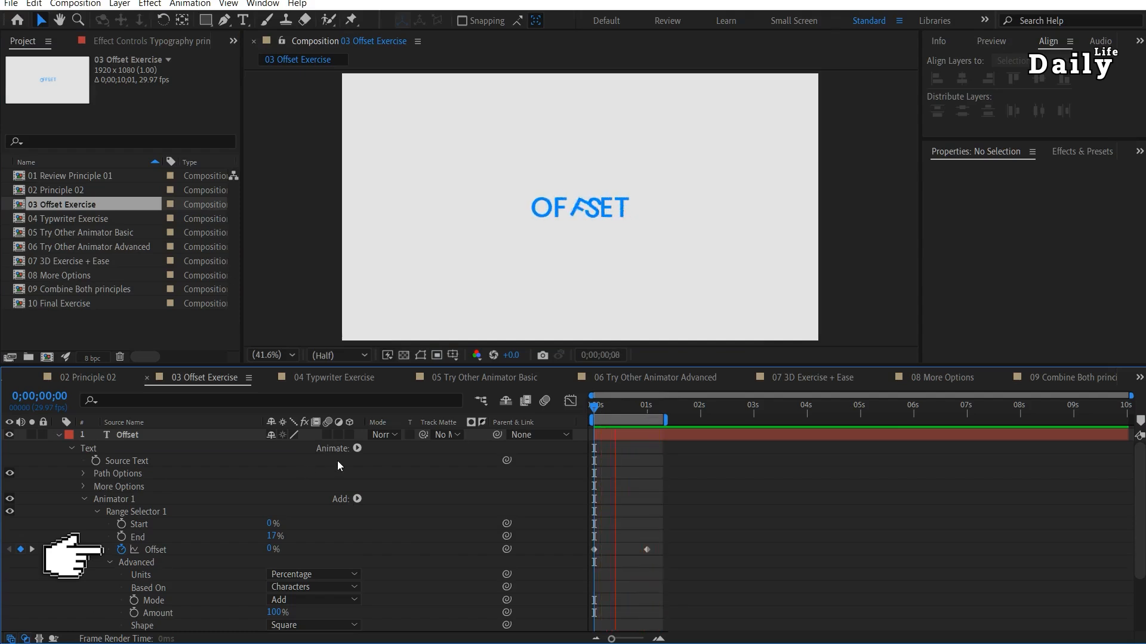
left_click_drag(595, 409, 639, 410)
key("Home")
Hide the existing Offset layer and create a new "Offset" text layer, placed near the composition centre at about 923.7, 536.4.
left_click(58, 436)
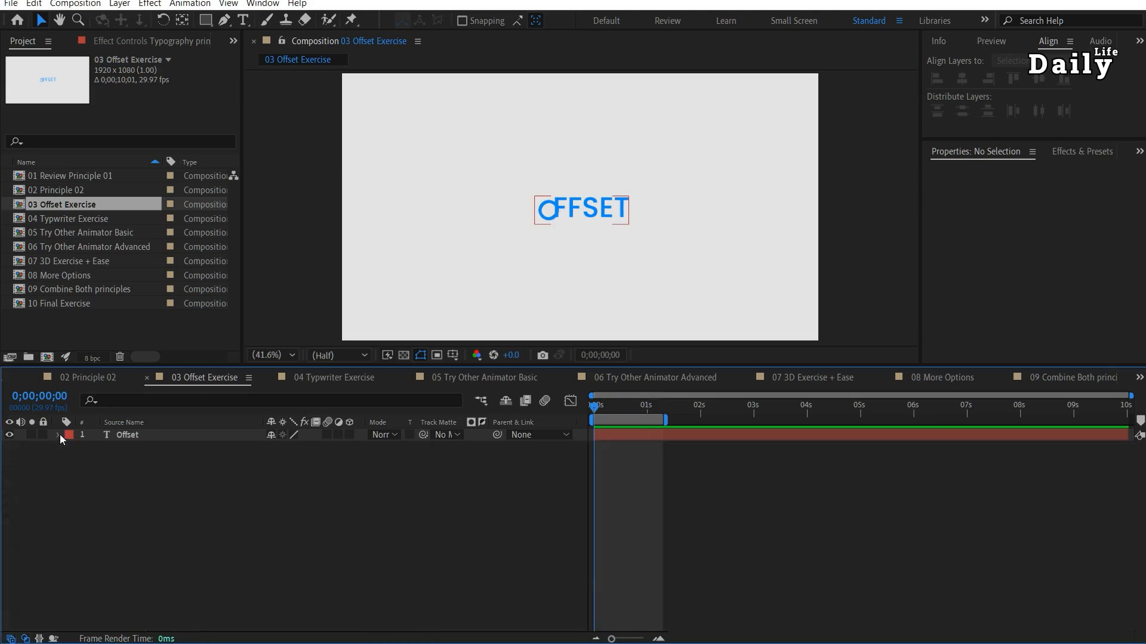
left_click(9, 435)
key("ctrl+t")
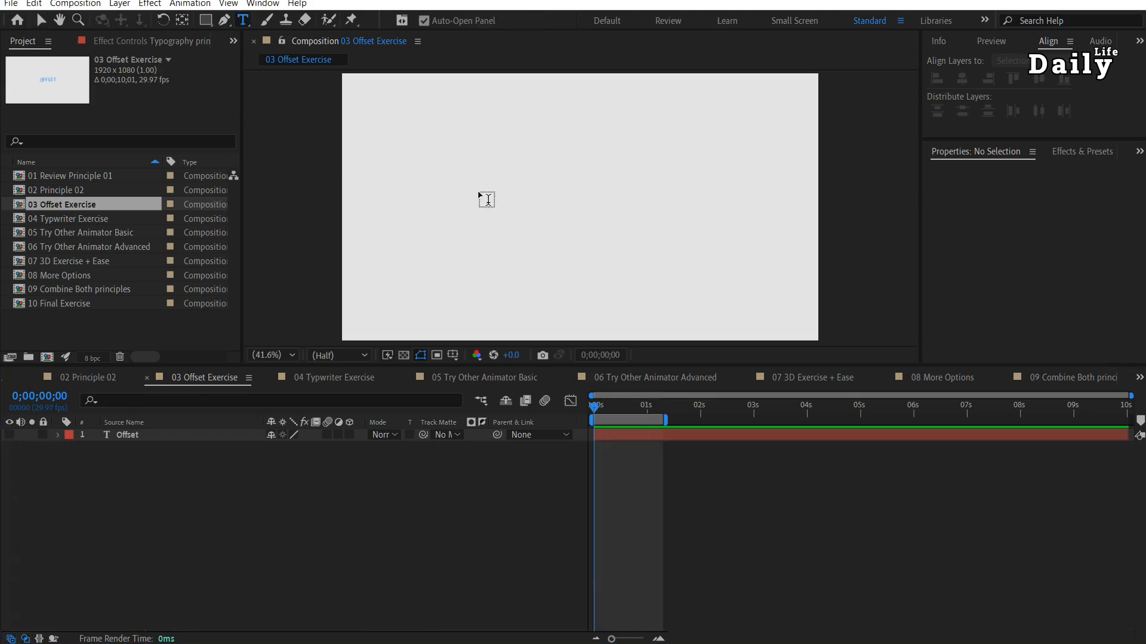
left_click(478, 192)
type("Offset")
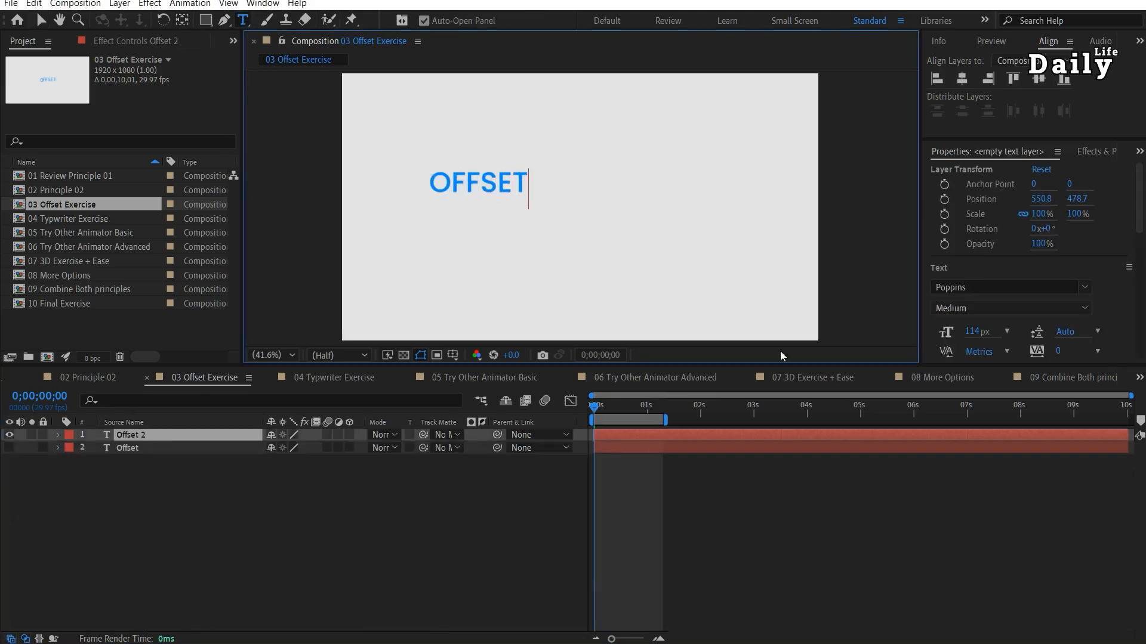
key("Escape")
key("v")
left_click_drag(601, 211, 594, 199)
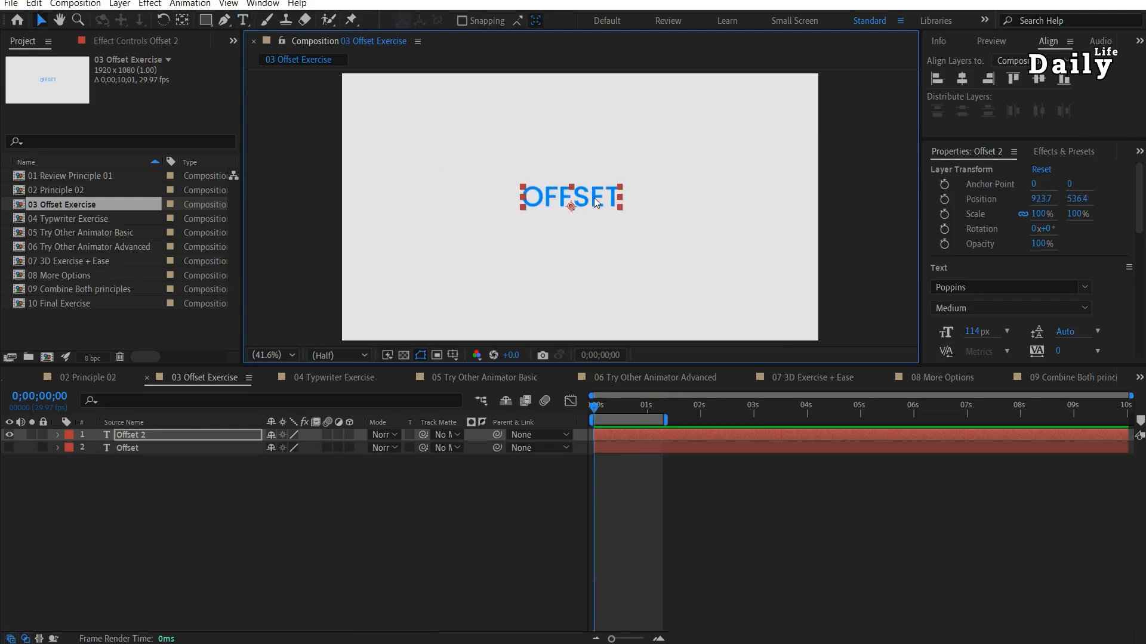
Add a Rotation animator of 45° to the new Offset text and set its range selector's End to 17%.
left_click(57, 434)
left_click(358, 449)
left_click(412, 261)
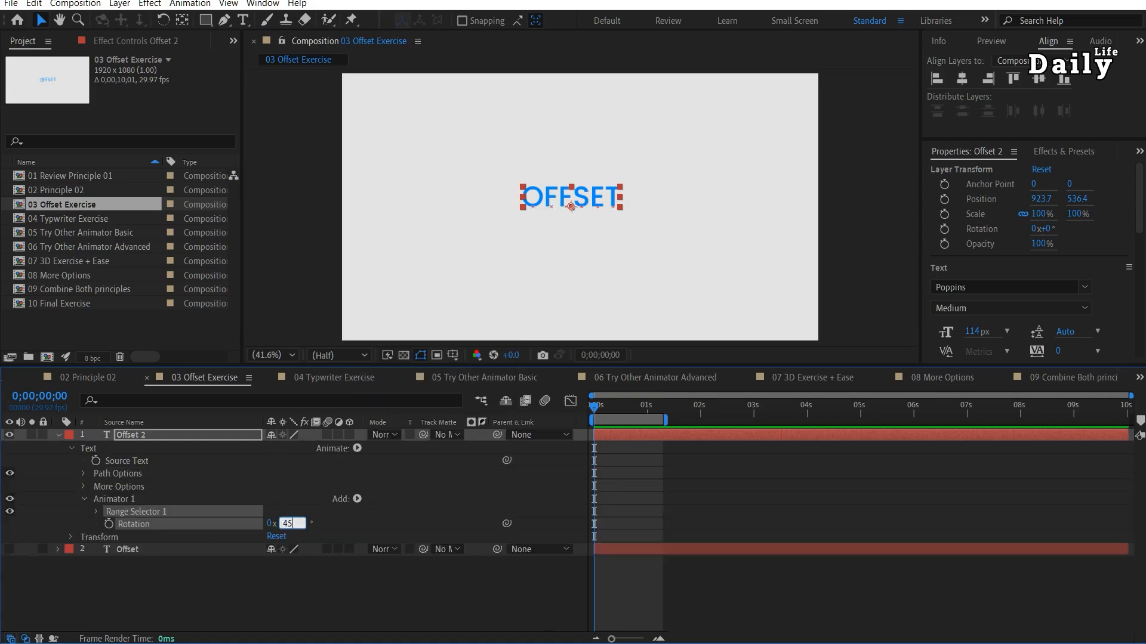
key("Return")
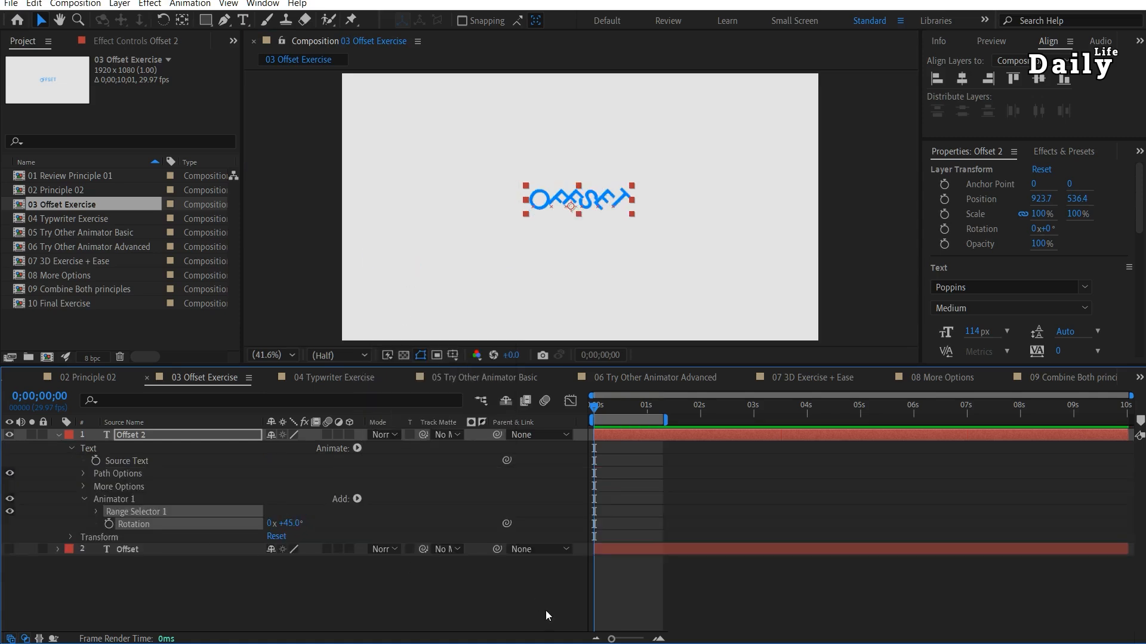
left_click(96, 512)
left_click_drag(275, 541, 215, 541)
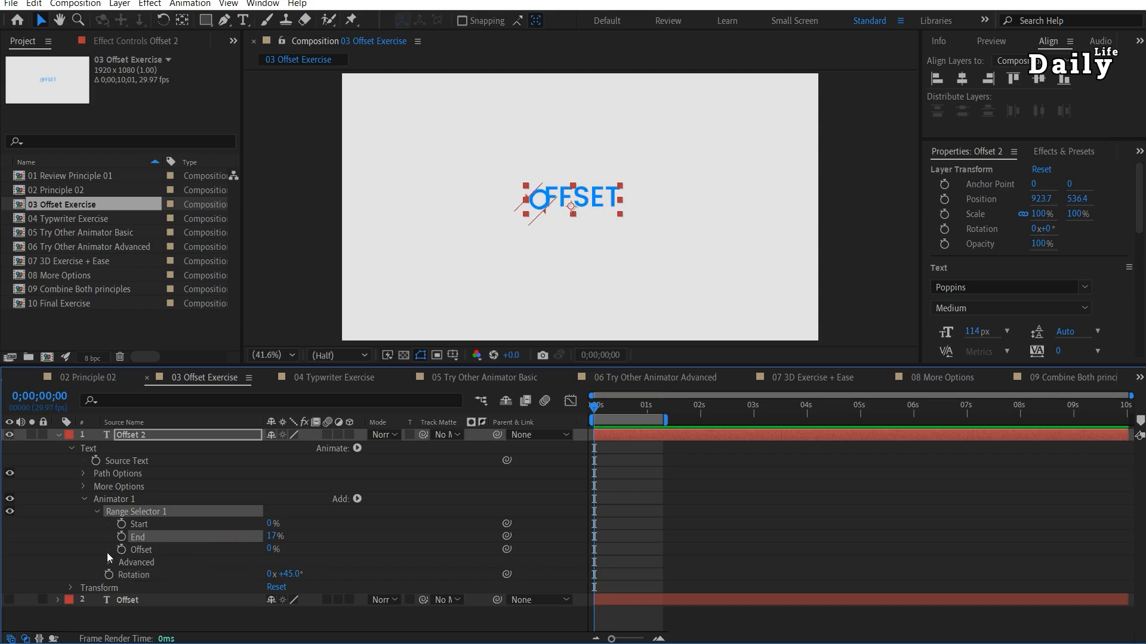
Keyframe the range selector's Offset from 0% at the start to 100% at 1 second, and preview the animation.
left_click(121, 549)
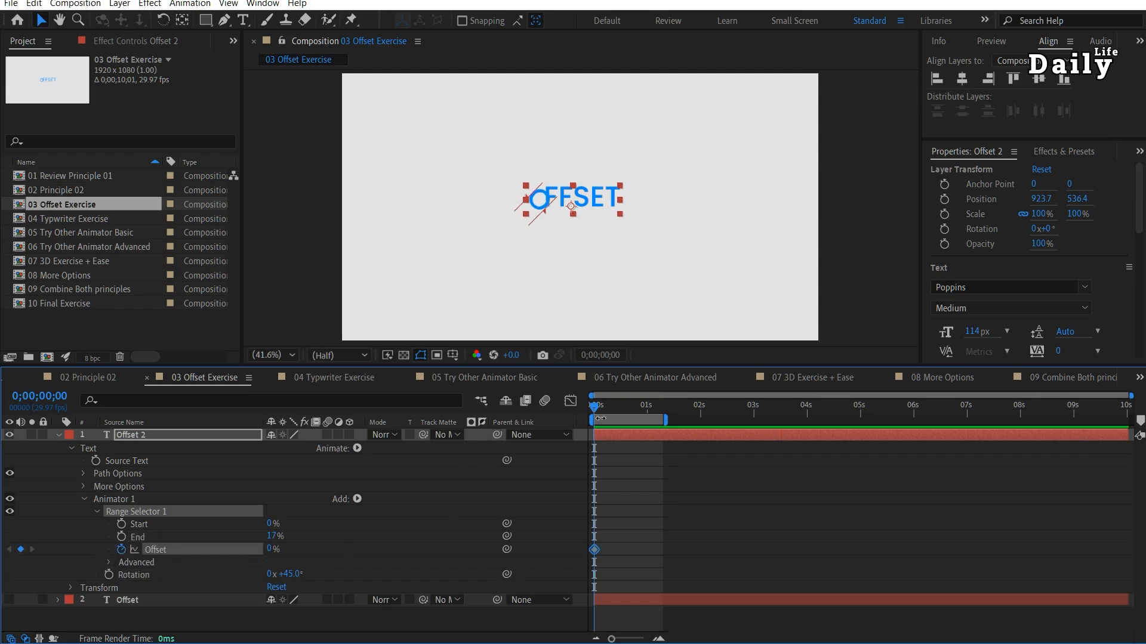
left_click_drag(595, 408, 634, 432)
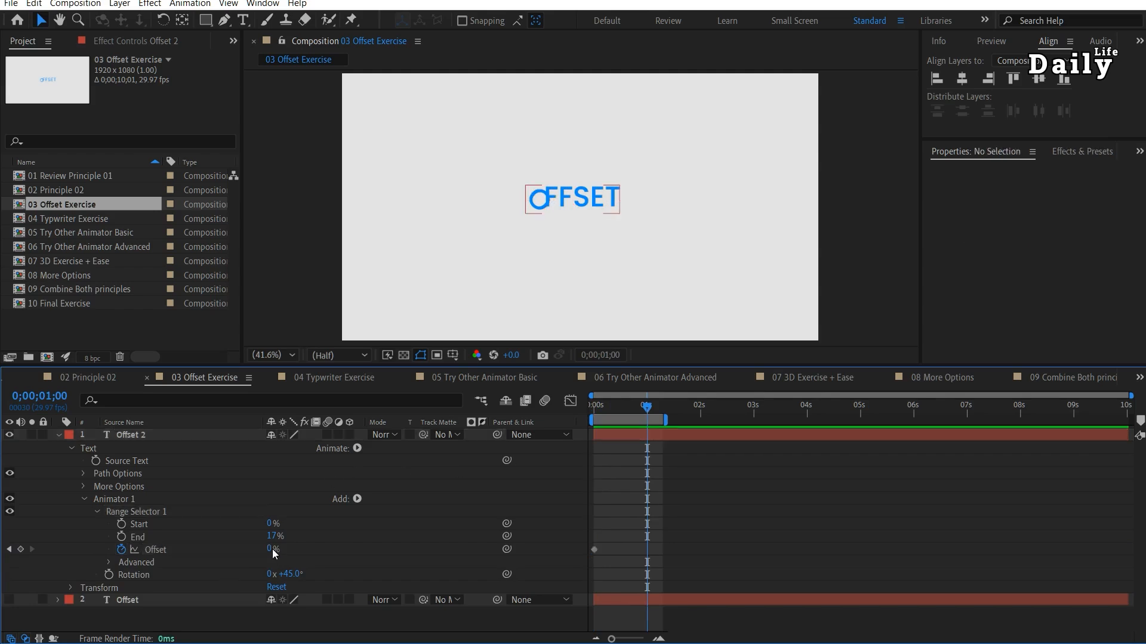
left_click_drag(271, 552, 361, 542)
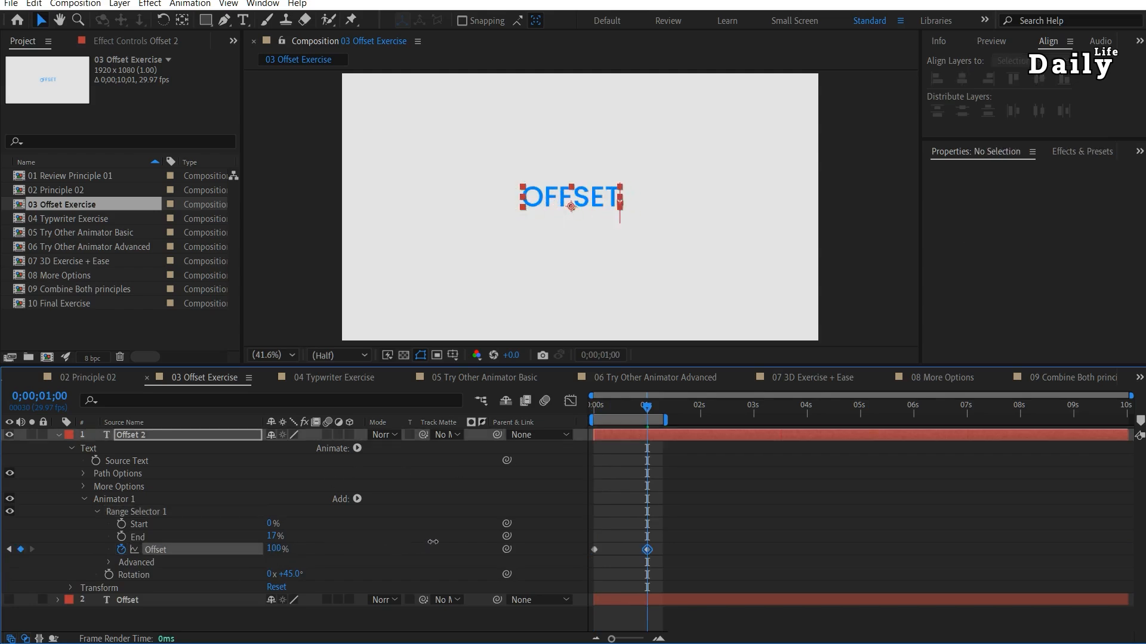
left_click_drag(631, 409, 565, 407)
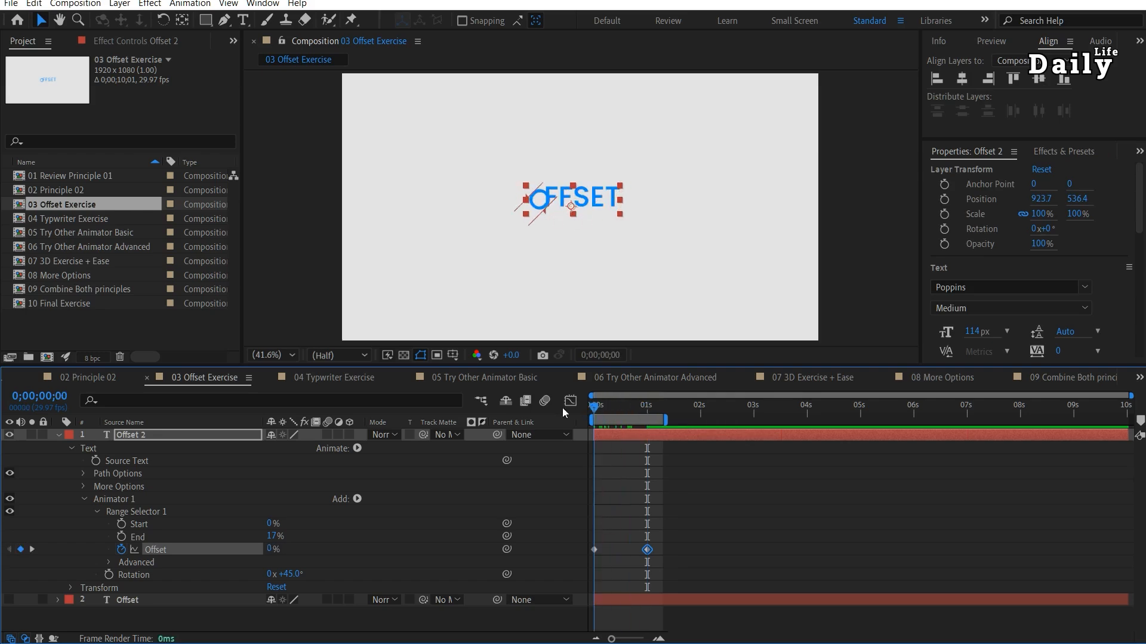
key("space")
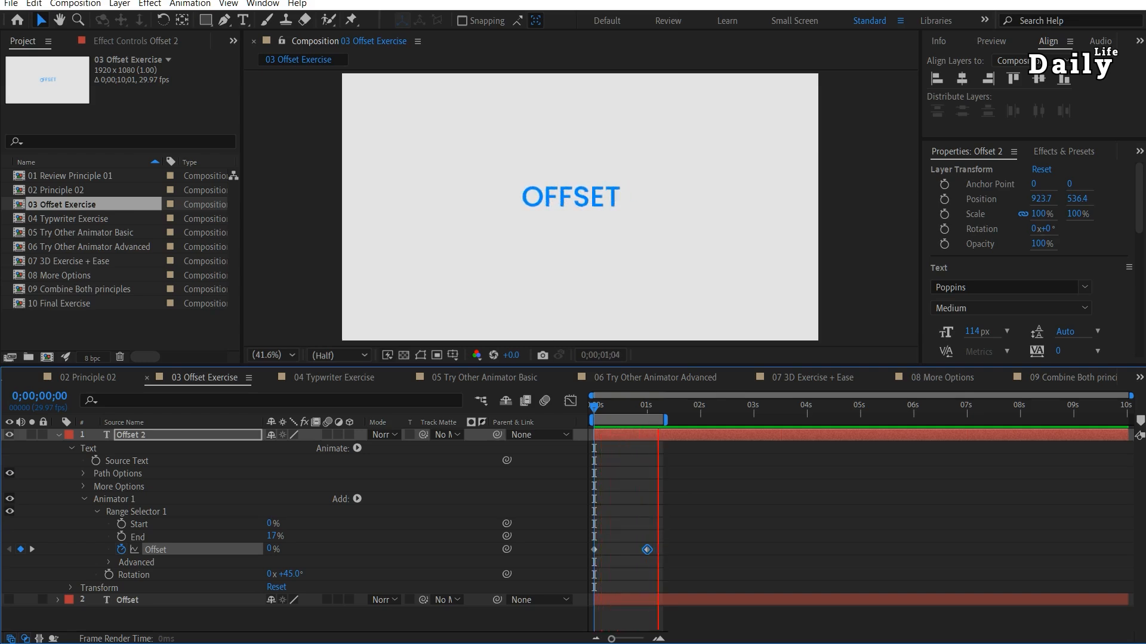
key("space")
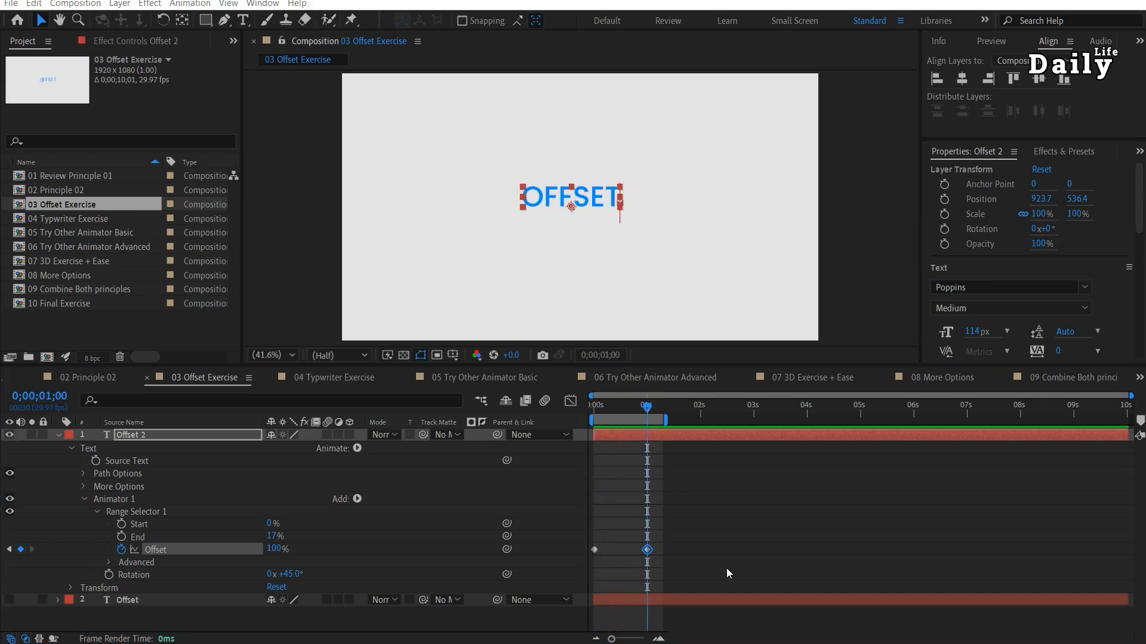
Open the 04 Typwriter Exercise composition, end its work area at 0;00;04;03, and preview the typewriter animation.
double_click(90, 220)
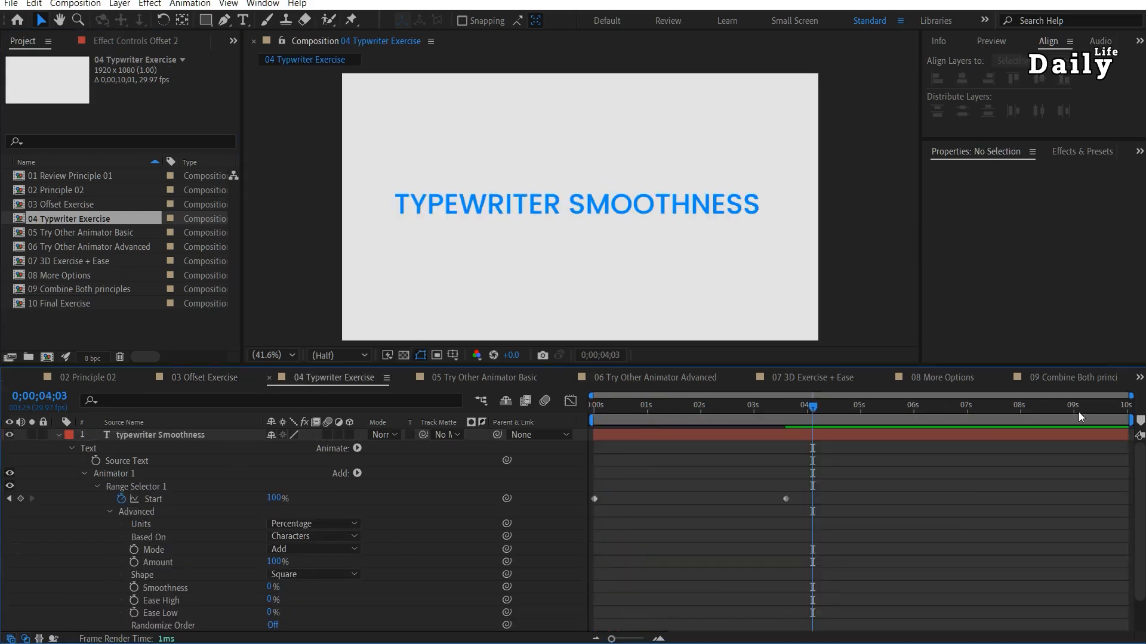
key("n")
key("space")
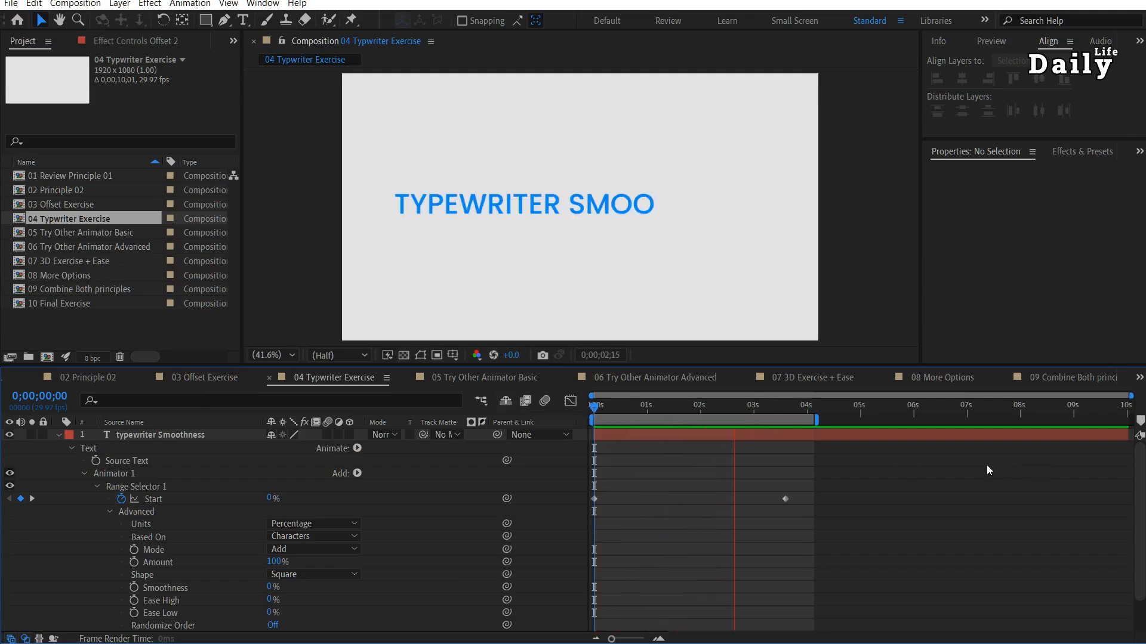
key("space")
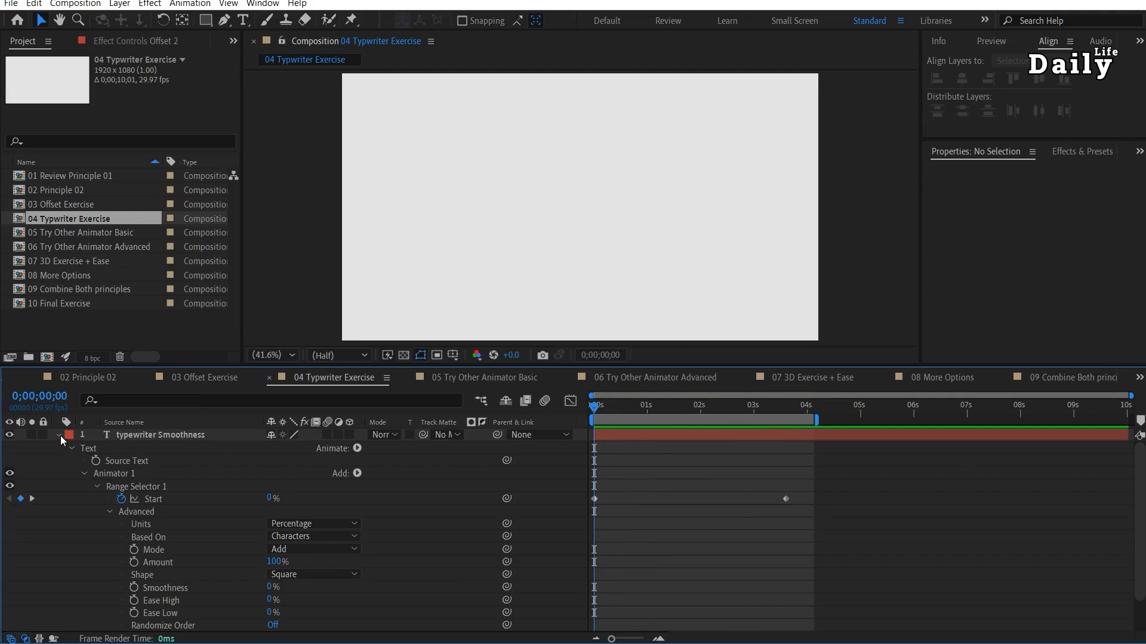
Hide the existing layer and create a "typewriter smoothness" text layer, placed near the composition centre at about 947.7, 560.4.
left_click(59, 435)
left_click(10, 434)
key("ctrl+t")
left_click(472, 197)
type("typewriter smoothness")
key("Escape")
left_click_drag(552, 196, 658, 210)
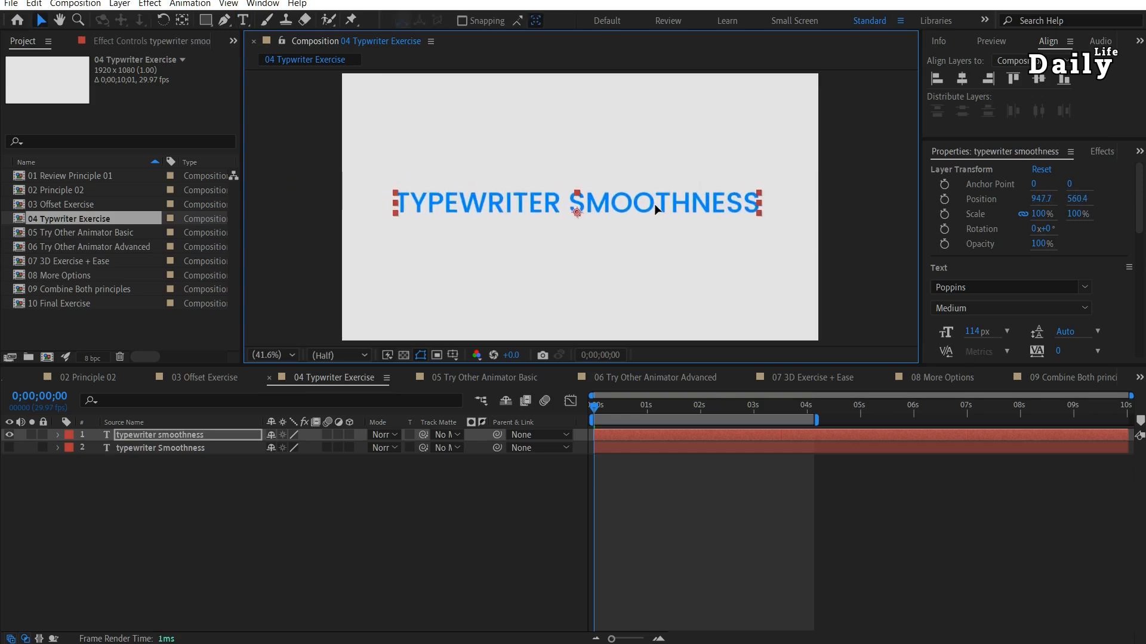
Add a Scale animator to the new typewriter smoothness text and set its Scale to 0%.
left_click(58, 435)
left_click(356, 449)
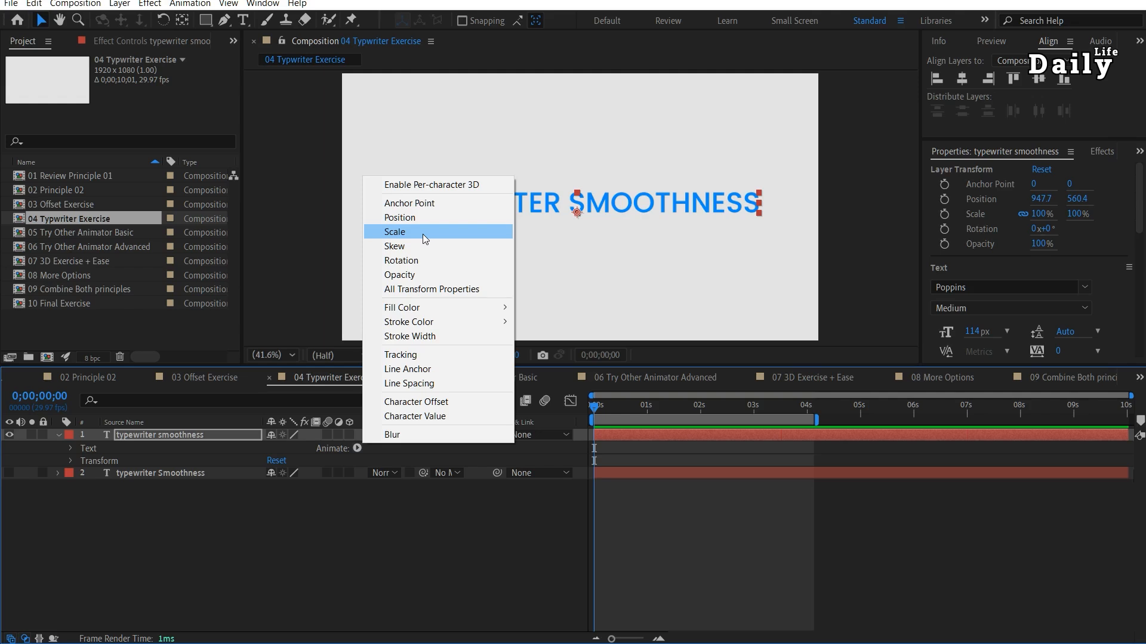
left_click(394, 232)
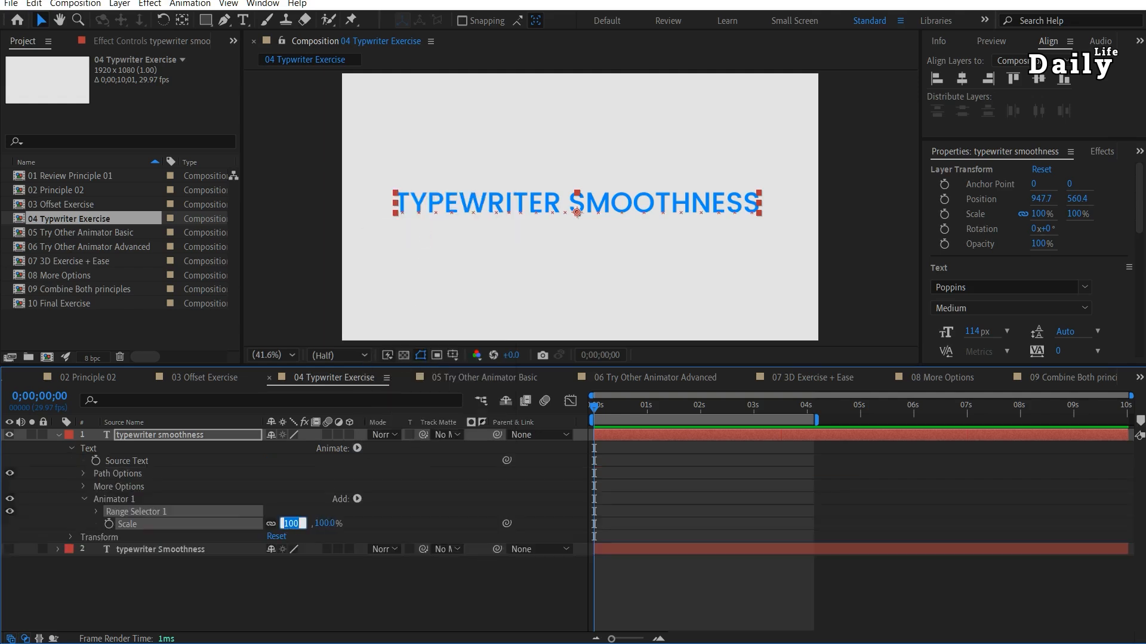
type("0")
key("Return")
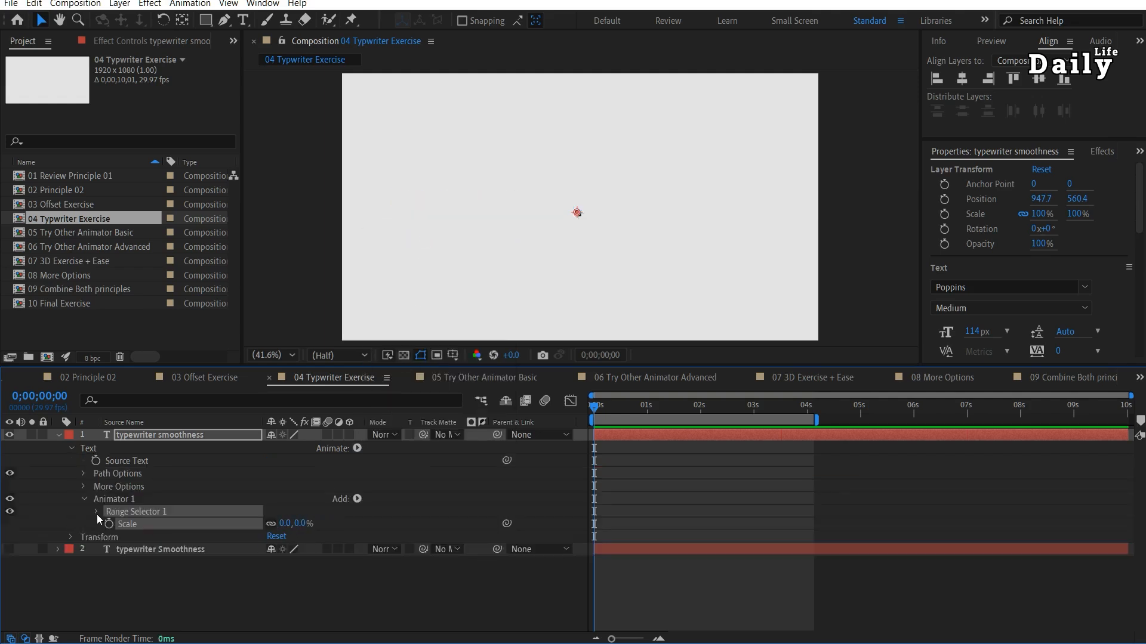
Keyframe the range selector's Start from 0% at the beginning to 100% at about 4 seconds, and set its Smoothness to 0%.
left_click(96, 512)
left_click(121, 525)
left_click_drag(715, 412, 807, 424)
left_click_drag(270, 524, 407, 528)
key("Home")
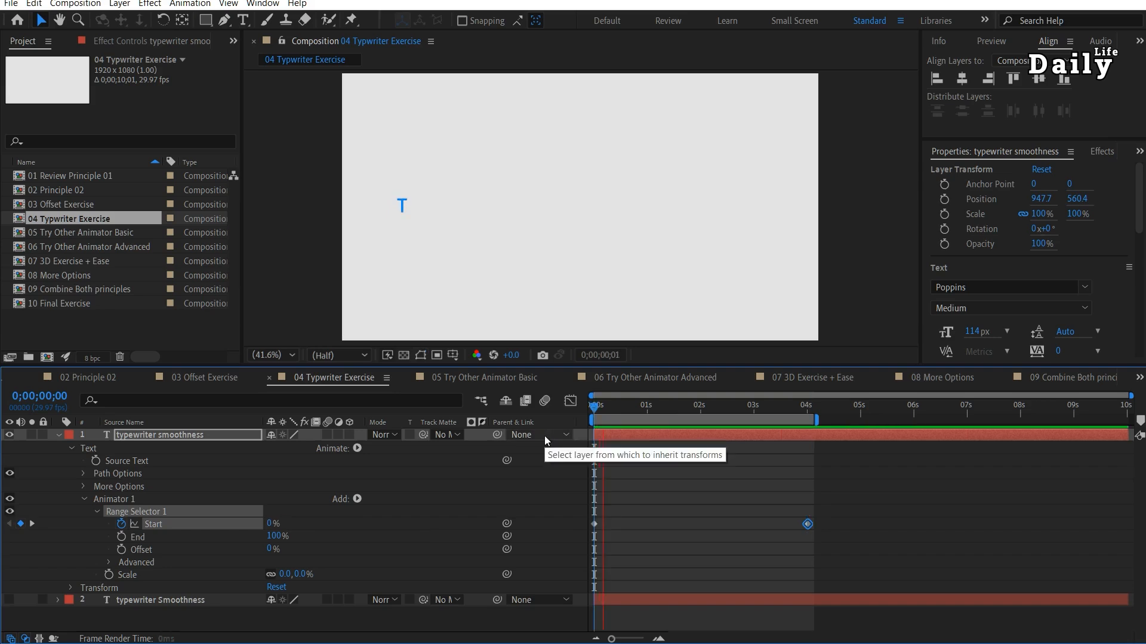
left_click(107, 562)
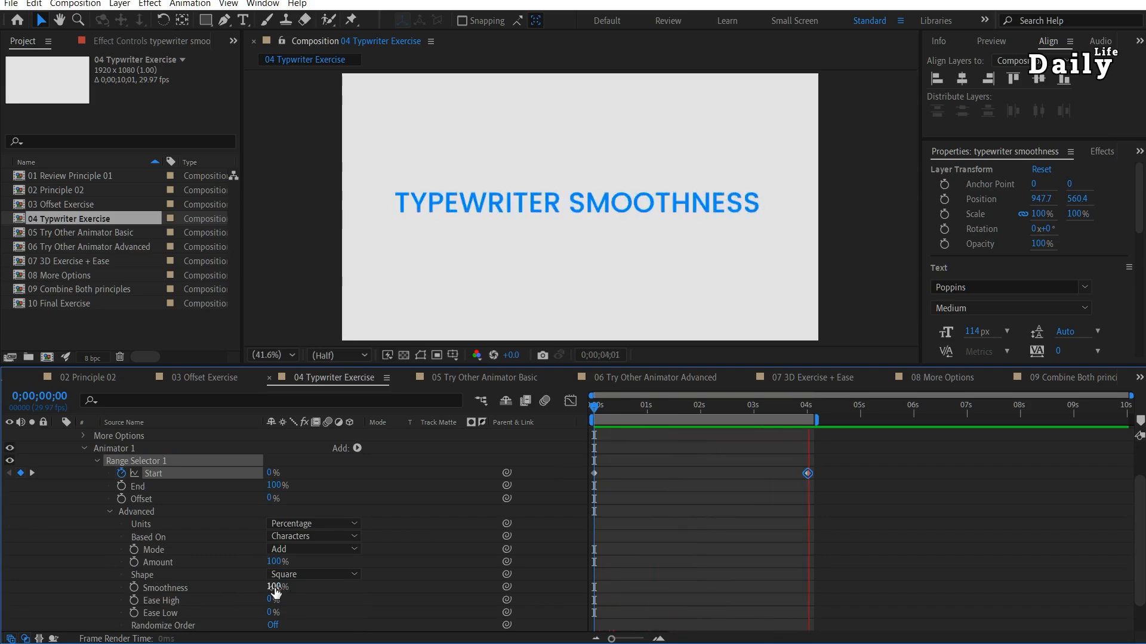
left_click_drag(275, 588, 184, 581)
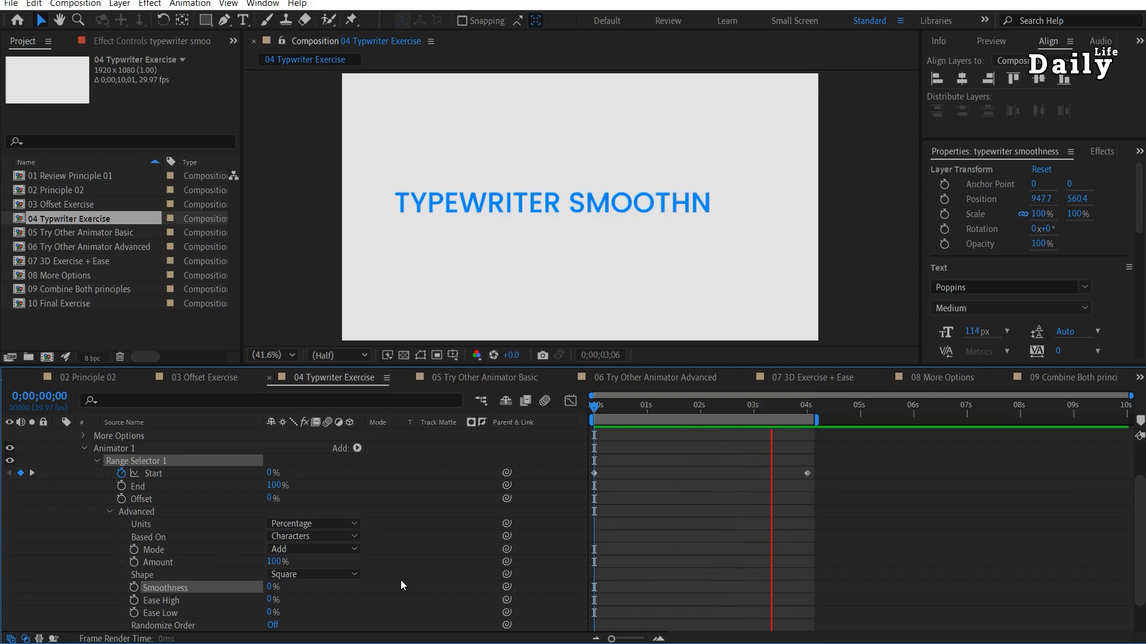
Open the 05 Try Other Animator Basic composition, end its work area at 0;00;04;20, and preview the password text animation.
double_click(69, 234)
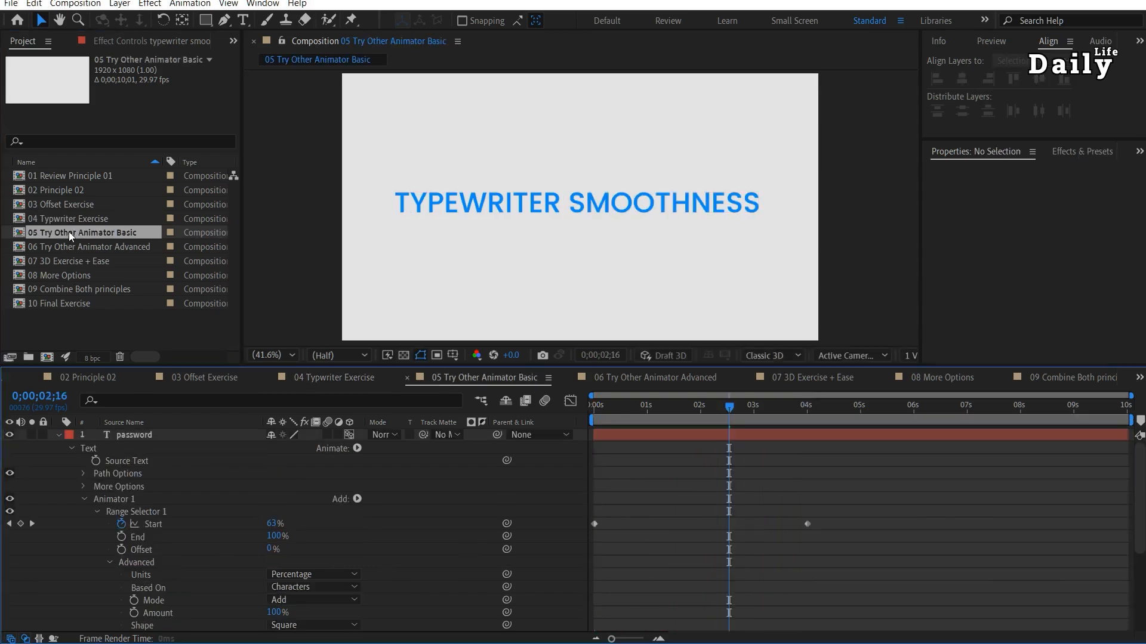
left_click_drag(743, 406, 843, 427)
key("n")
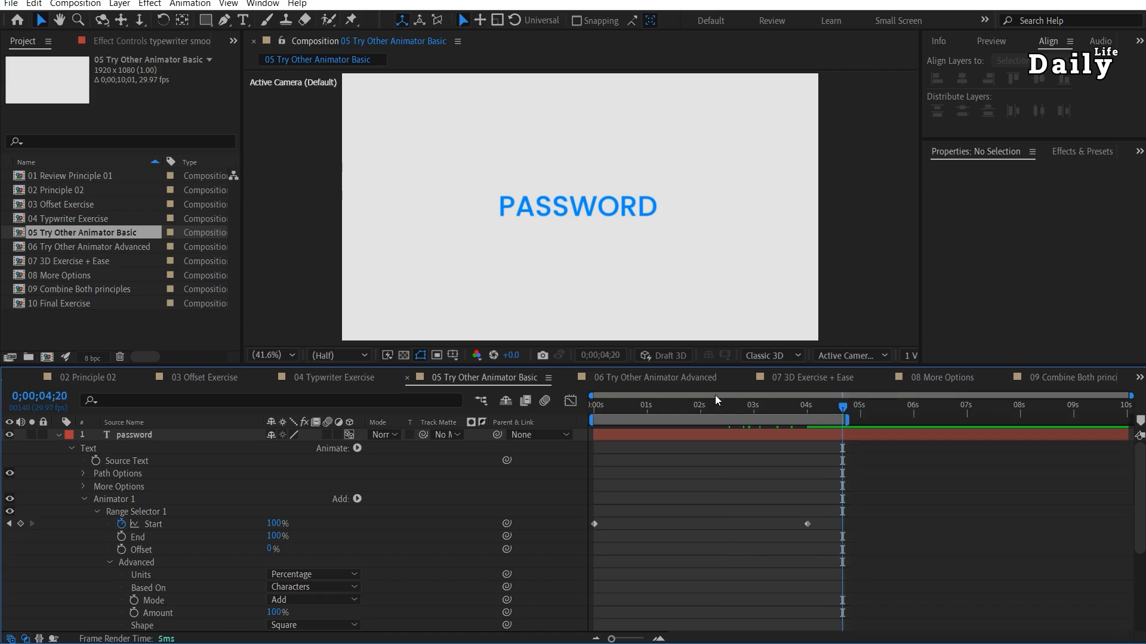
key("Home")
key("space")
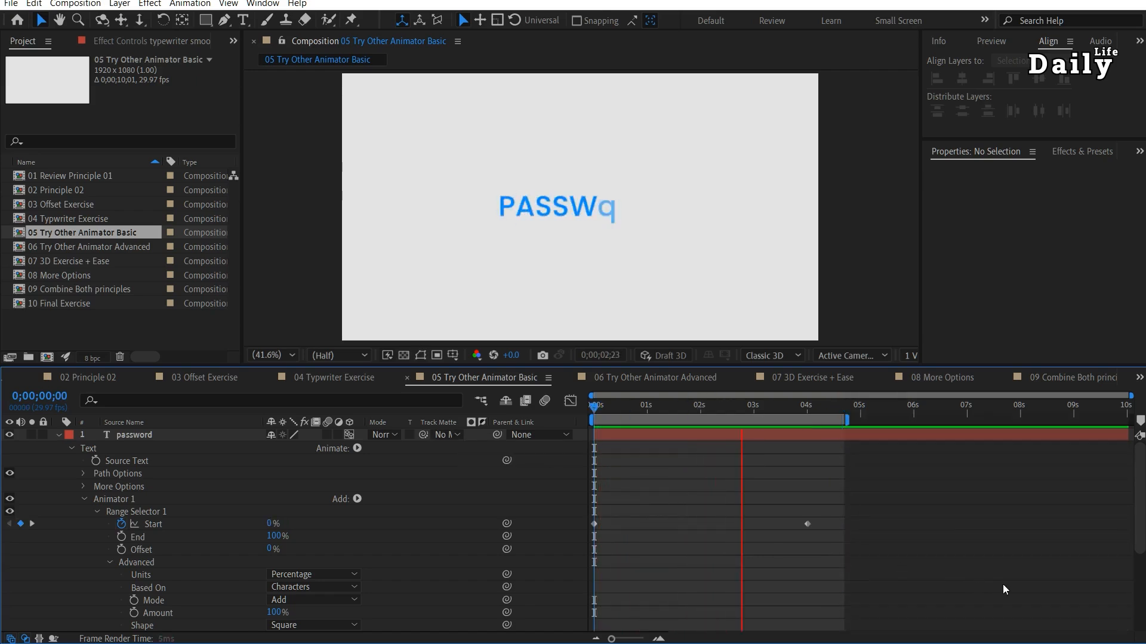
Hide the existing password layer and create a new "Password" text layer, placed near the composition centre at about 846.7, 608.6.
key("space")
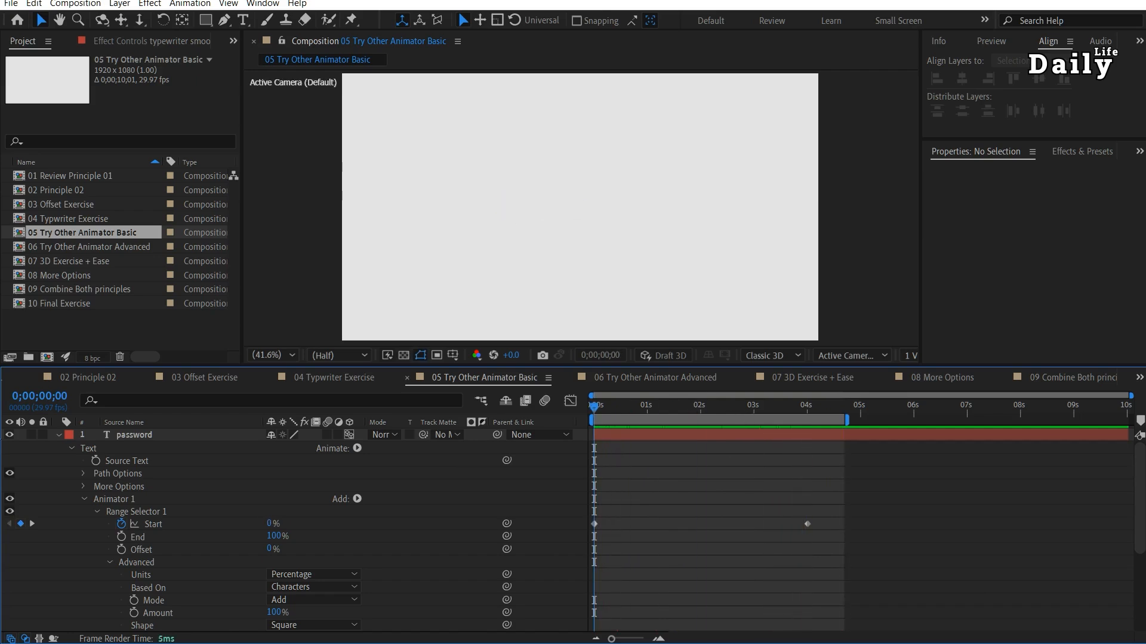
left_click(59, 435)
key("ctrl+t")
left_click(489, 215)
type("P")
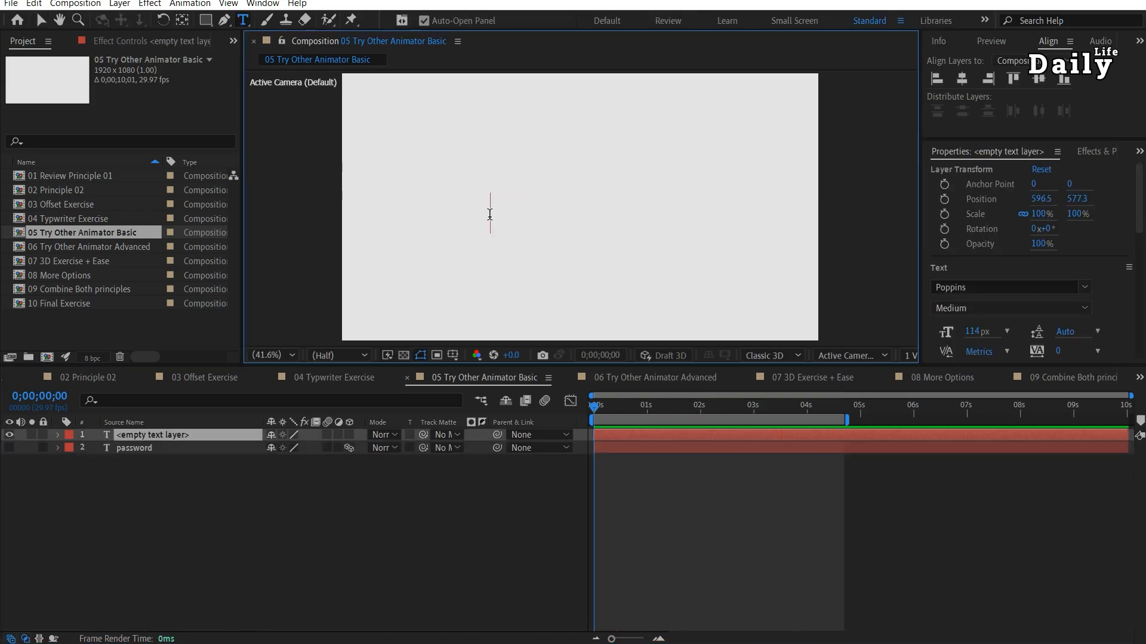
type("assword")
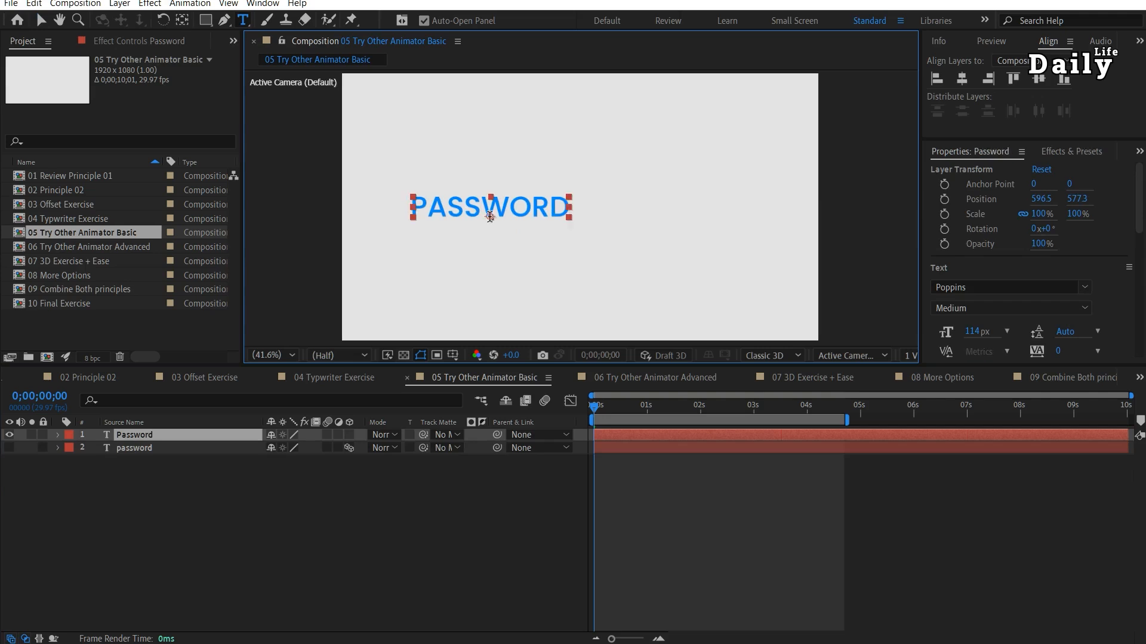
key("Escape")
key("v")
left_click_drag(526, 210, 589, 217)
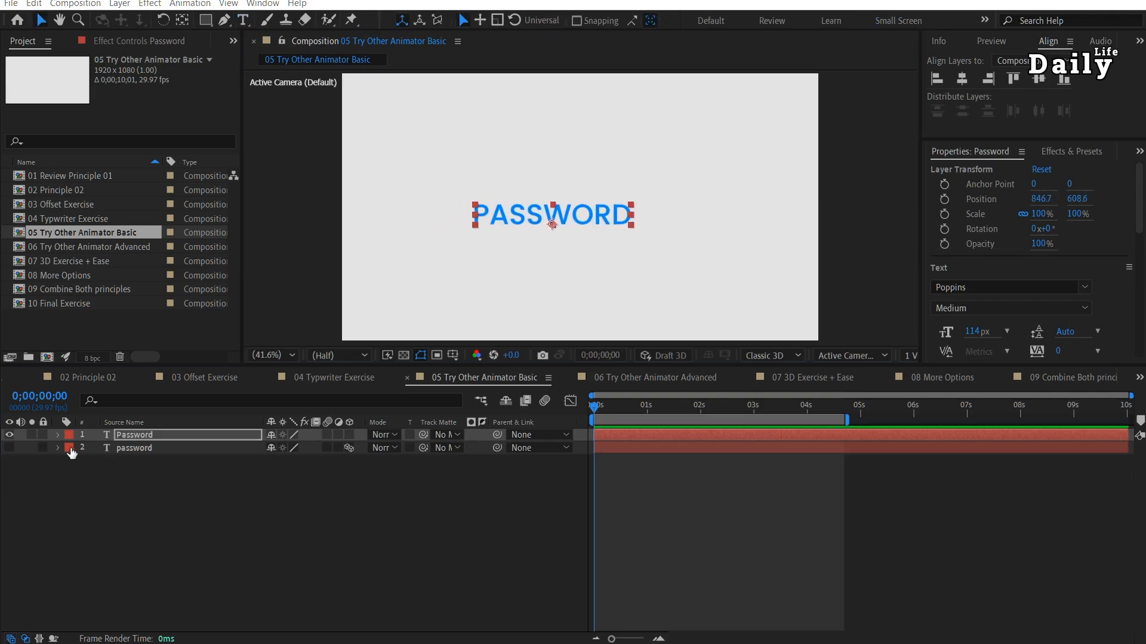
Add a Character Offset animator to the new Password text and set its Character Offset to 5.
left_click(57, 436)
left_click(358, 450)
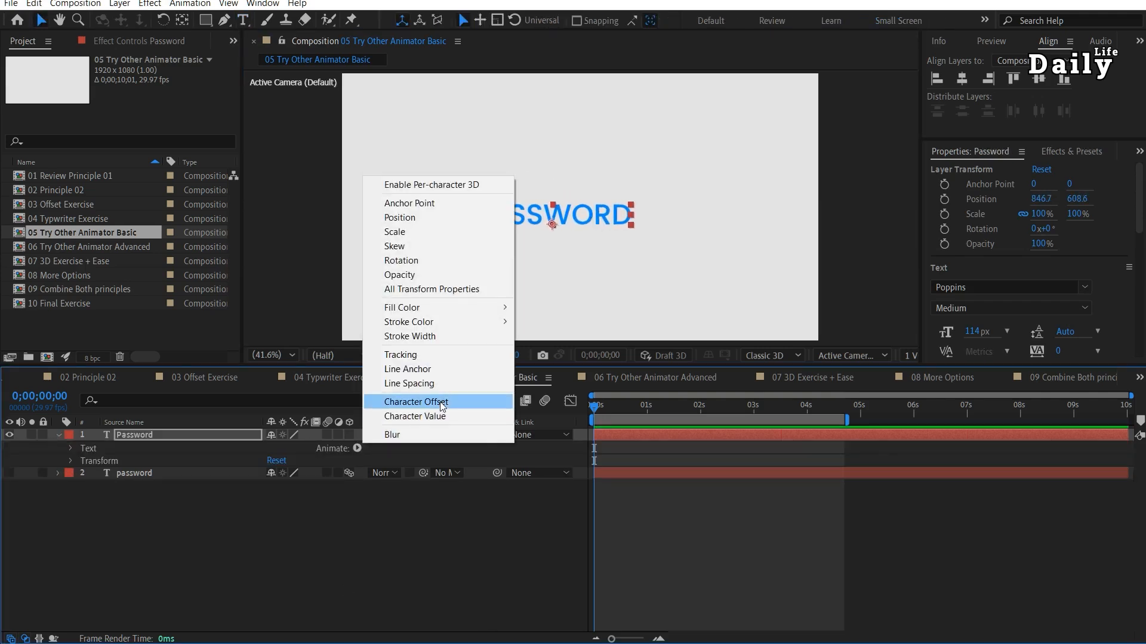
left_click(417, 400)
type("5")
key("Return")
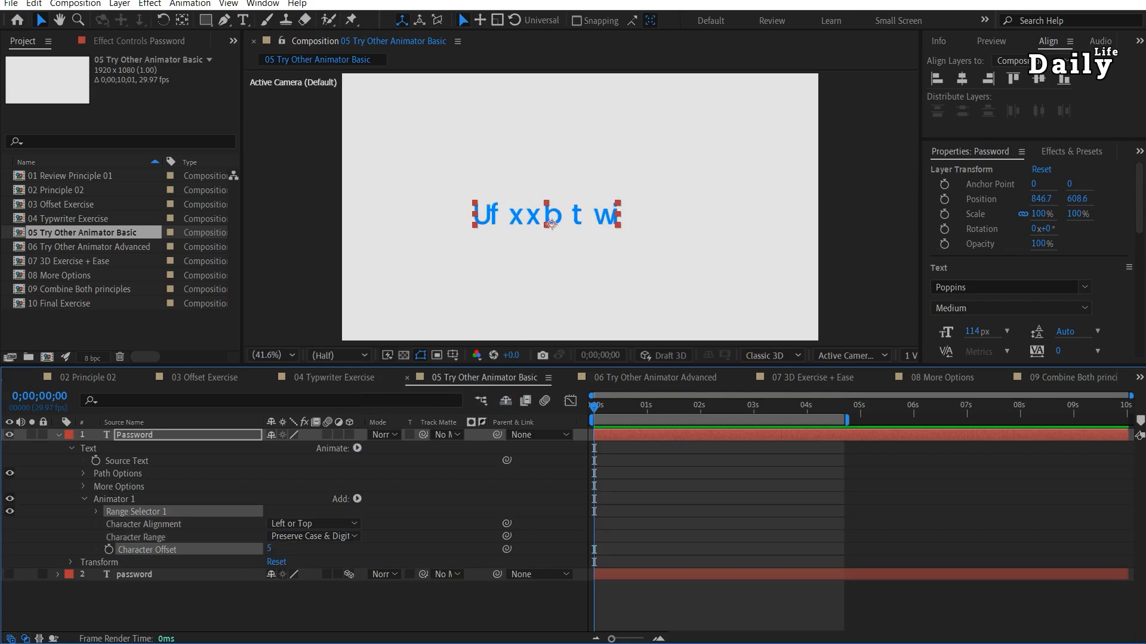
Keyframe the range selector's Start from 0% at the beginning to 100% at 4 seconds.
left_click(96, 512)
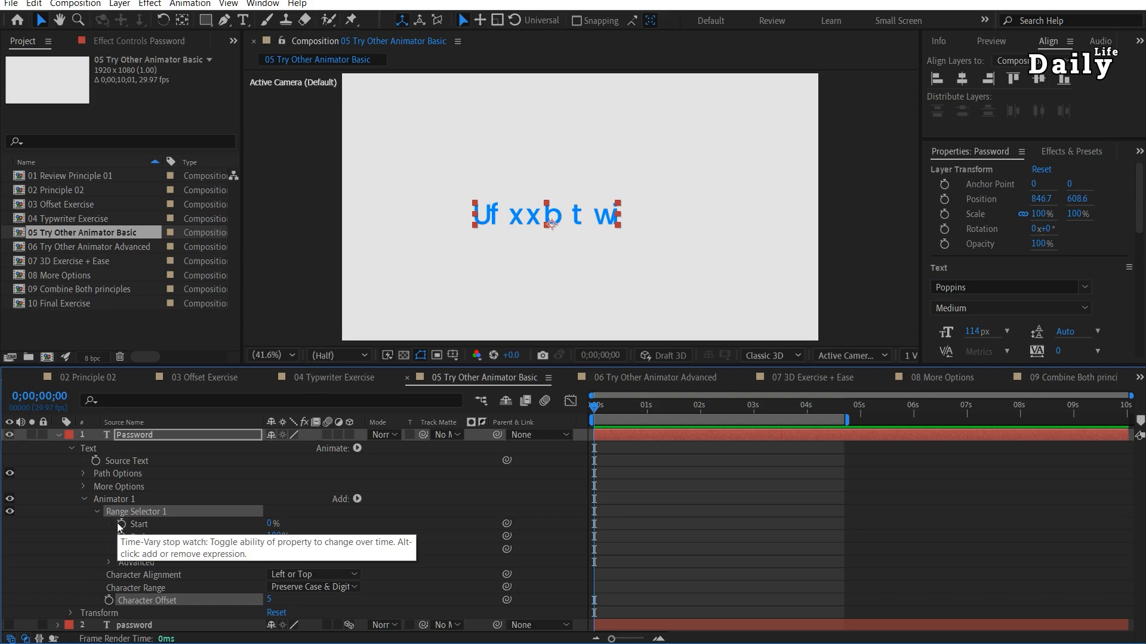
left_click(122, 524)
left_click_drag(596, 411, 806, 411)
left_click_drag(271, 524, 395, 544)
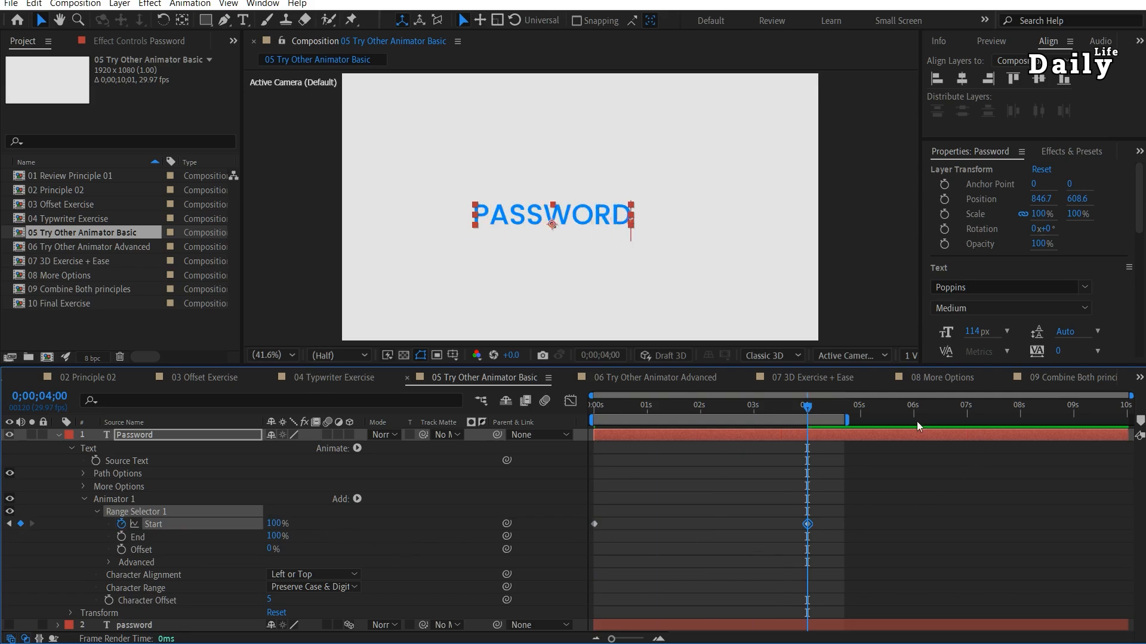
left_click_drag(802, 412, 594, 438)
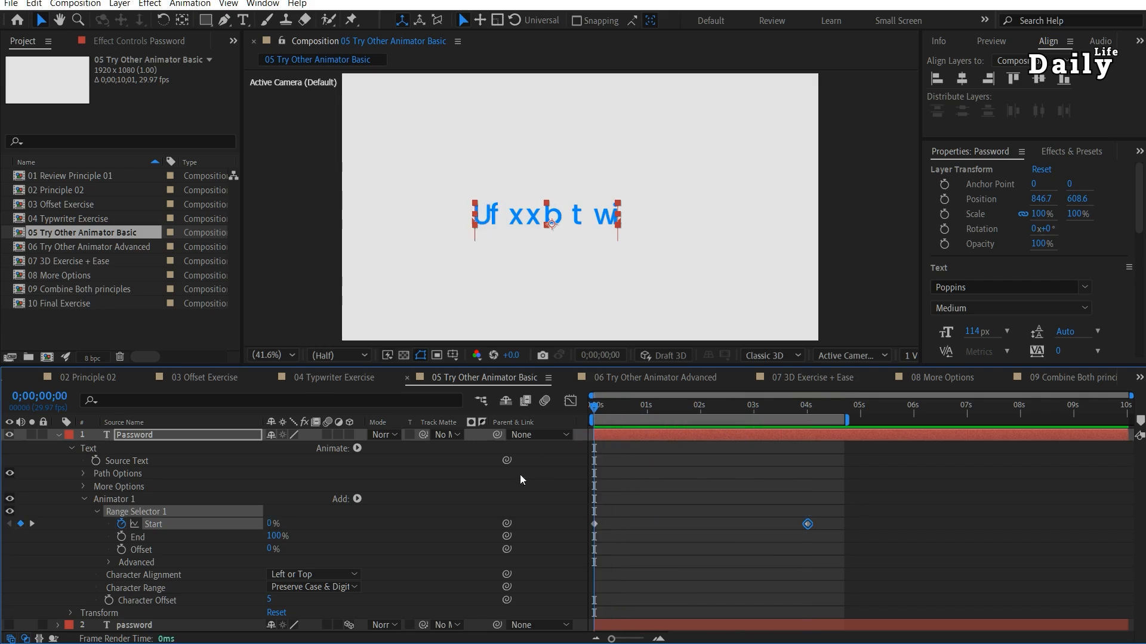
Add an Opacity property to the Character Offset animator, set it to 0%, and preview the animation.
left_click(357, 499)
mouse_move(389, 503)
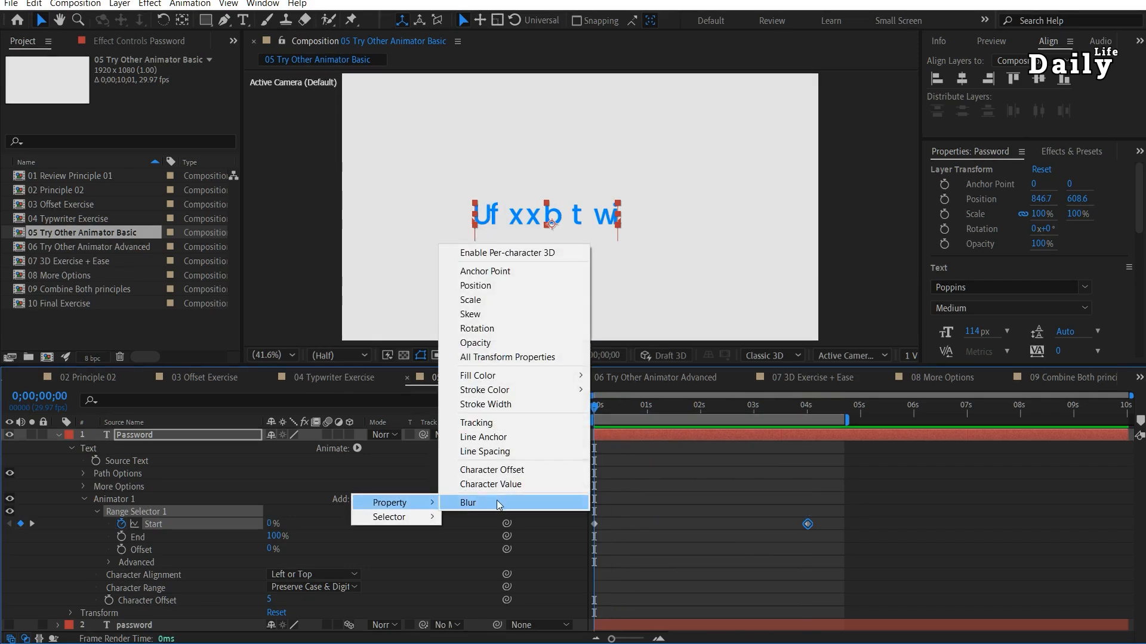
left_click(504, 343)
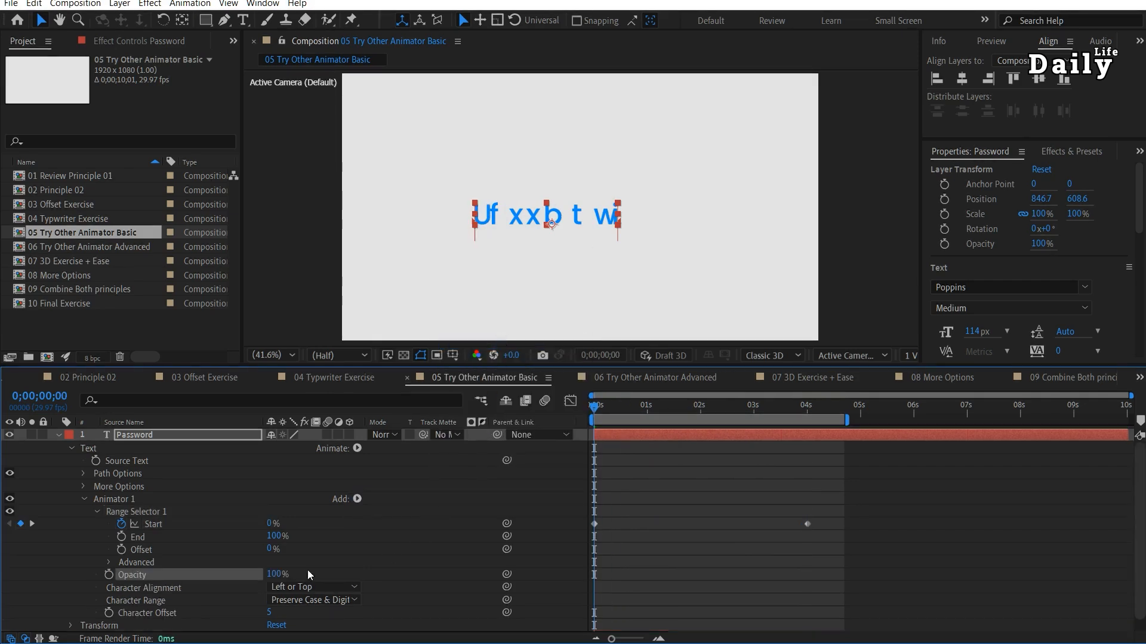
left_click_drag(273, 573, 178, 567)
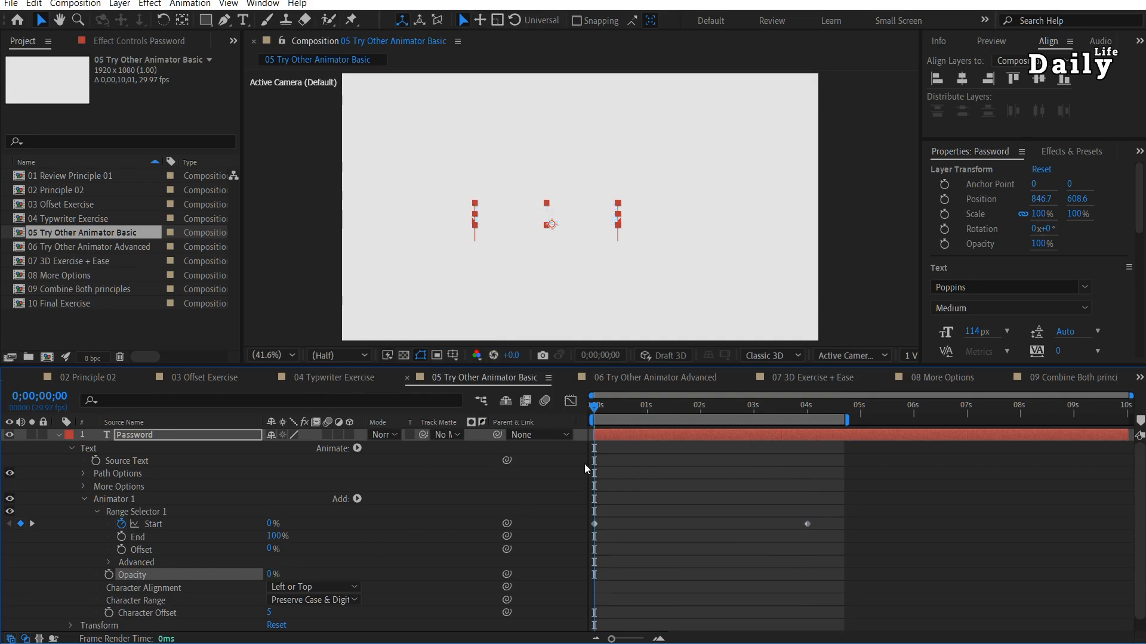
key("space")
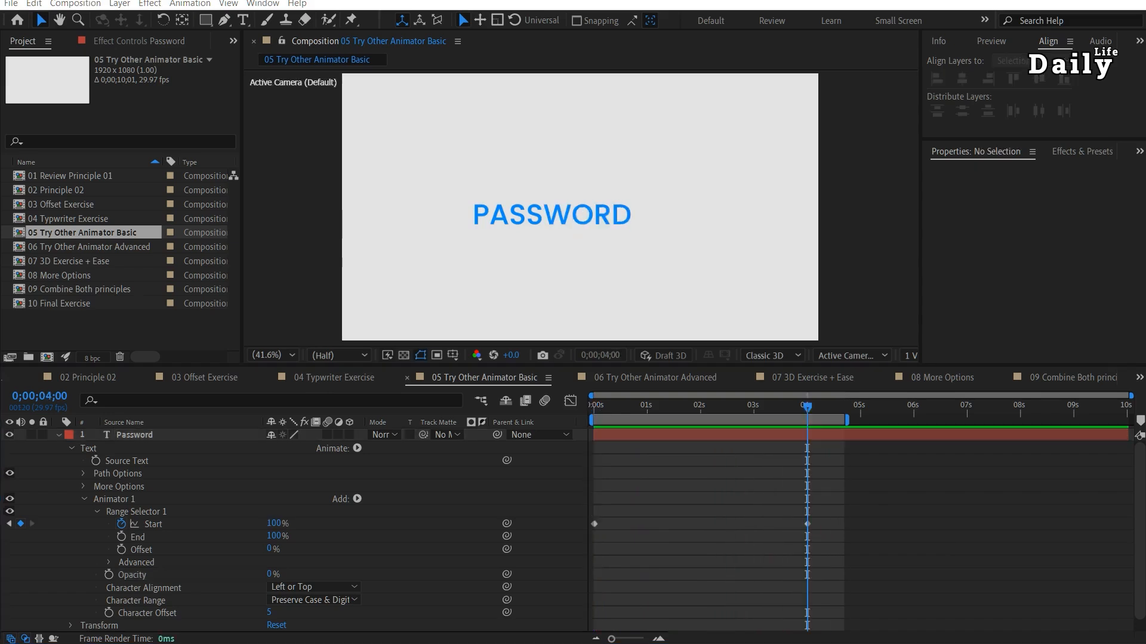
Open the 06 Try Other Animator Advanced composition and preview its password text animation from the start.
double_click(76, 249)
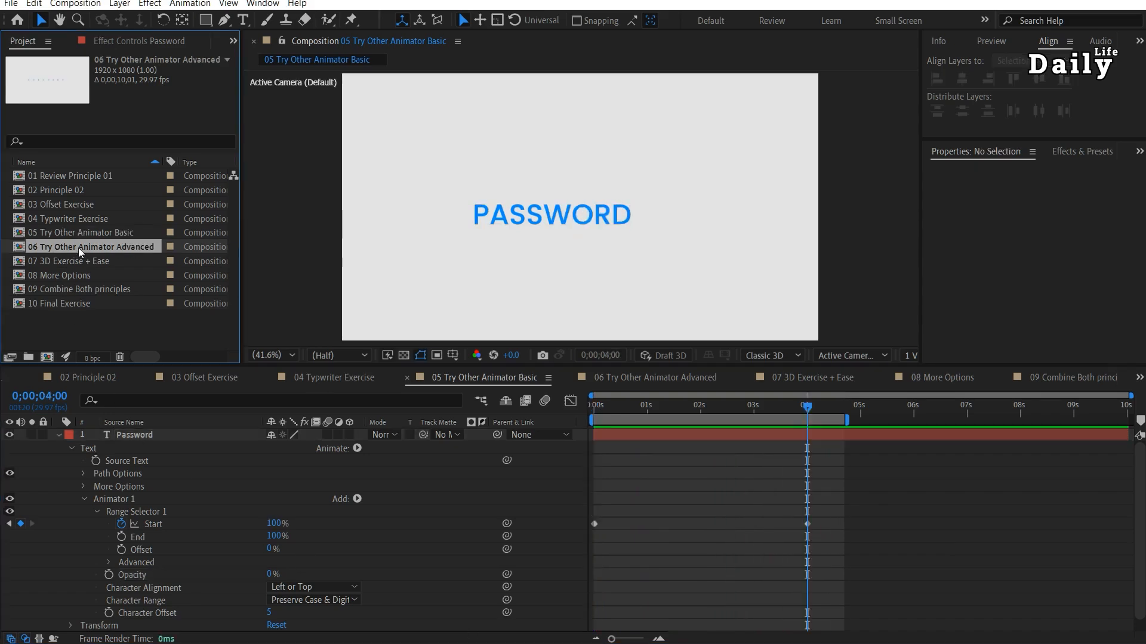
left_click_drag(644, 410, 525, 413)
key("space")
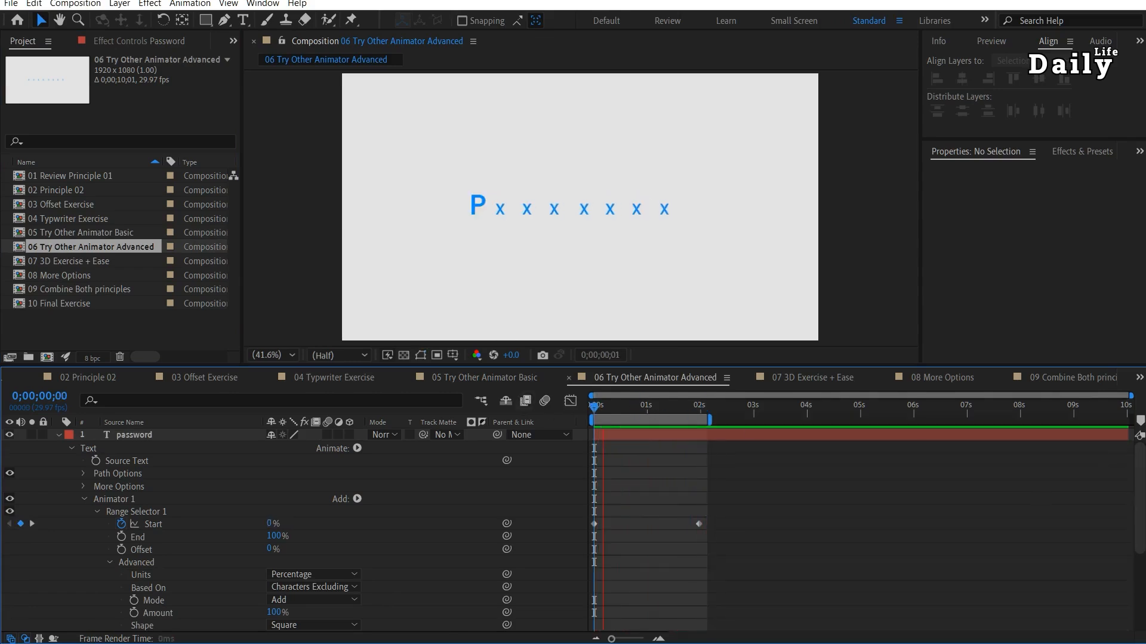
key("space")
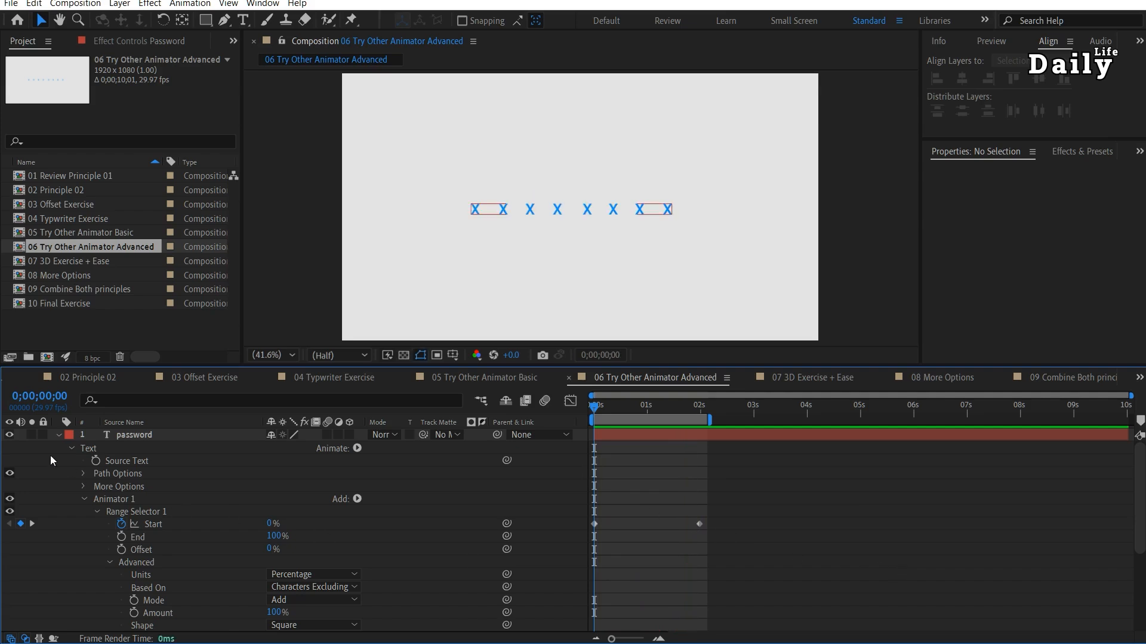
Hide the existing password layer and create a new "Password" text layer, placed near the composition centre at about 928.5, 570.1.
left_click(58, 434)
left_click(10, 435)
key("ctrl+t")
left_click(434, 205)
type("Password")
key("Escape")
key("v")
left_click_drag(474, 201, 613, 212)
left_click(57, 435)
Add a Character Value animator to the new Password text, try values such as 65 and 66, and set it to 88.
left_click(357, 449)
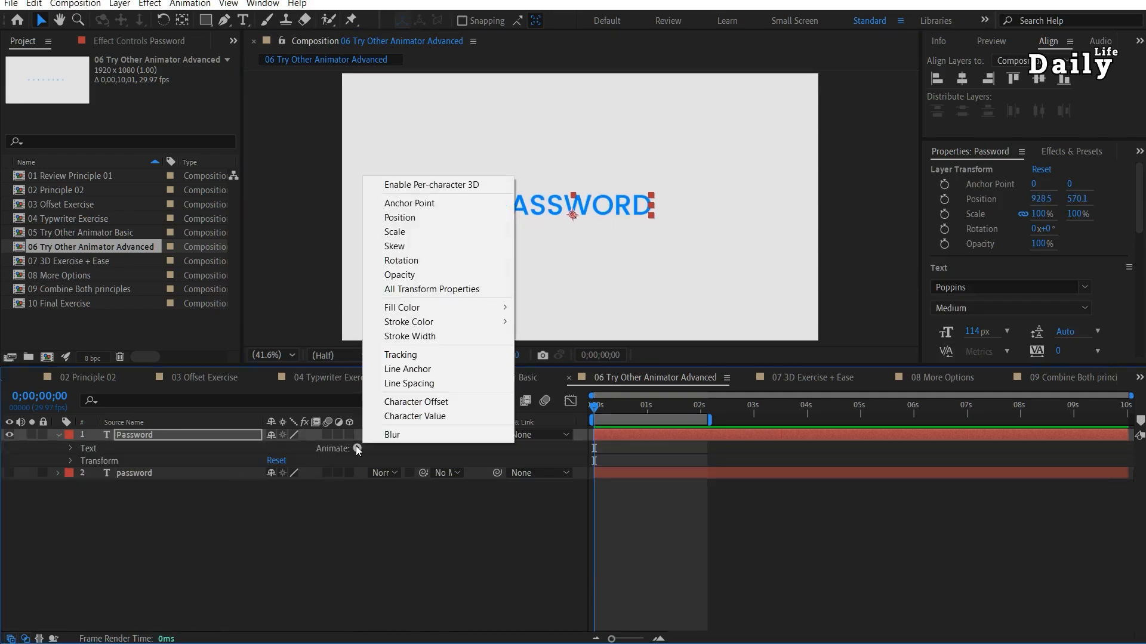
left_click(426, 416)
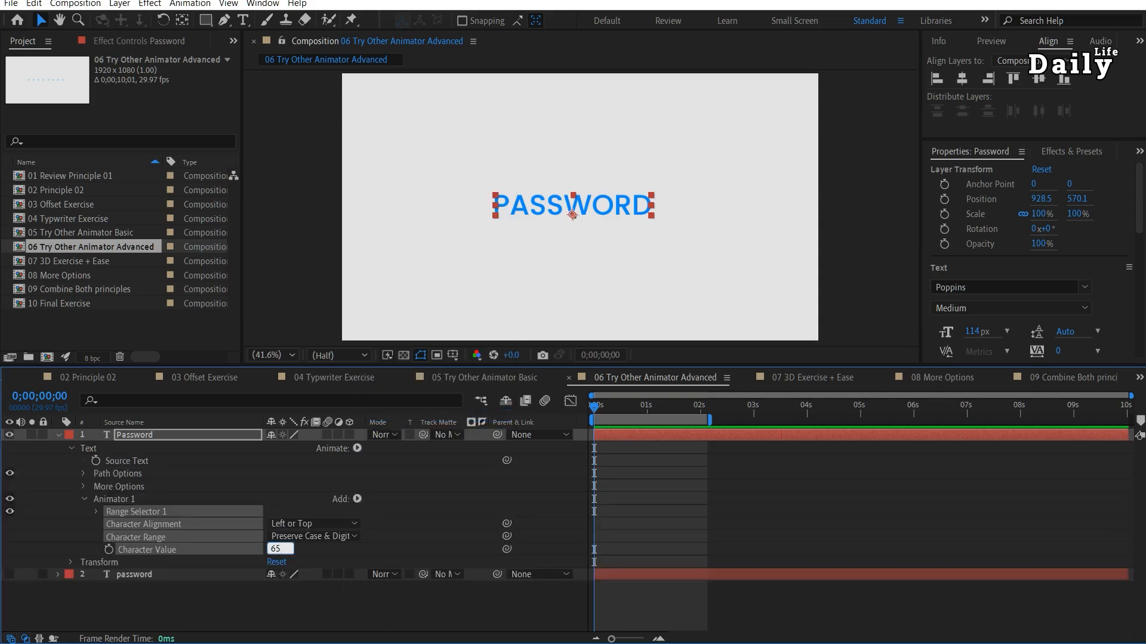
key("Return")
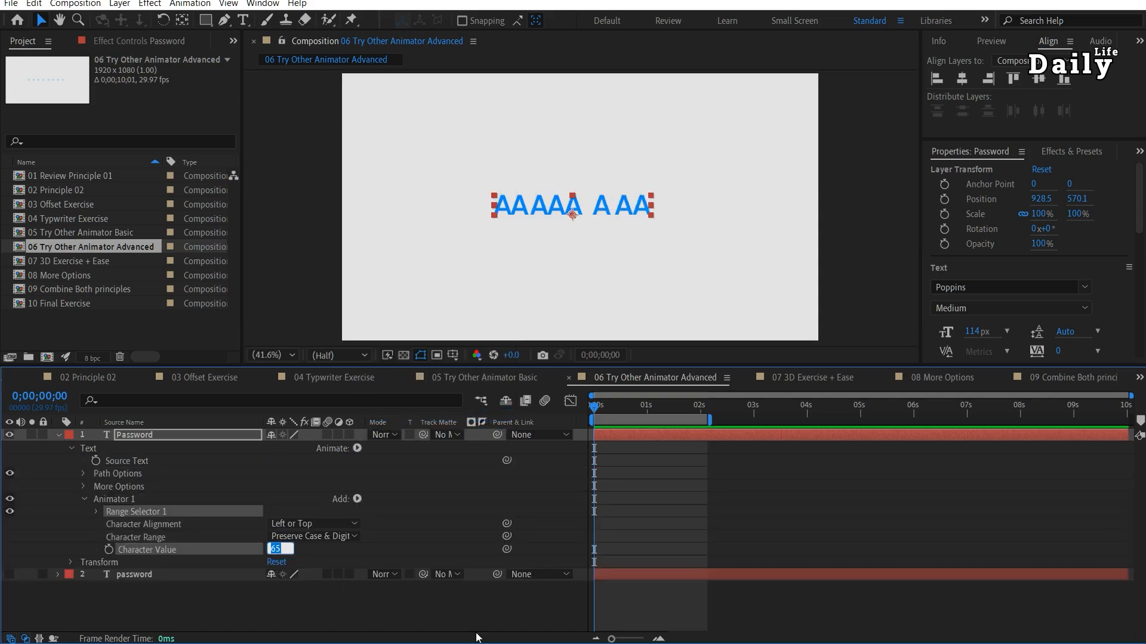
type("66")
key("Return")
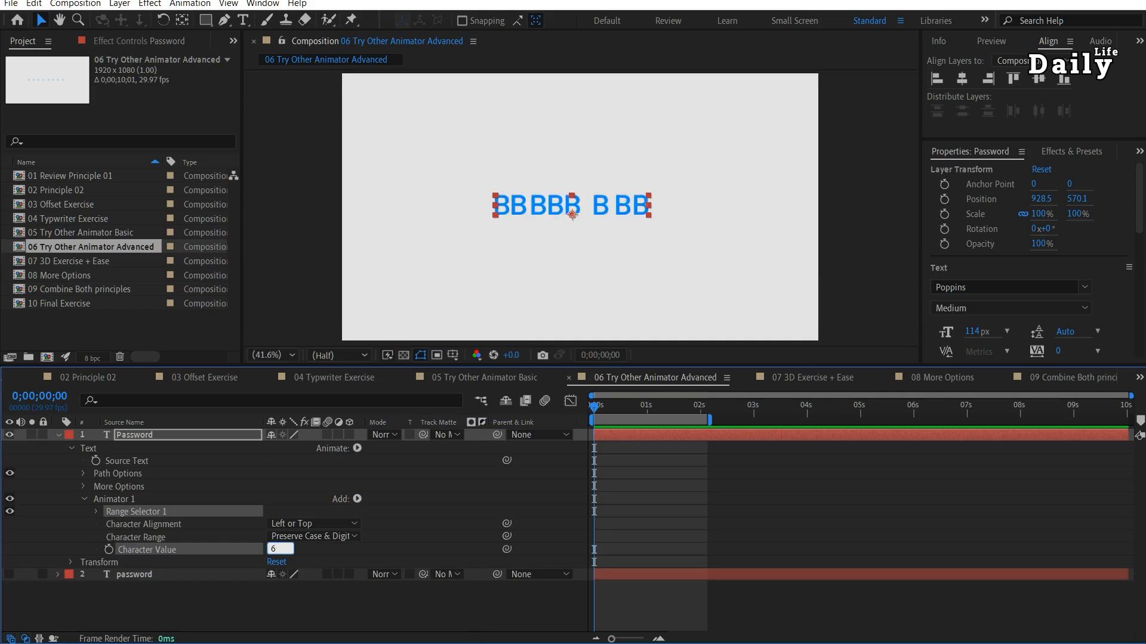
key("Return")
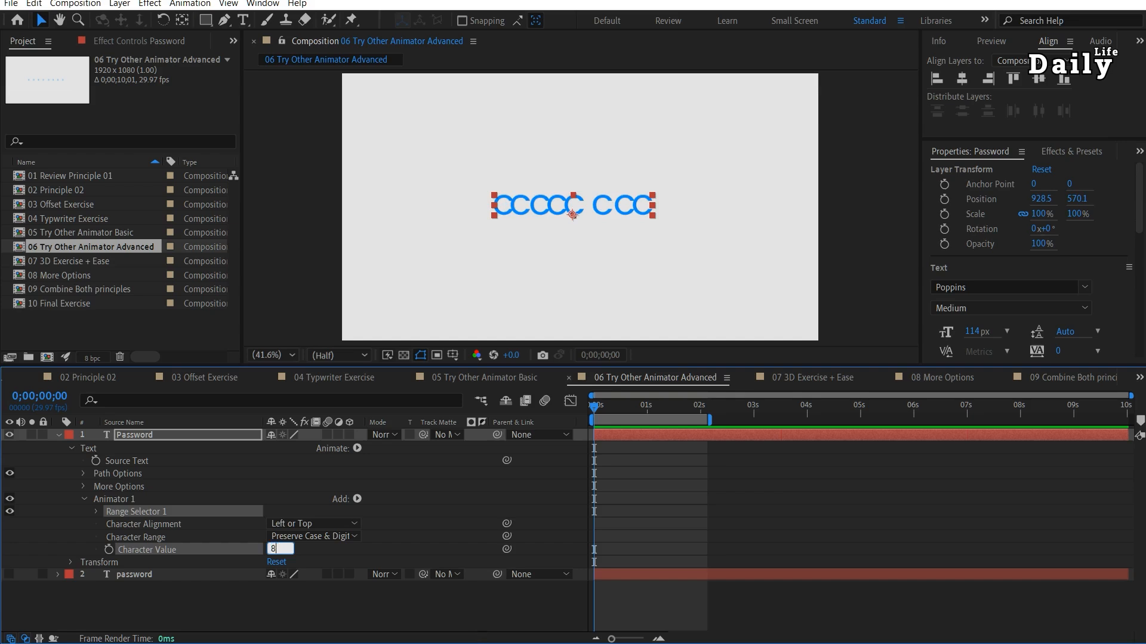
type("88")
key("Return")
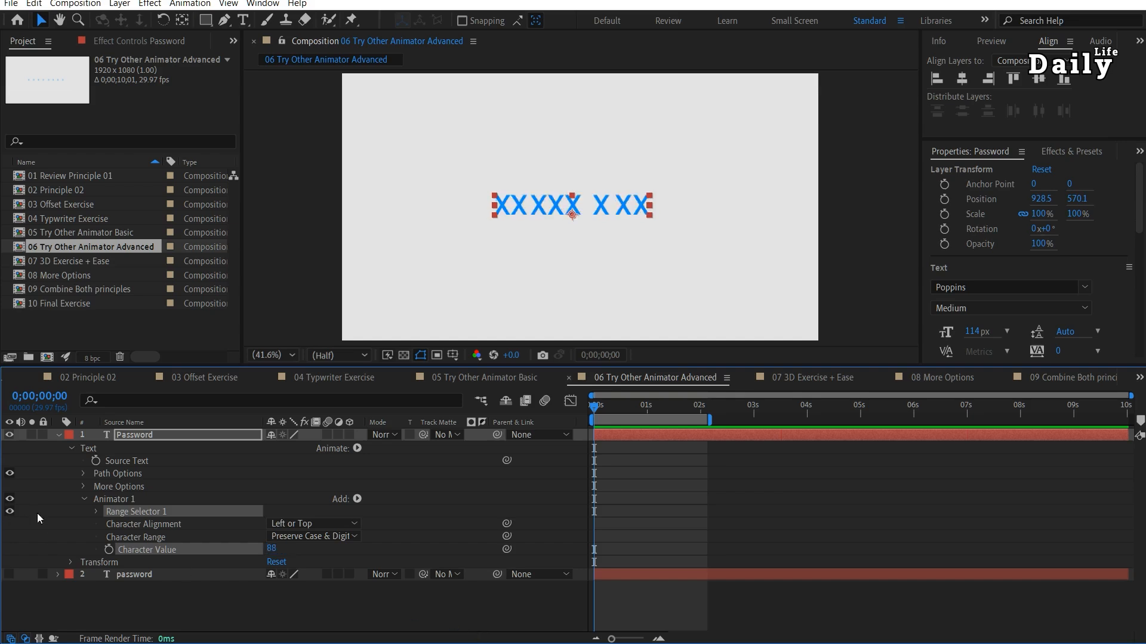
Keyframe the range selector's Start from 0% at the beginning to 100% at 2 seconds, and preview the Character Value animation.
left_click(96, 512)
left_click(121, 523)
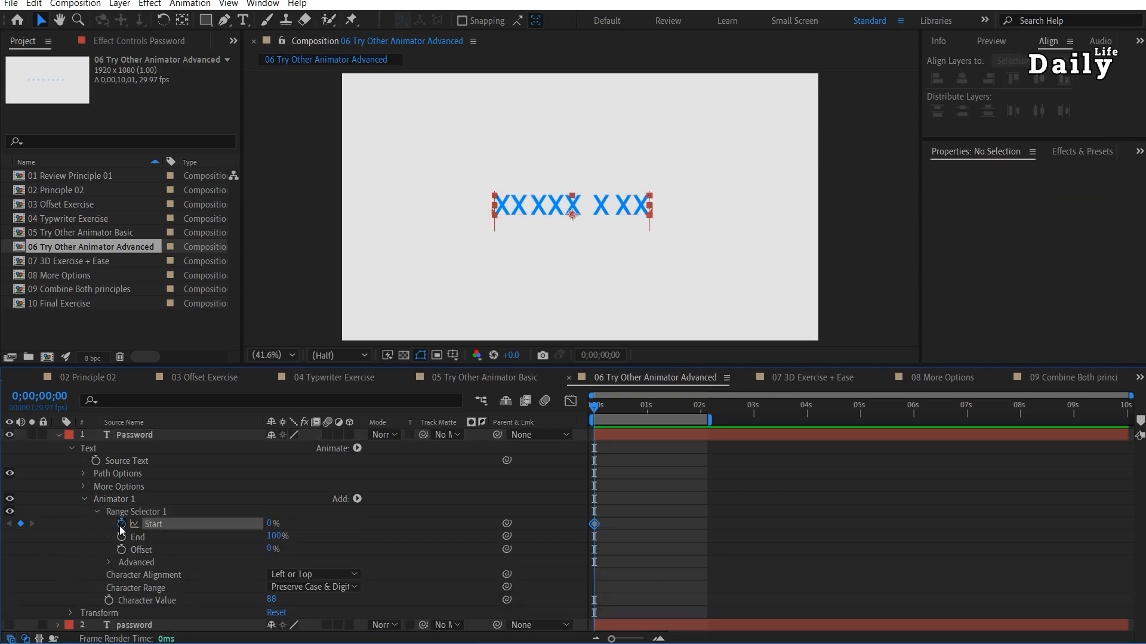
left_click_drag(609, 414, 700, 412)
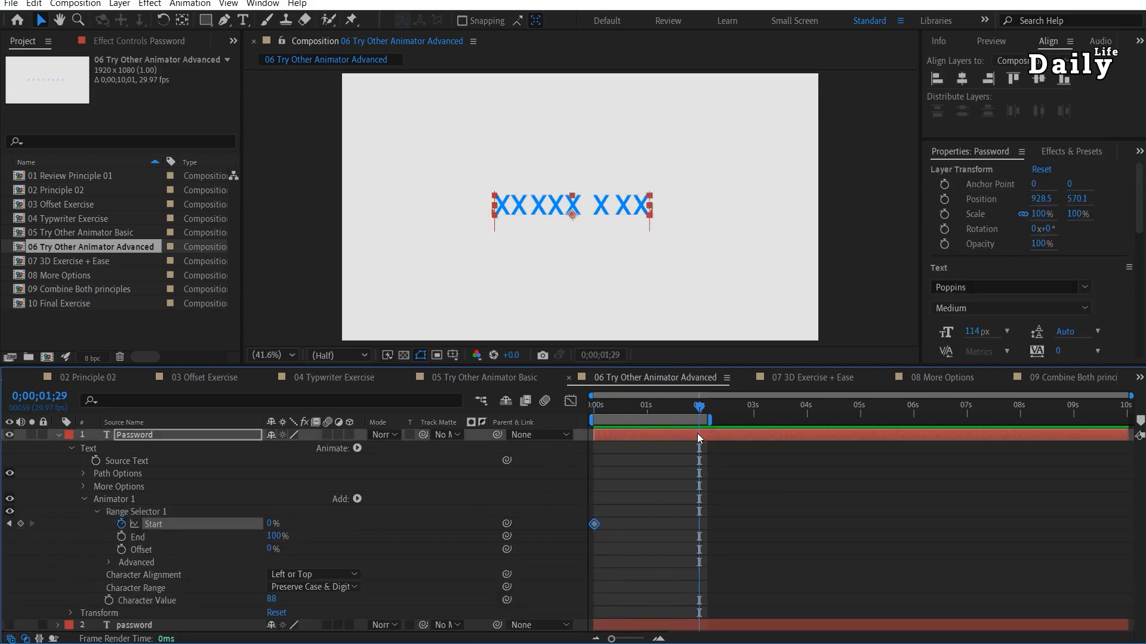
left_click_drag(272, 525, 358, 526)
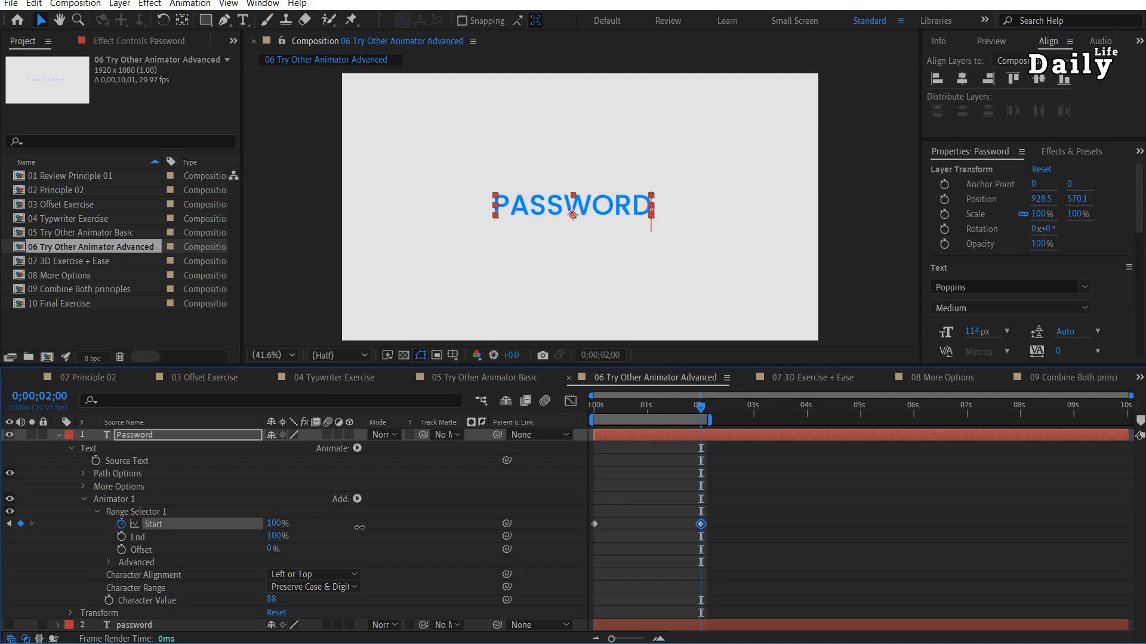
key("Home")
key("space")
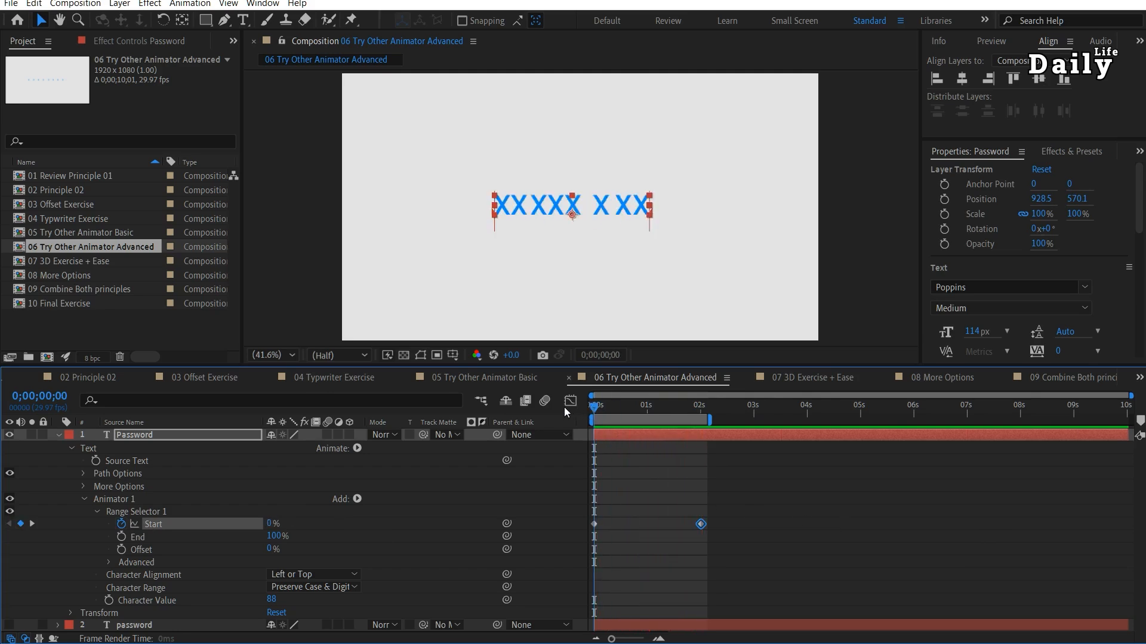
Set the range selector's Smoothness to 0% in its Advanced options and replay the animation.
left_click(105, 561)
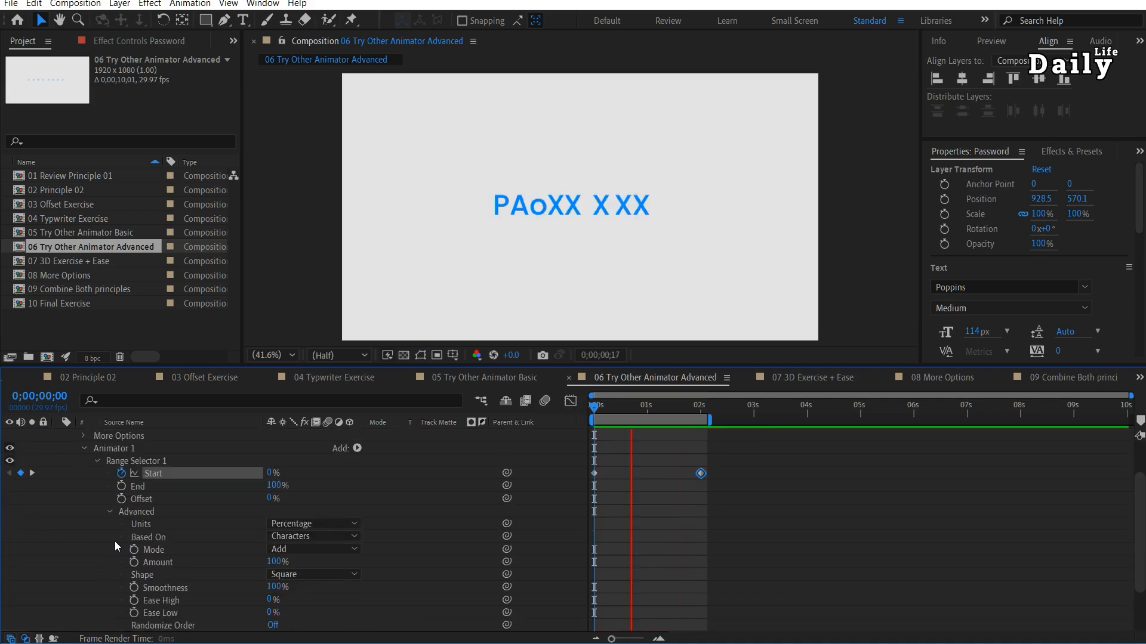
left_click(276, 586)
type("0")
key("Return")
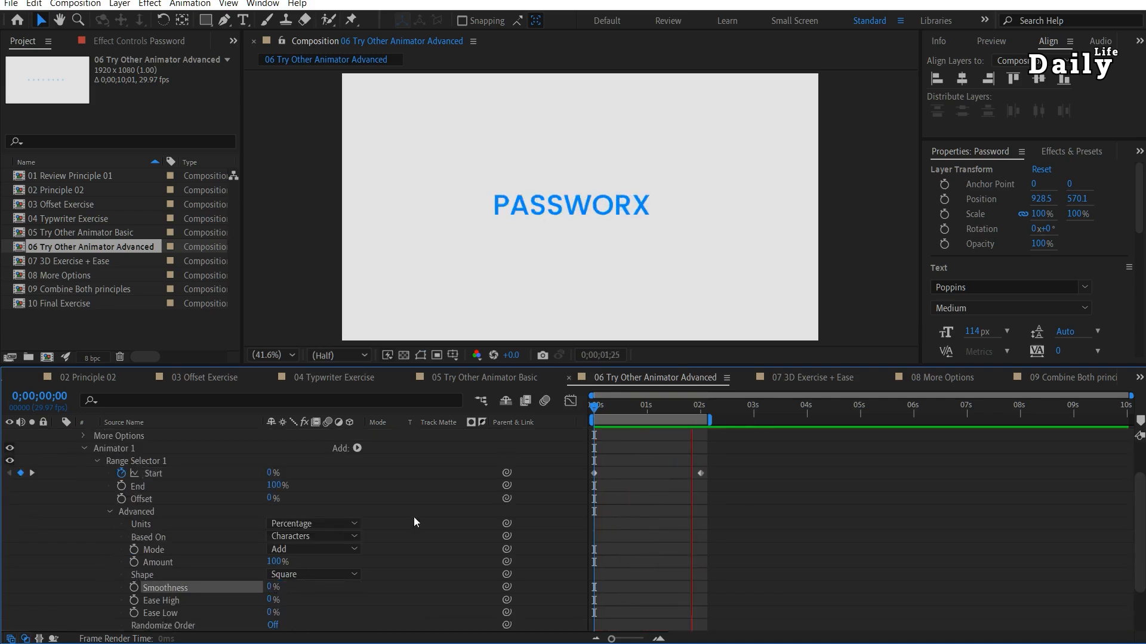
key("space")
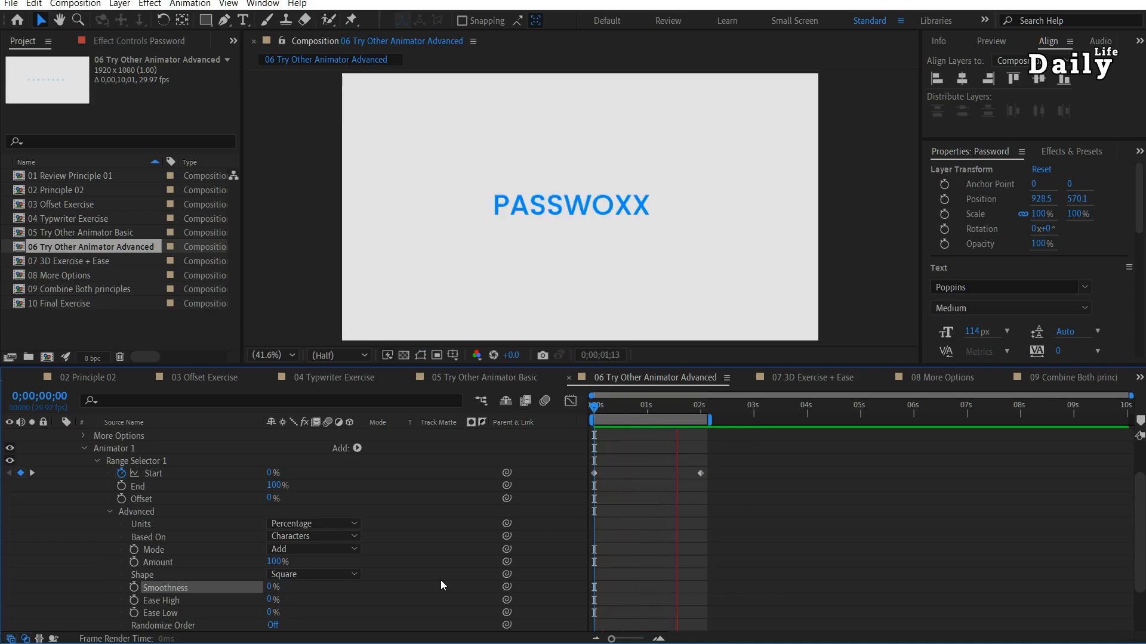
Add a Tracking property to the Character Value animator and set its Tracking Amount to 35.
left_click(356, 449)
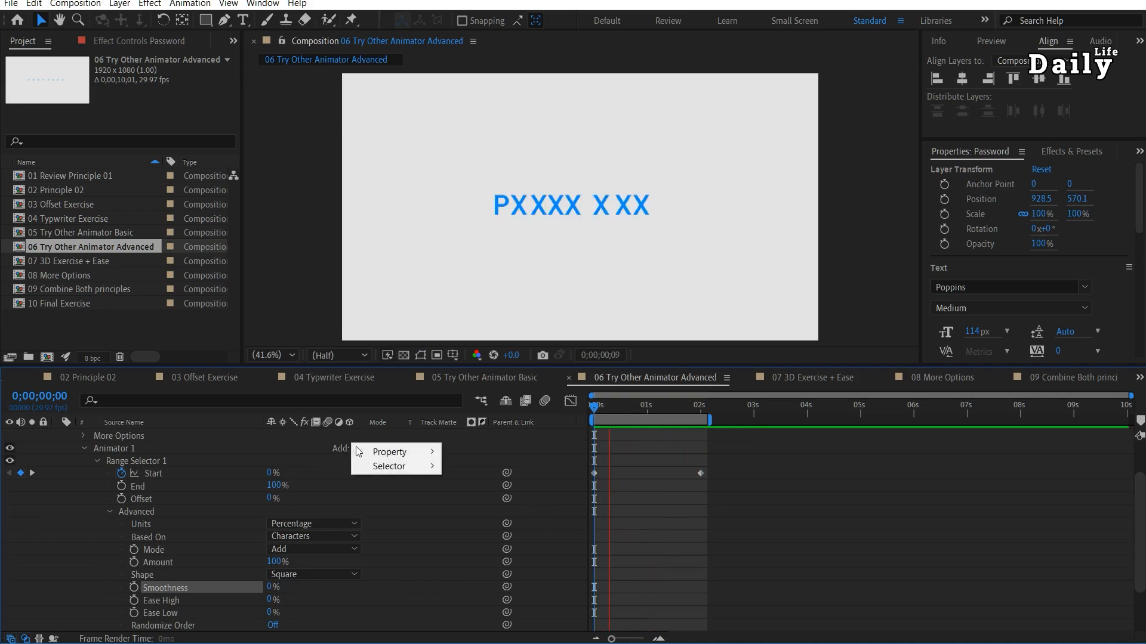
mouse_move(382, 452)
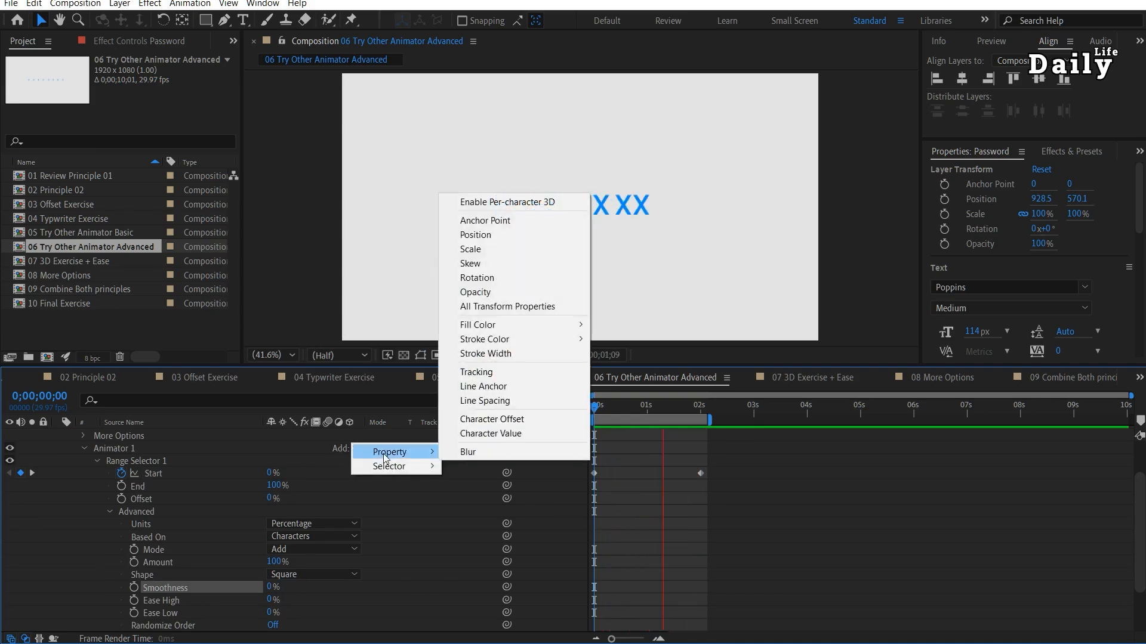
left_click(490, 374)
left_click(272, 626)
type("35")
key("Return")
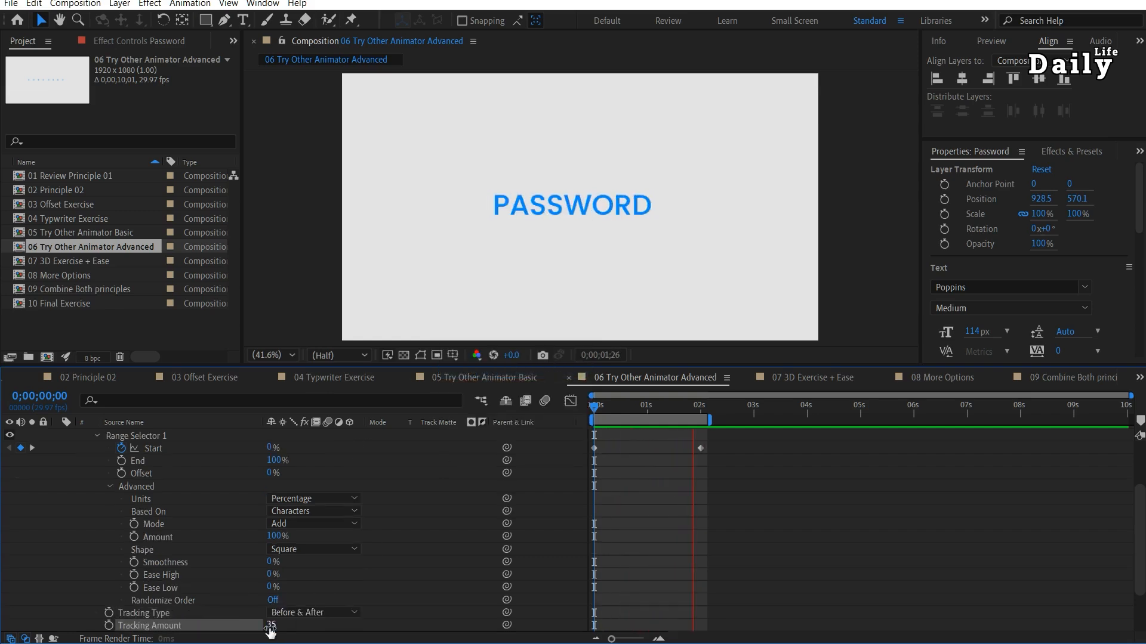
Add a Scale property to the same animator and set it to 55%.
scroll(353, 467, "up", 1)
left_click(356, 463)
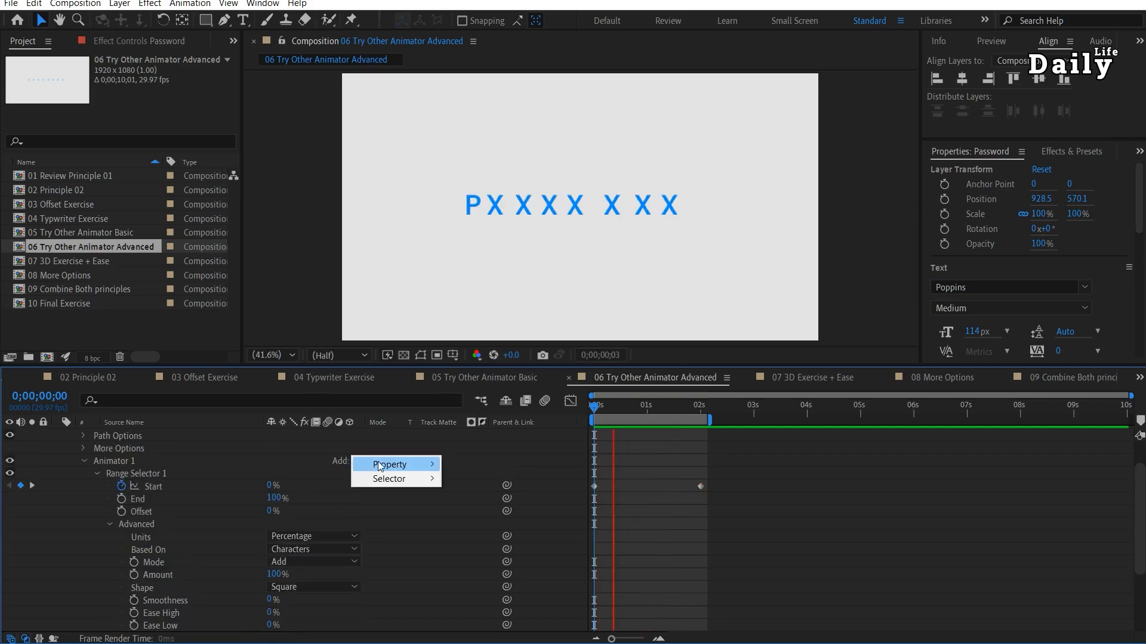
mouse_move(391, 464)
left_click(470, 262)
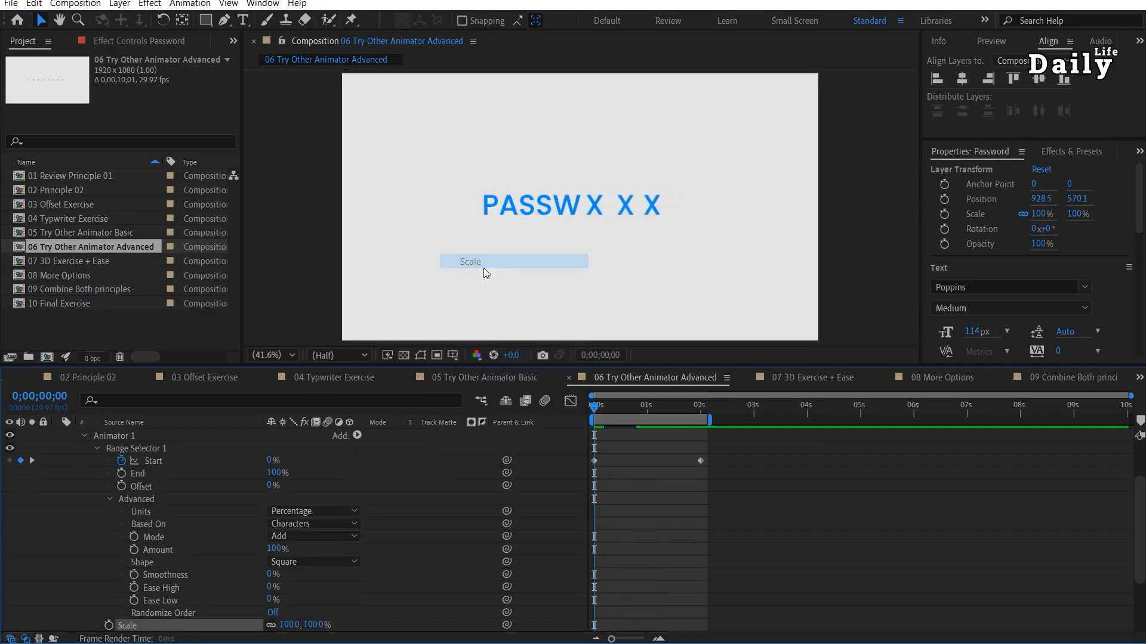
left_click(289, 624)
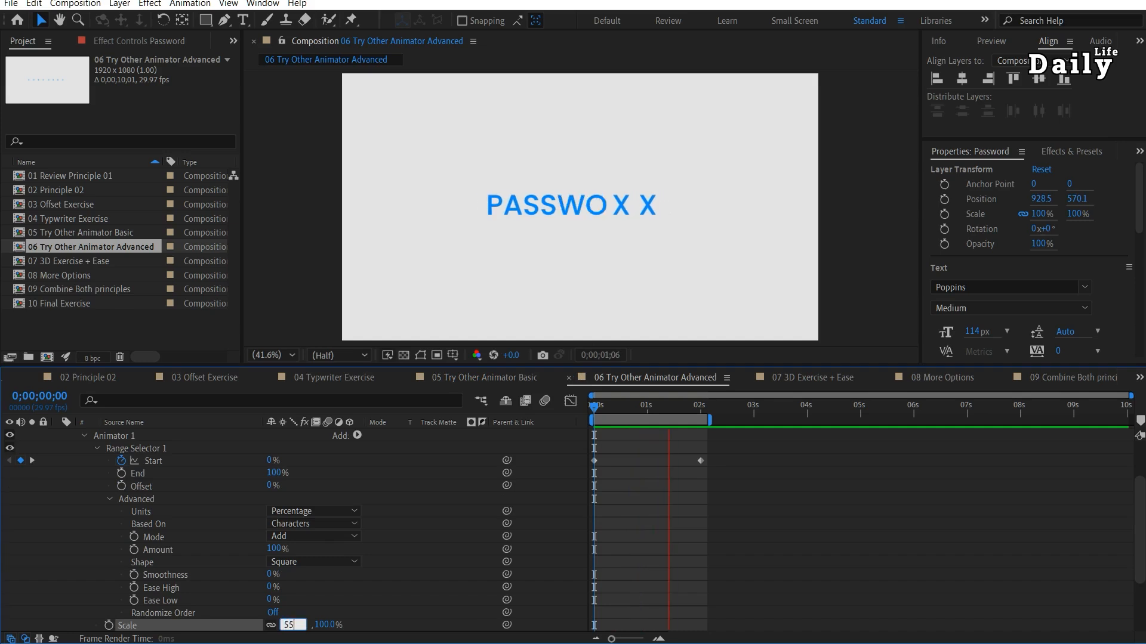
key("Return")
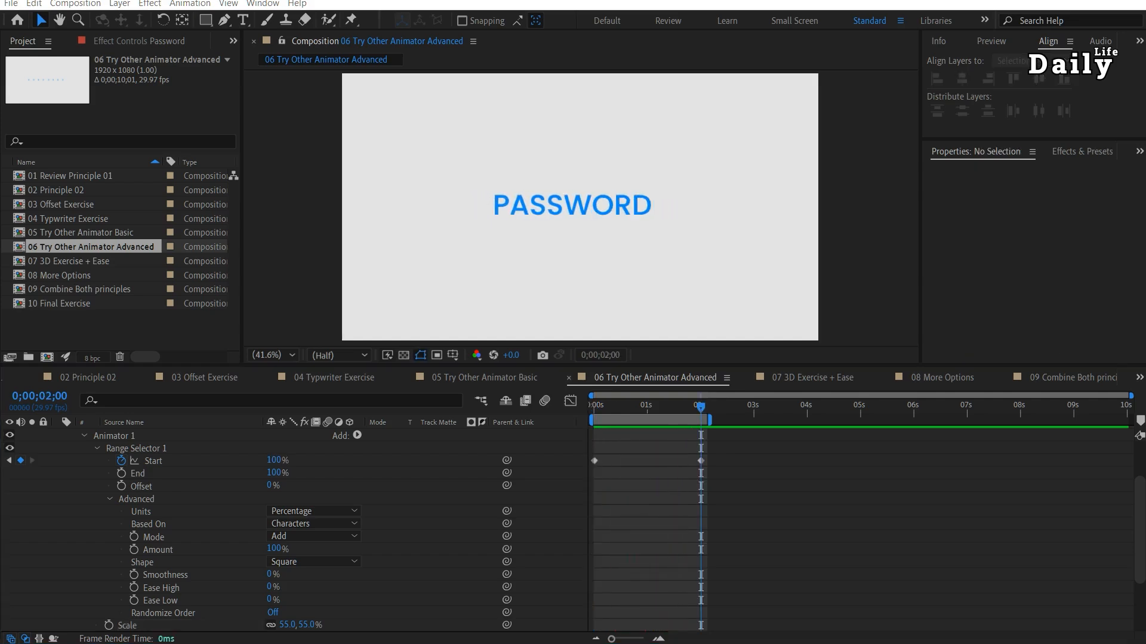
Open the 07 3D Exercise + Ease composition, preview its finished text animation, and collapse the existing text layer.
double_click(91, 264)
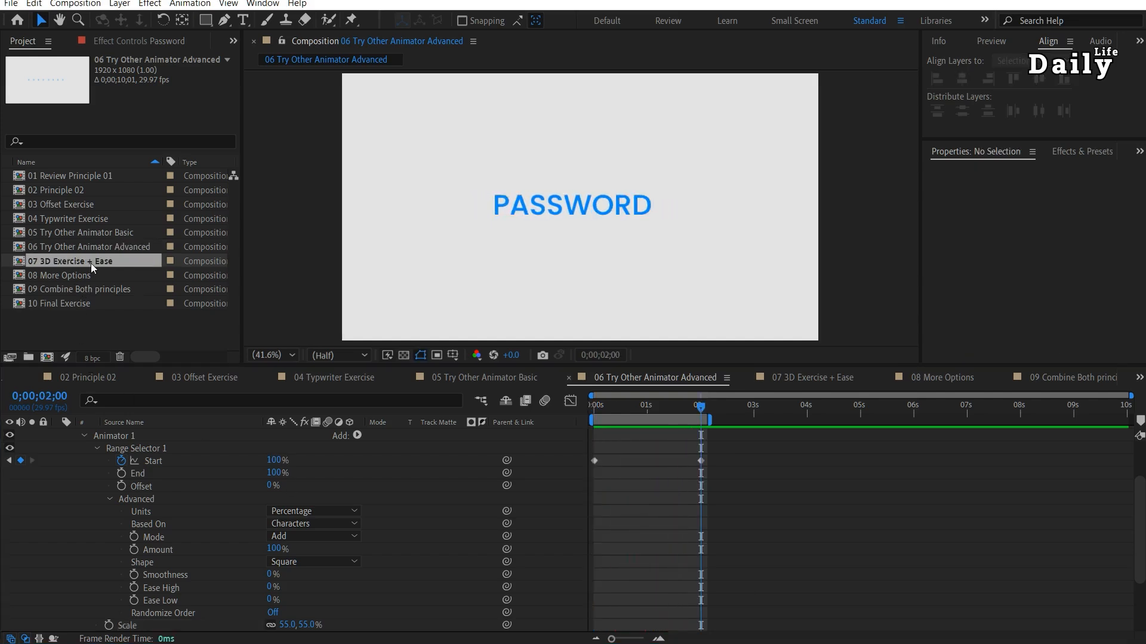
left_click_drag(628, 405, 921, 427)
key("space")
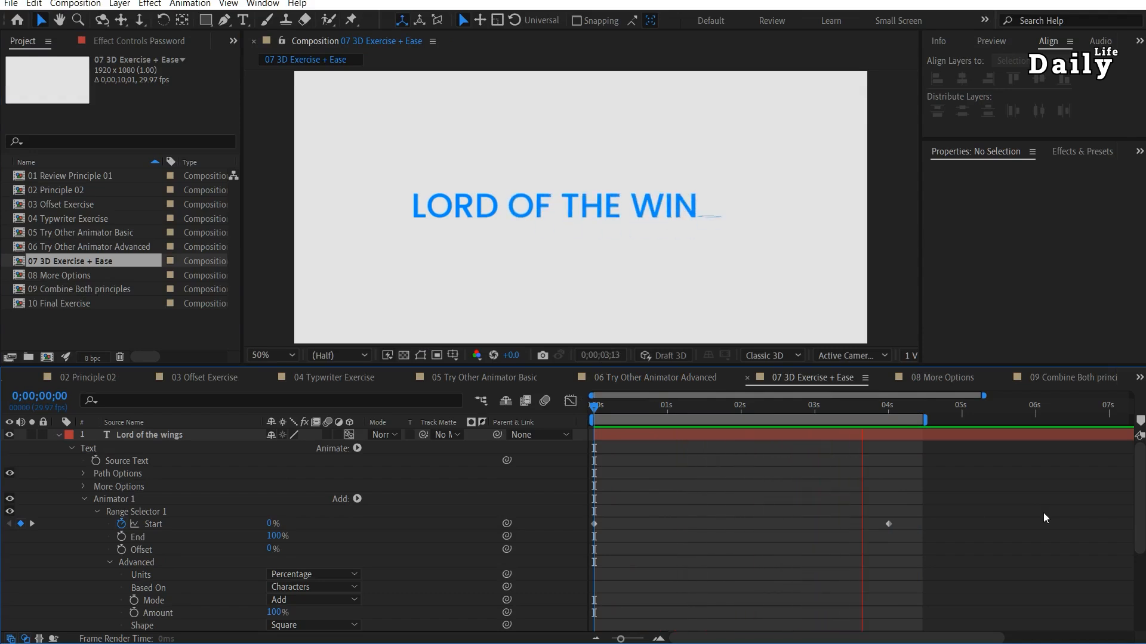
key("space")
left_click(59, 437)
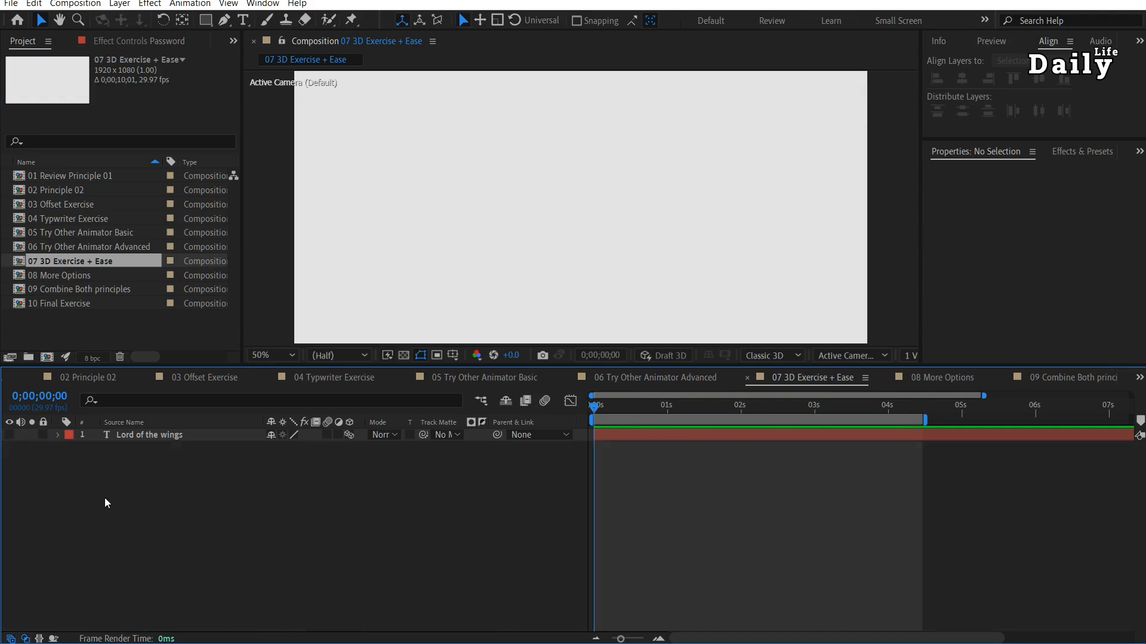
Create a new text layer reading "Lord of the wings" and move it to the middle of the composition.
key("ctrl+t")
left_click(424, 208)
type("Lord of the wings")
key("Escape")
key("v")
left_click_drag(661, 227, 706, 216)
Add a Rotation text animator to the new layer and enable per-character 3D for it.
left_click(59, 436)
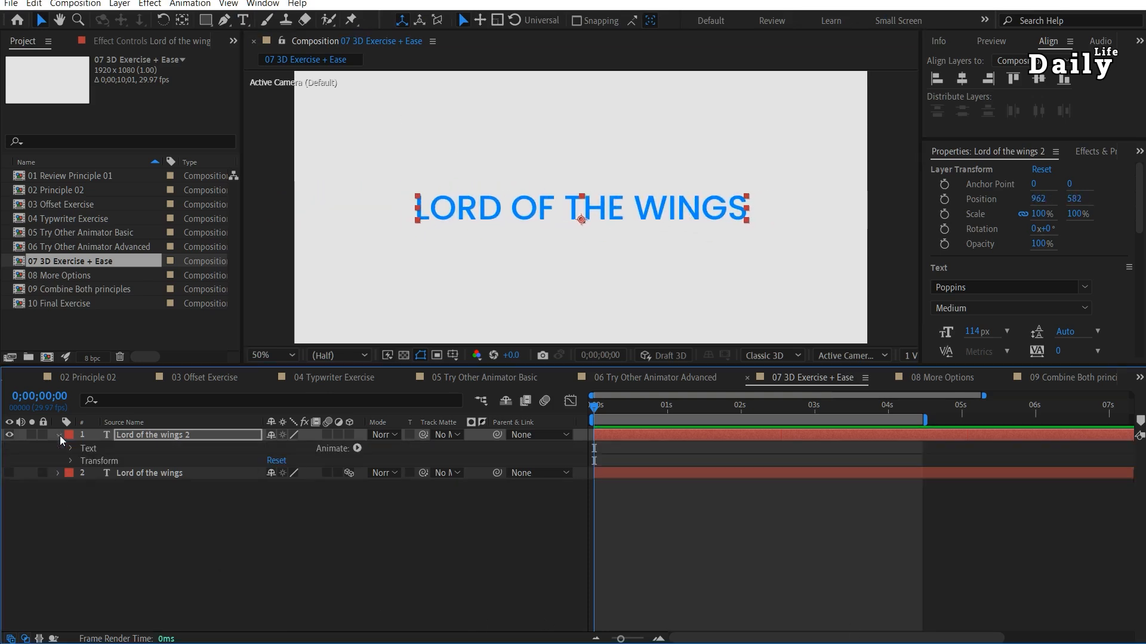
left_click(357, 449)
left_click(408, 262)
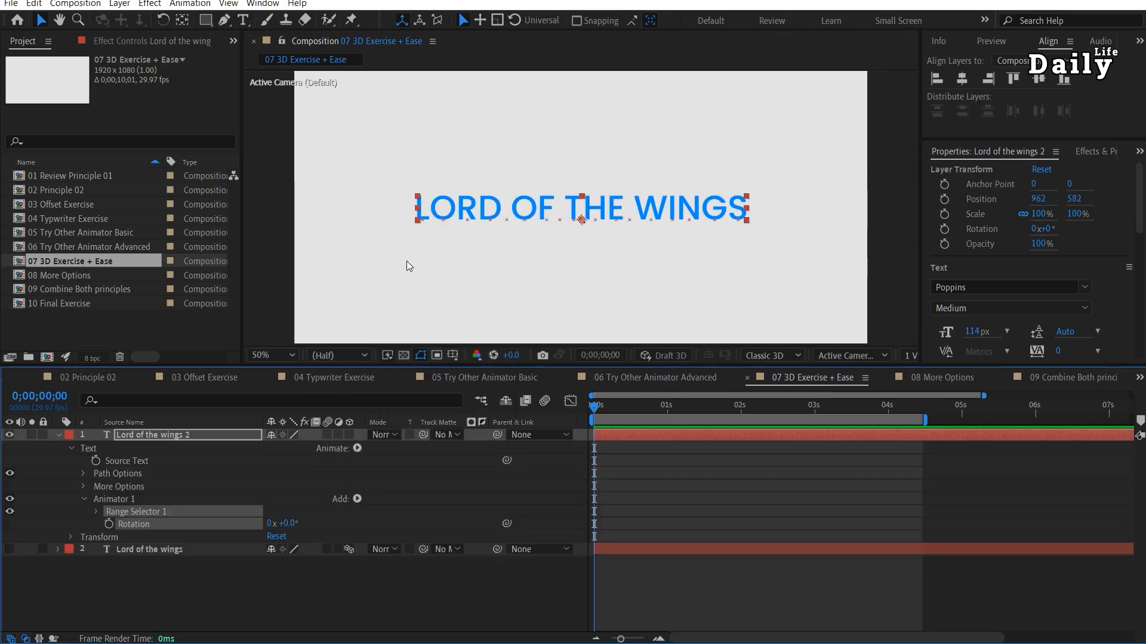
left_click(356, 499)
mouse_move(385, 505)
left_click(487, 251)
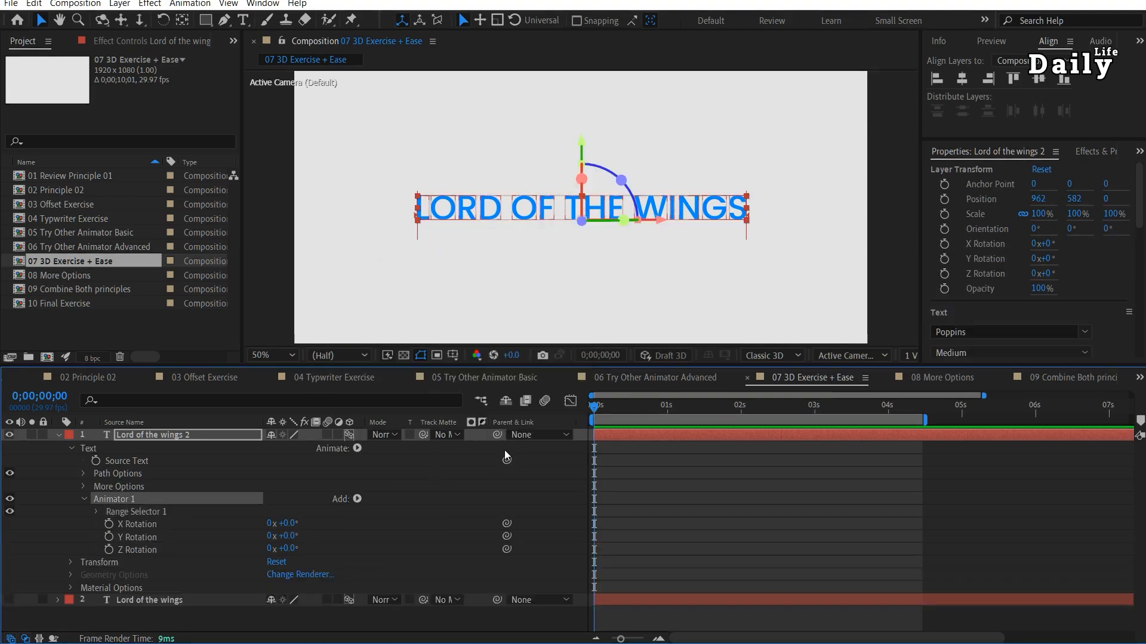
Try out the animator's rotation axes, resetting Y Rotation to 0° and setting X Rotation to -180°.
left_click_drag(285, 523, 284, 556)
key("ctrl+z")
left_click(281, 535)
type("0")
key("Return")
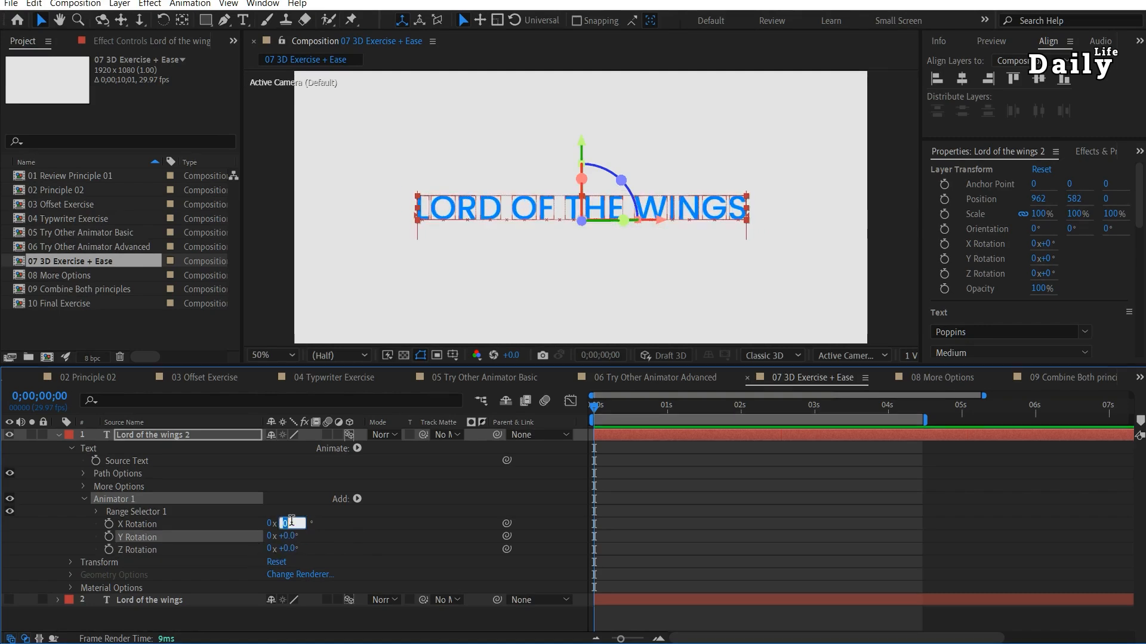
type("-180")
key("Return")
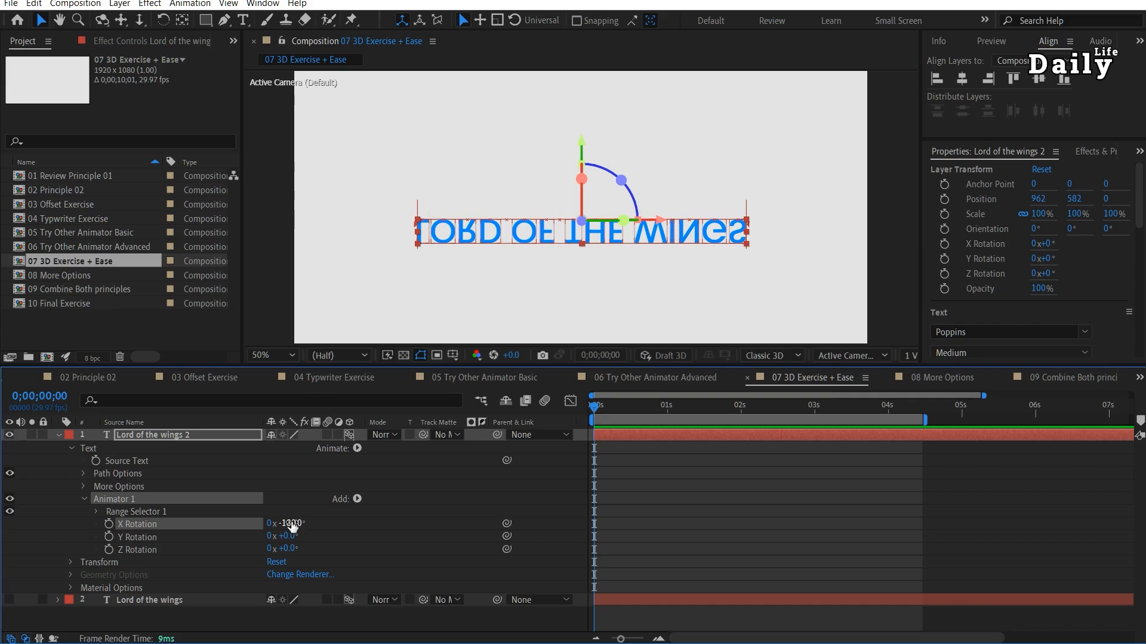
Keyframe the range selector's Start from 0% at the beginning to 100% at 4 seconds, and preview the flip animation.
left_click(97, 512)
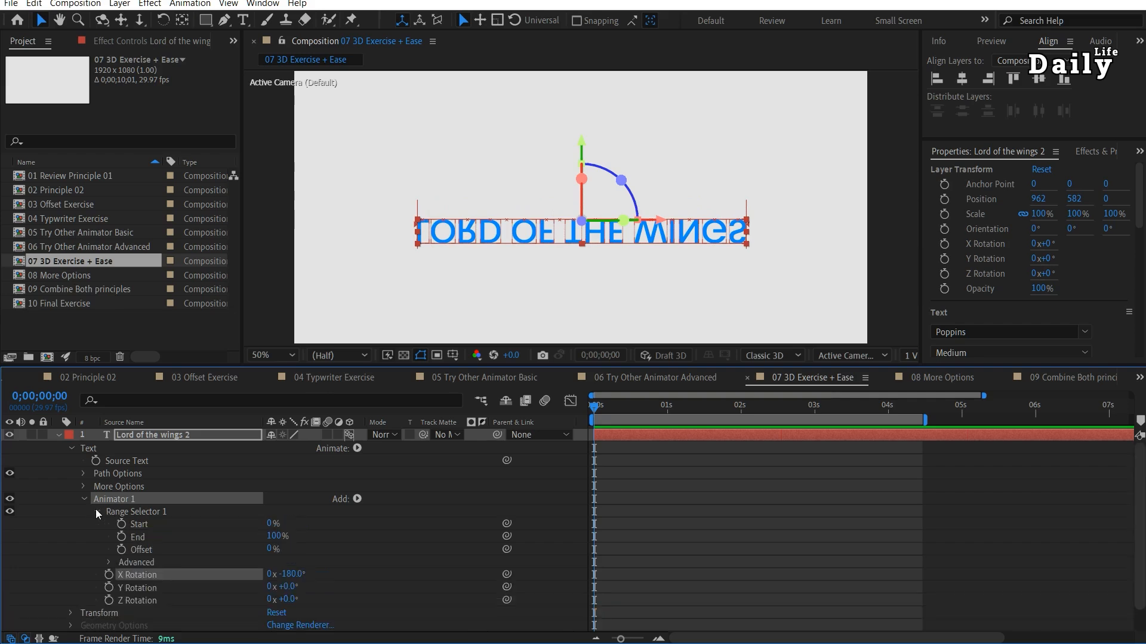
left_click(121, 524)
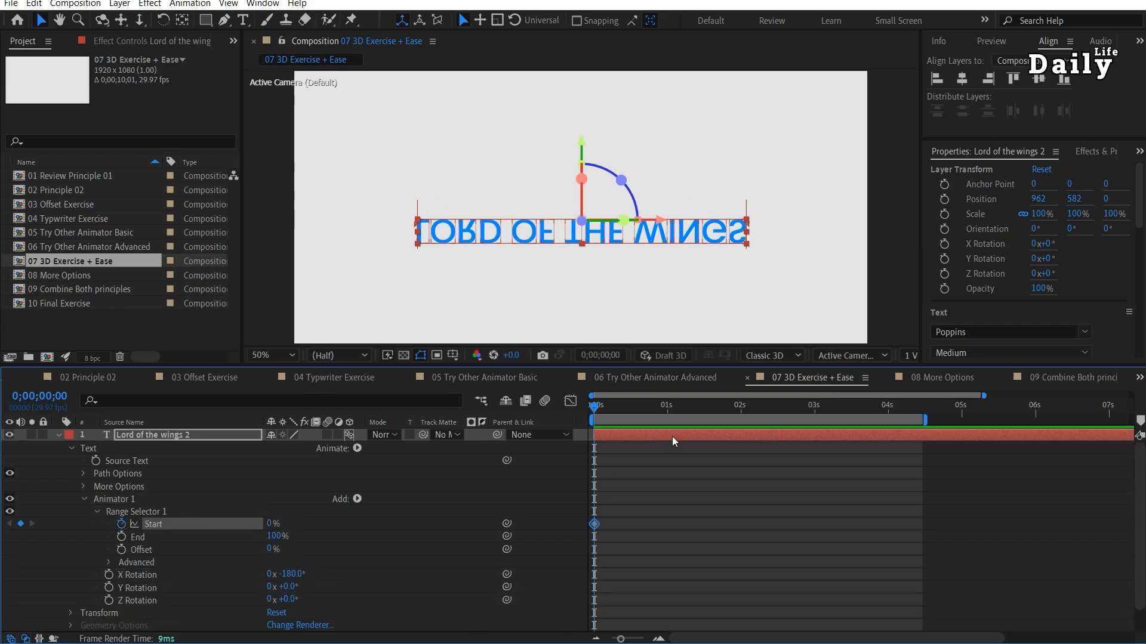
left_click_drag(681, 420, 888, 434)
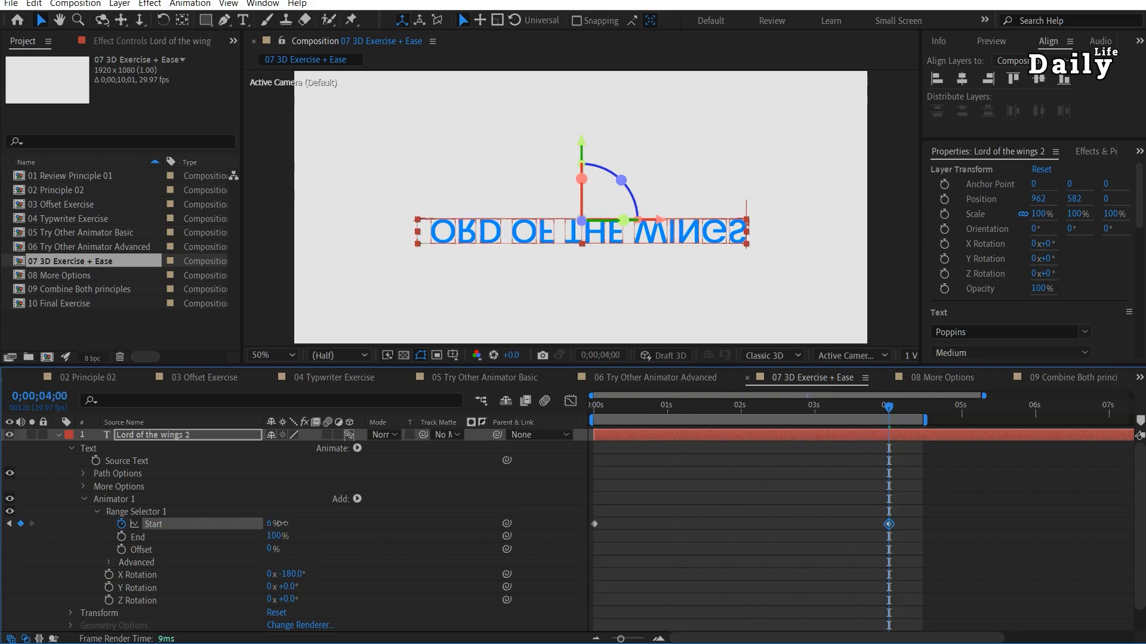
left_click_drag(269, 524, 384, 521)
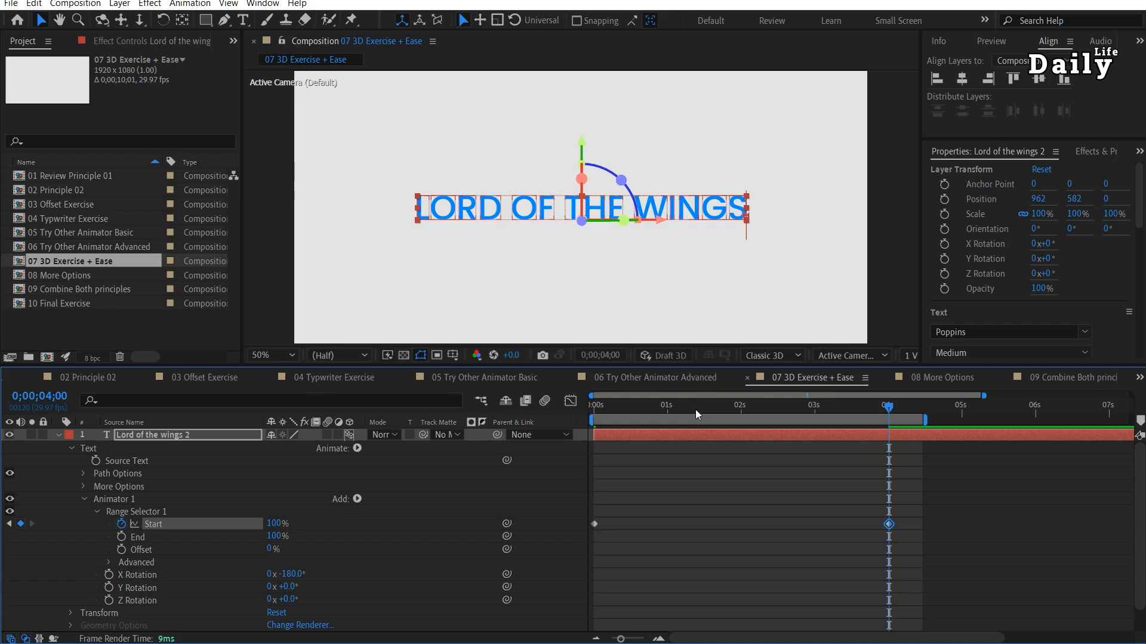
key("Home")
key("space")
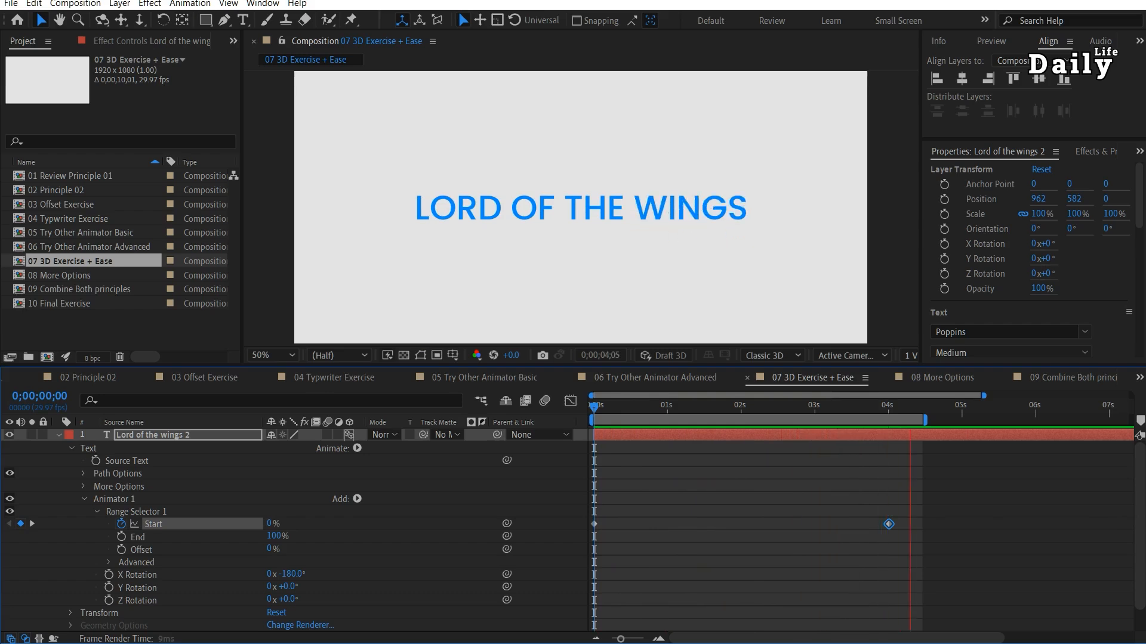
key("space")
Set the range selector's Ease High to 100% in its Advanced options and preview the result.
left_click(108, 564)
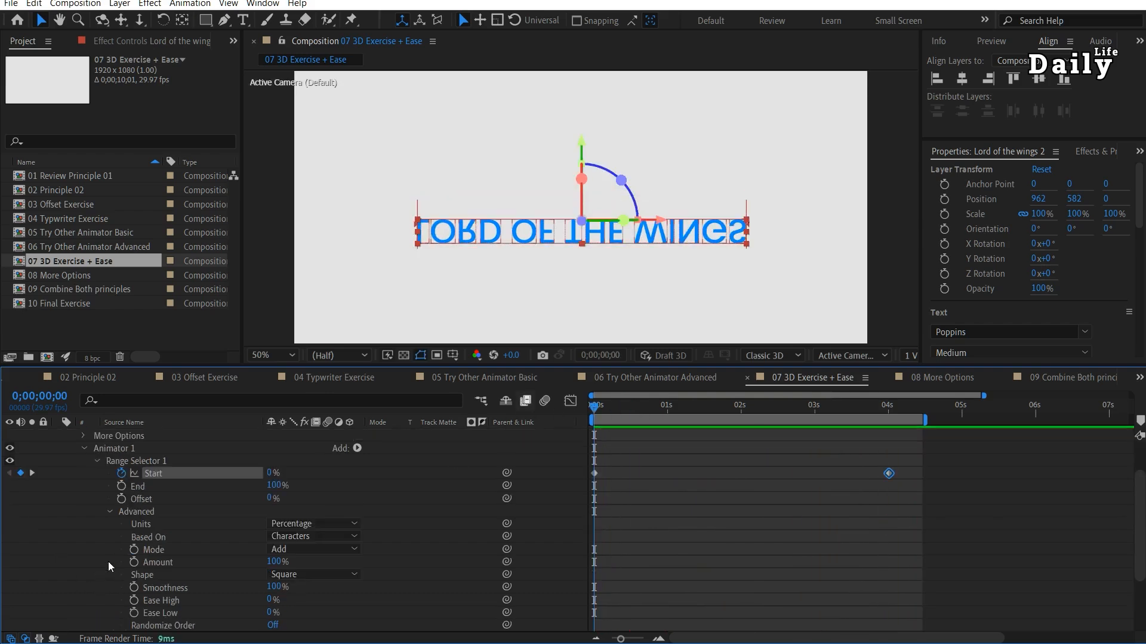
left_click(269, 599)
type("100")
key("Return")
key("space")
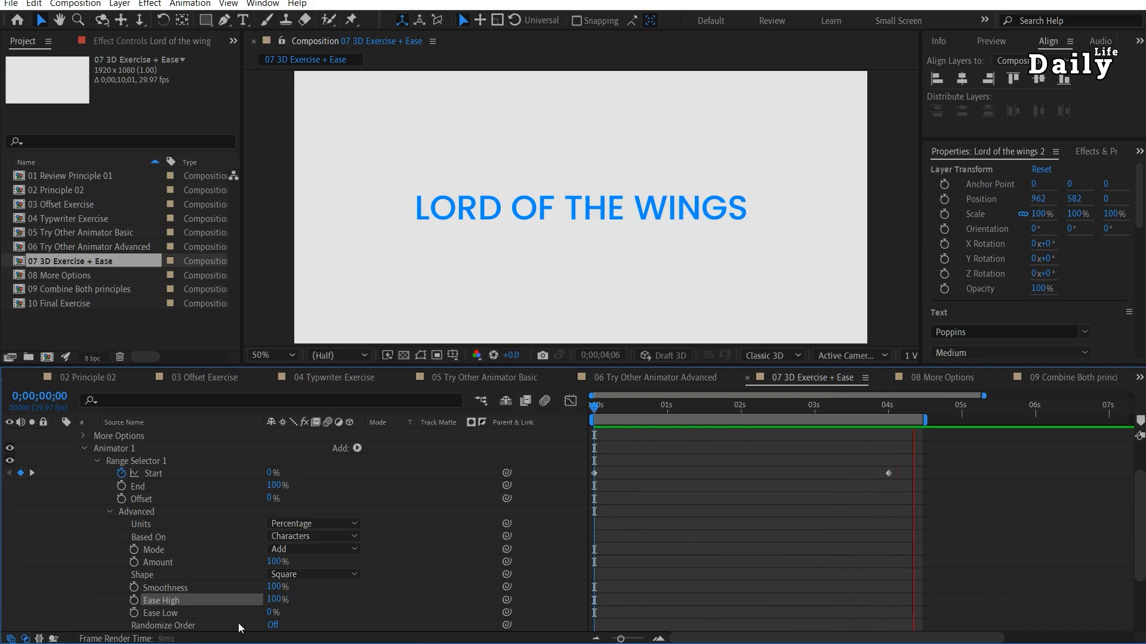
Compare Ease High at -100% during playback and settle on -50%.
left_click(272, 600)
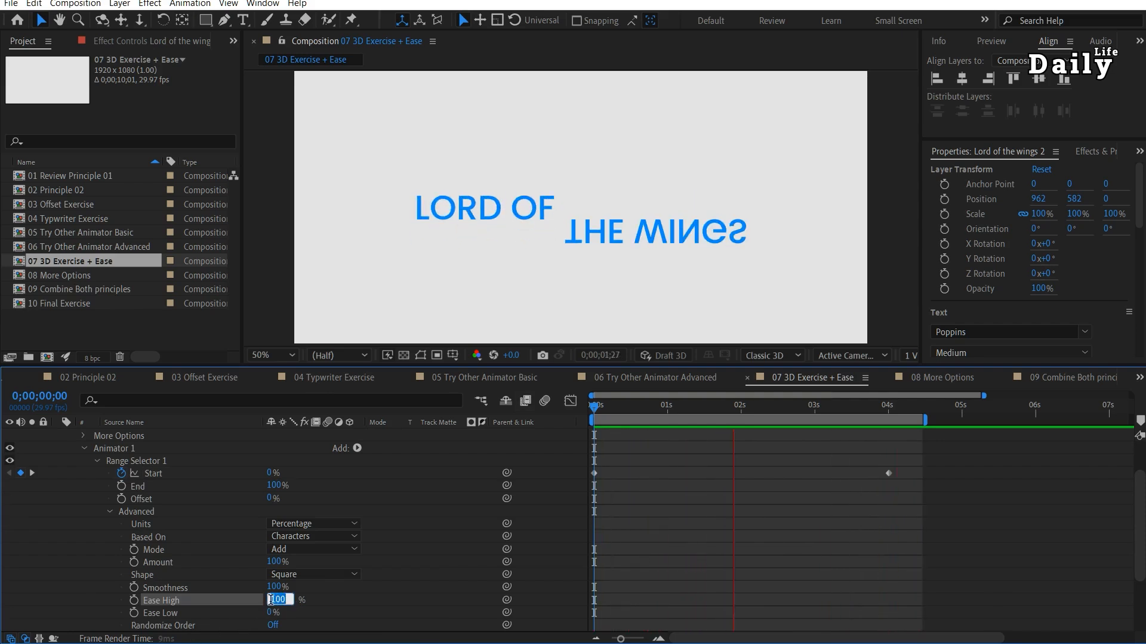
type("-100")
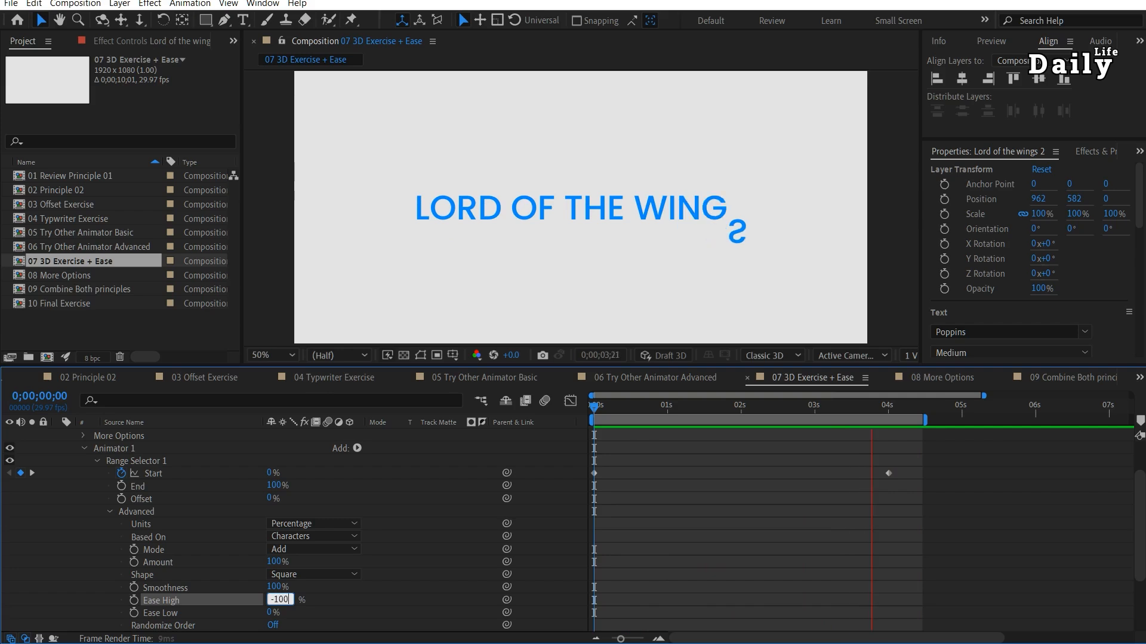
key("Return")
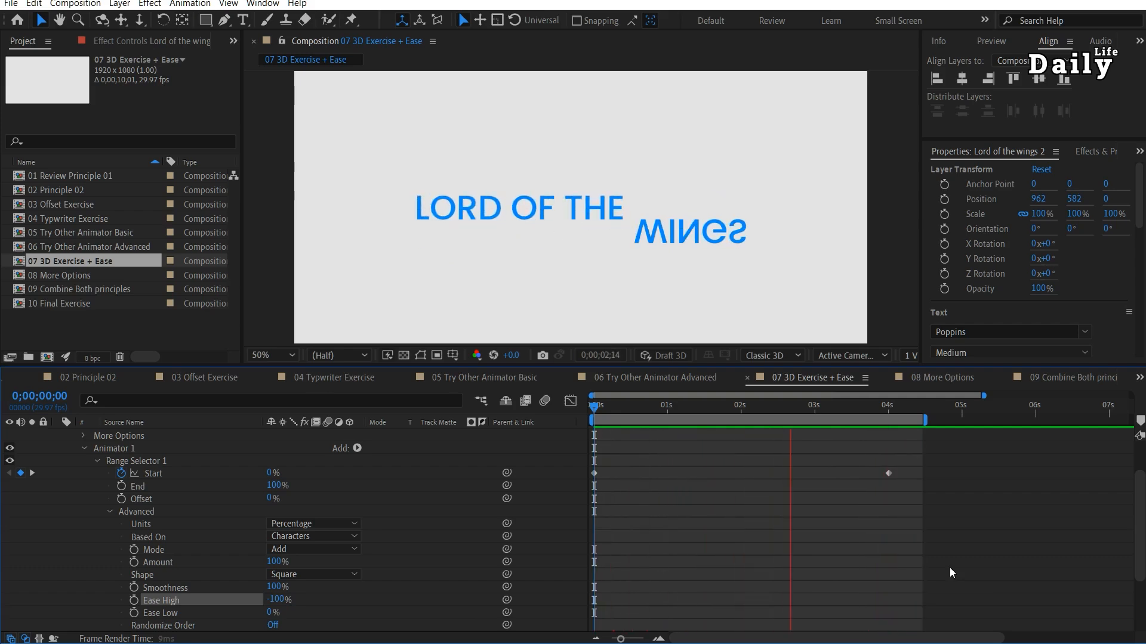
left_click(279, 600)
type("-50")
key("Return")
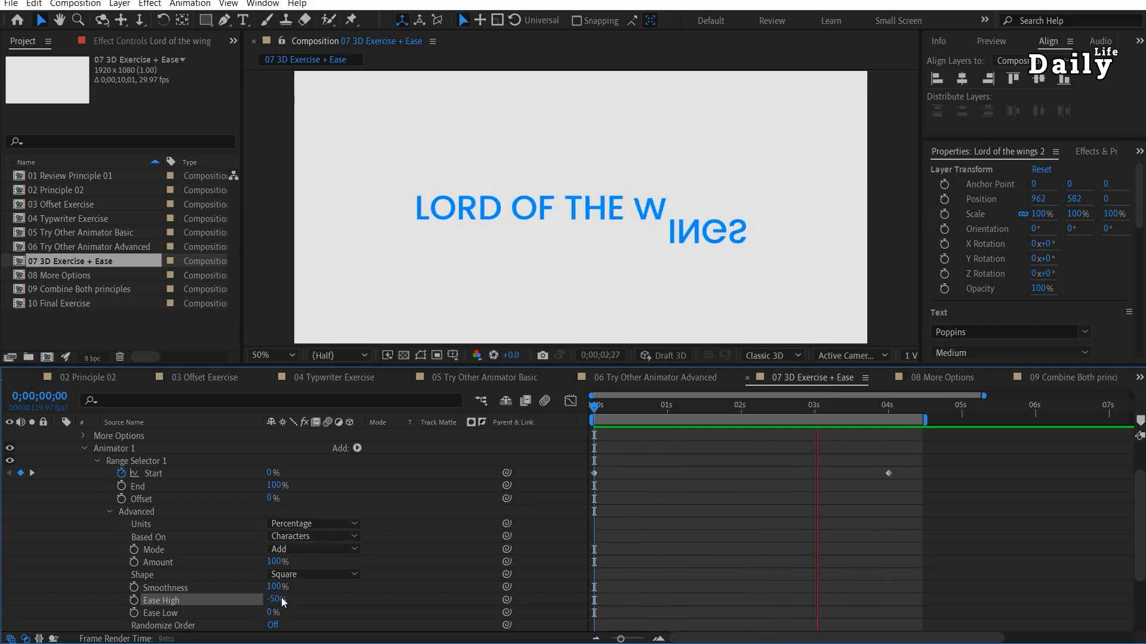
Add an Opacity property to the rotation animator, set it to 0%, and deselect the layer.
left_click(357, 448)
mouse_move(391, 452)
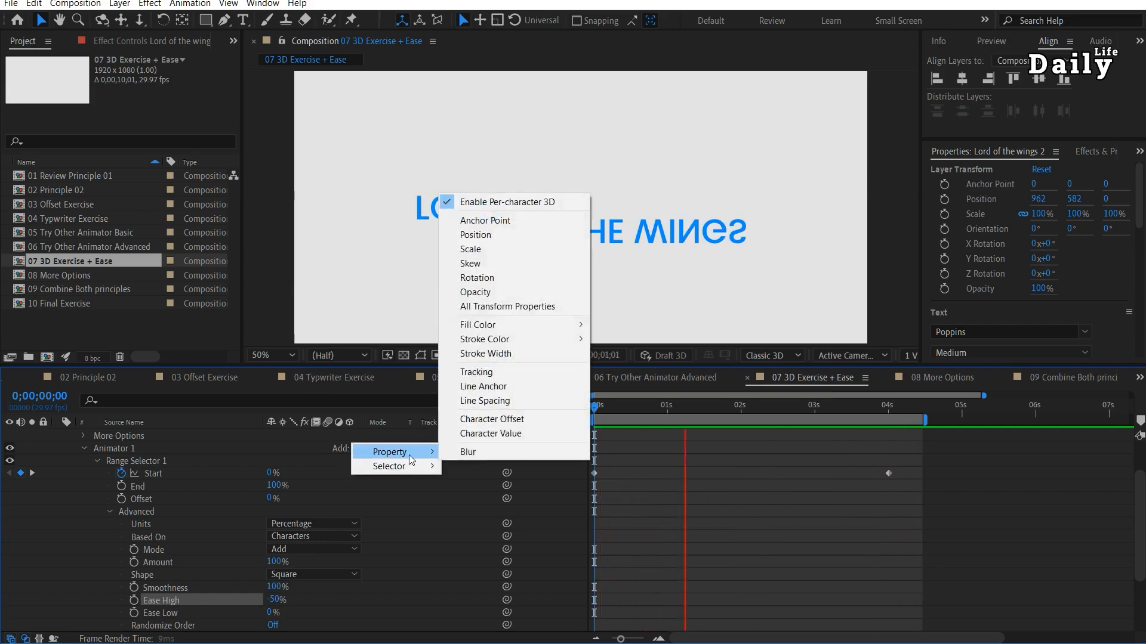
left_click(499, 306)
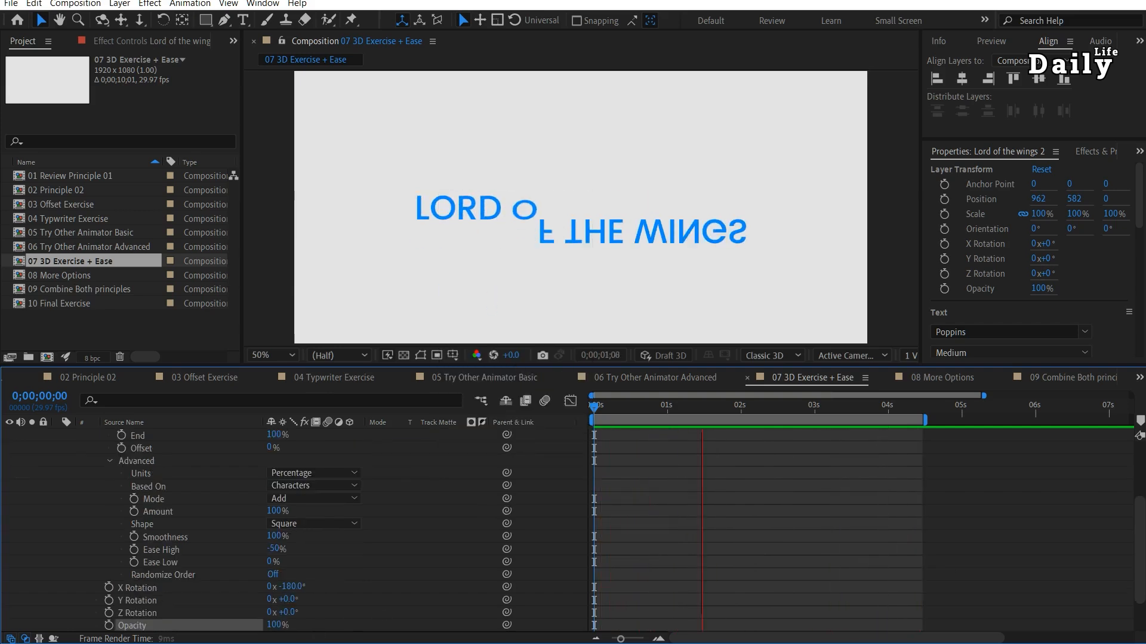
type("0")
key("Return")
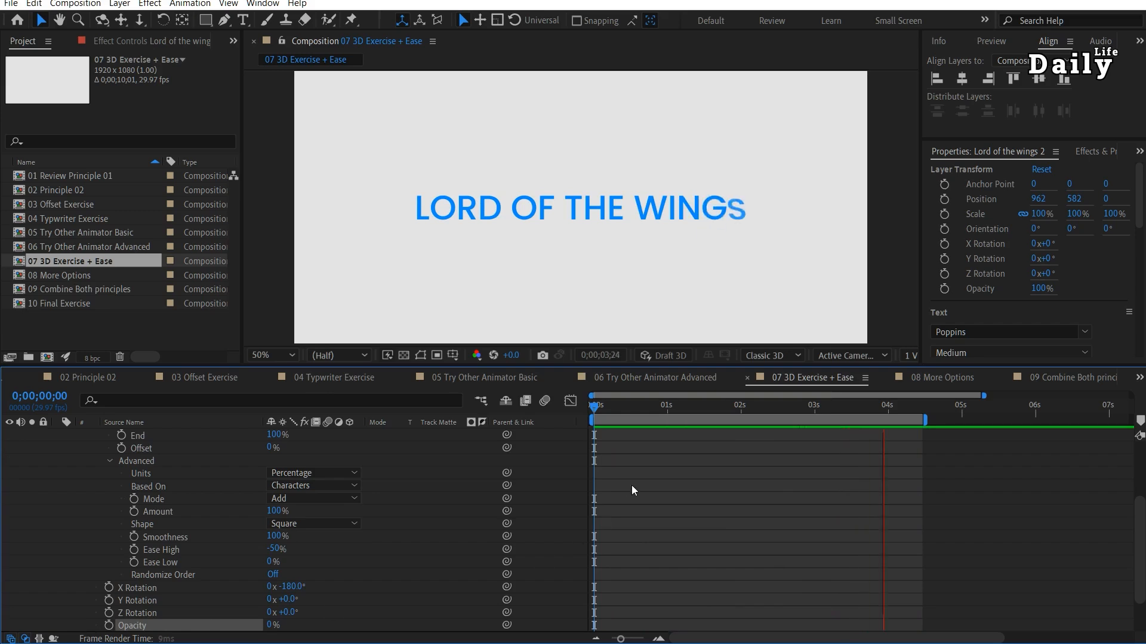
left_click(1050, 494)
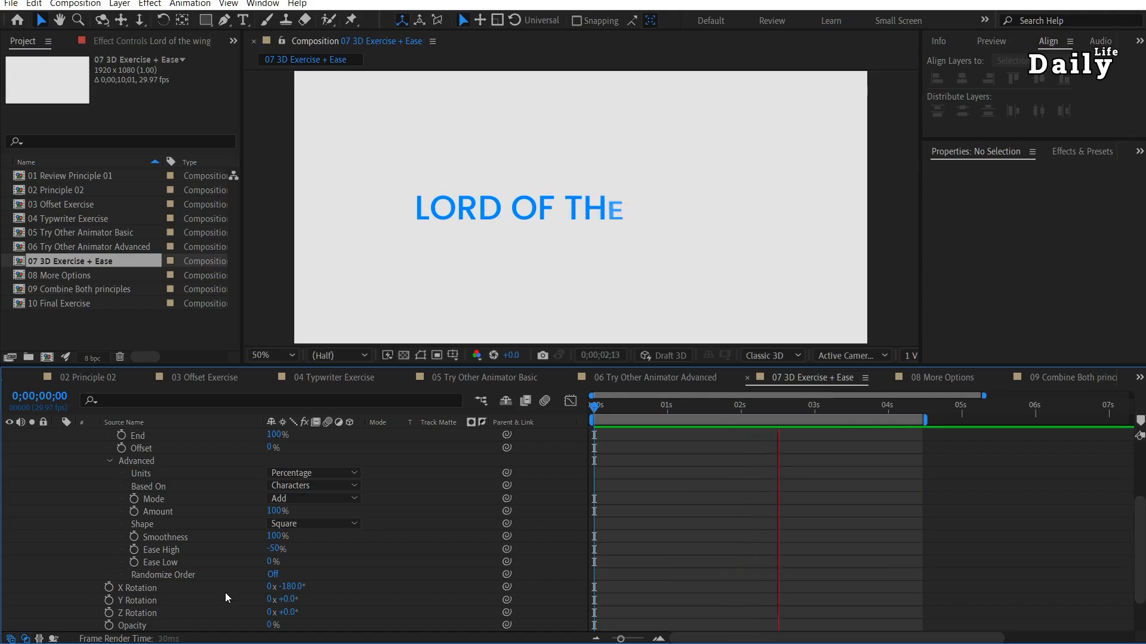
Move the new text layer's anchor point well above the text with the Pan Behind tool and replay the animation.
scroll(224, 593, "up", 4)
left_click(181, 436)
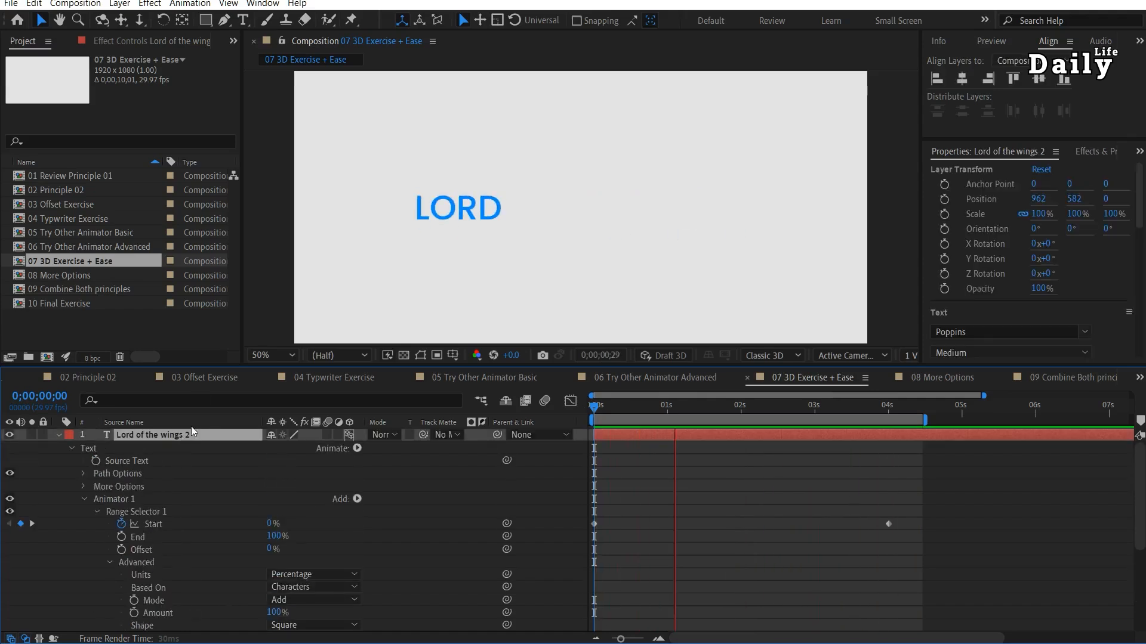
left_click(182, 19)
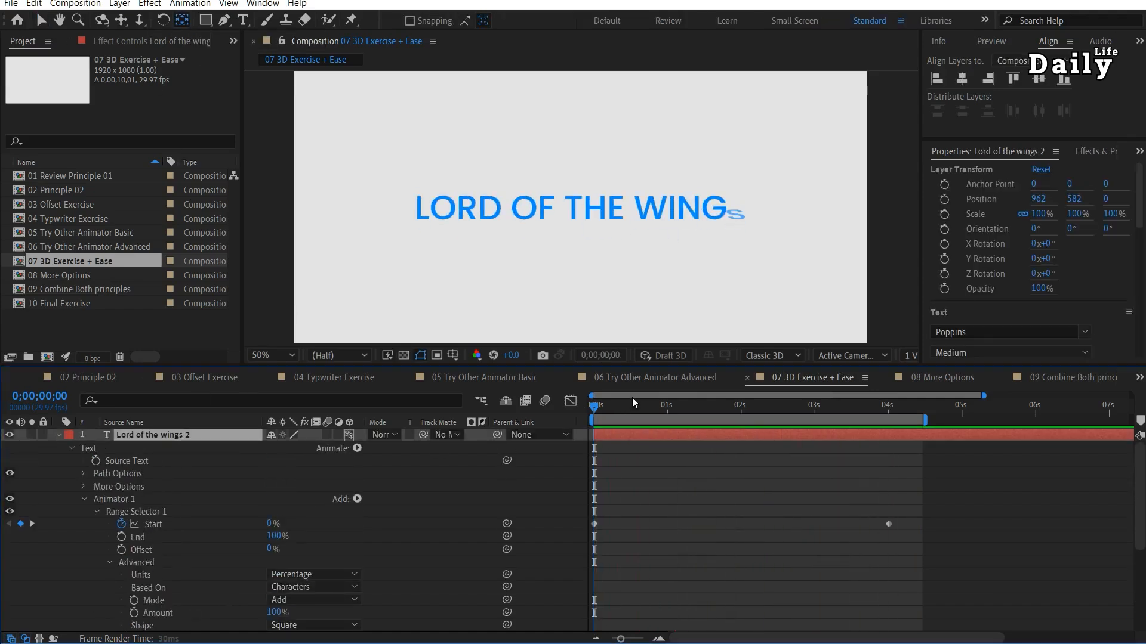
key("space")
left_click_drag(583, 221, 590, 115)
key("space")
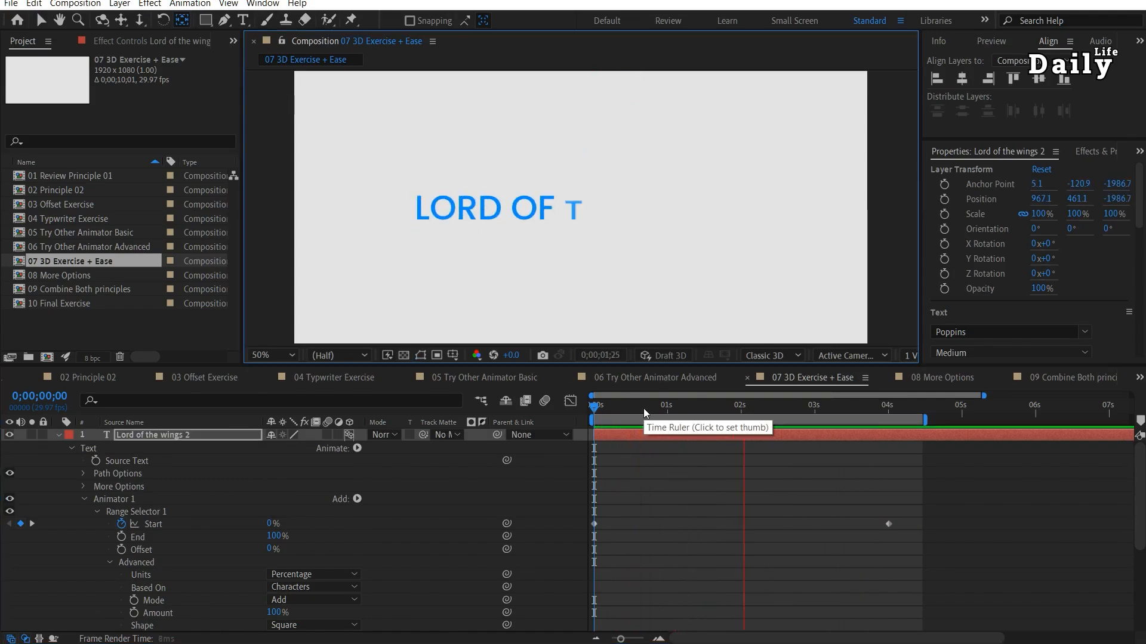
key("space")
Move the layer's anchor point below the text, to about 17, 15 in X and Y, and replay the animation.
left_click_drag(590, 115, 605, 274)
left_click(591, 411)
key("space")
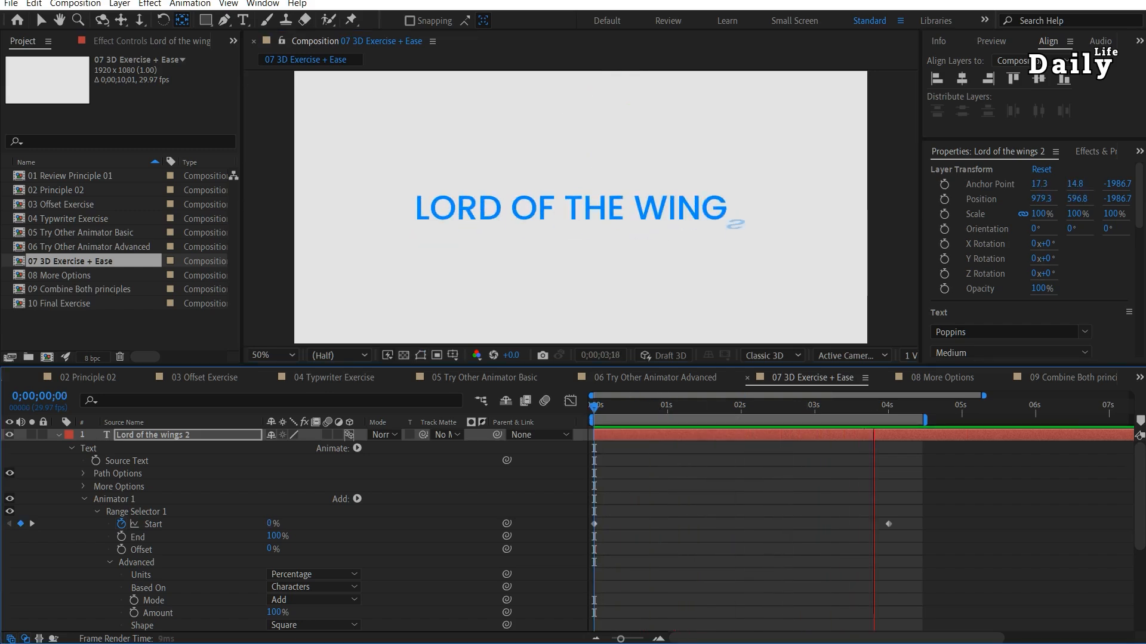
key("space")
Set the text's vertical Grouping Alignment to -41% in More Options and replay the animation from the start.
scroll(226, 536, "down", 5)
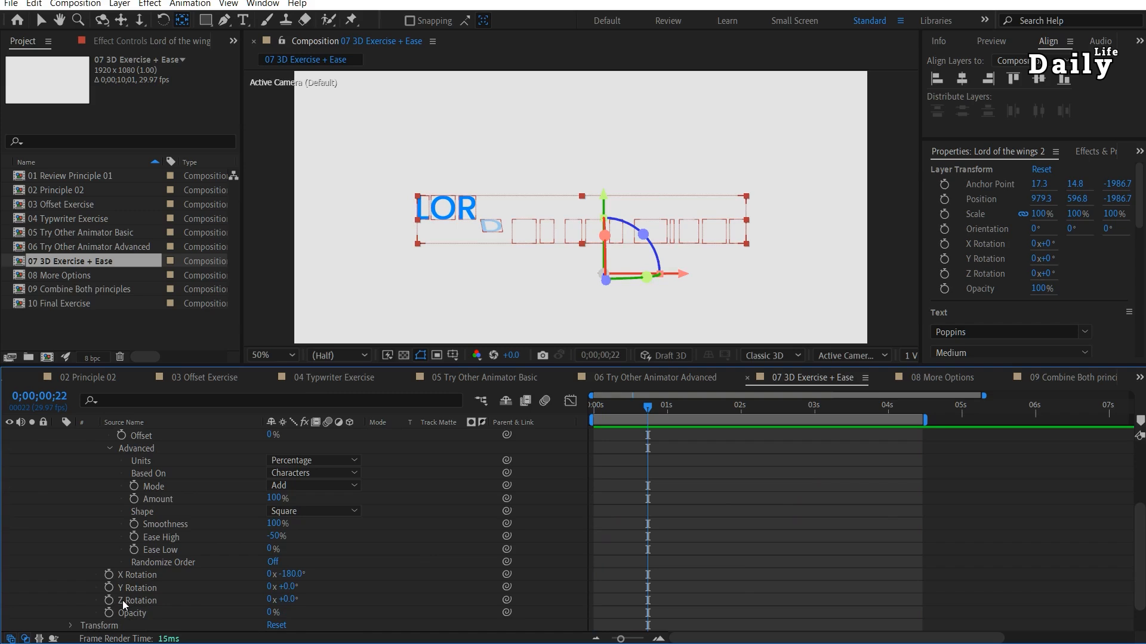
scroll(149, 597, "up", 5)
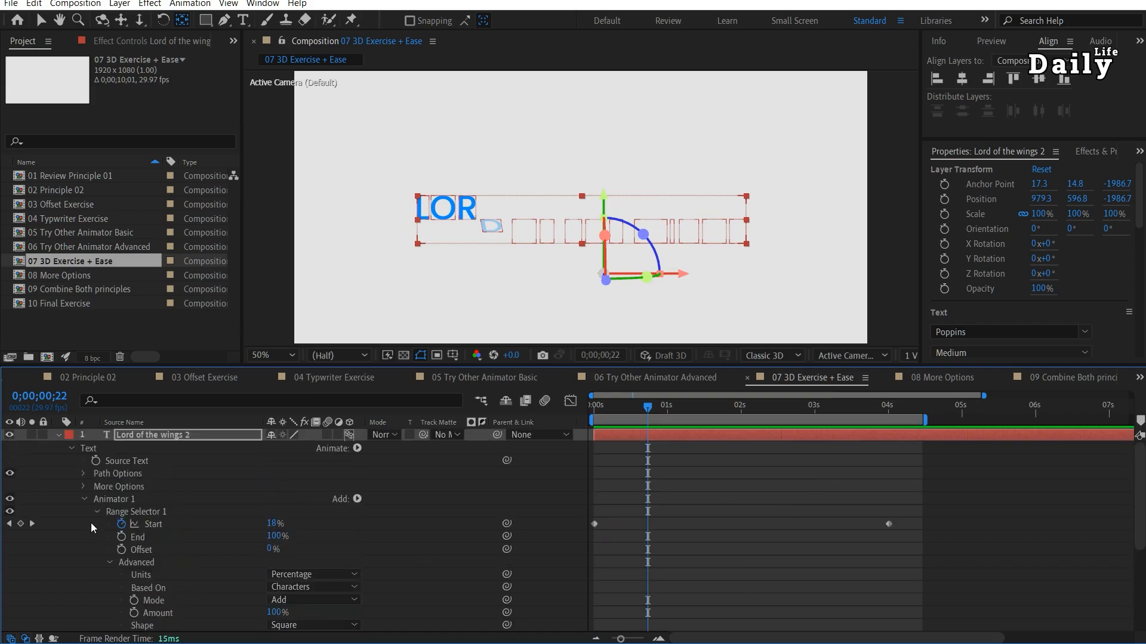
left_click(82, 486)
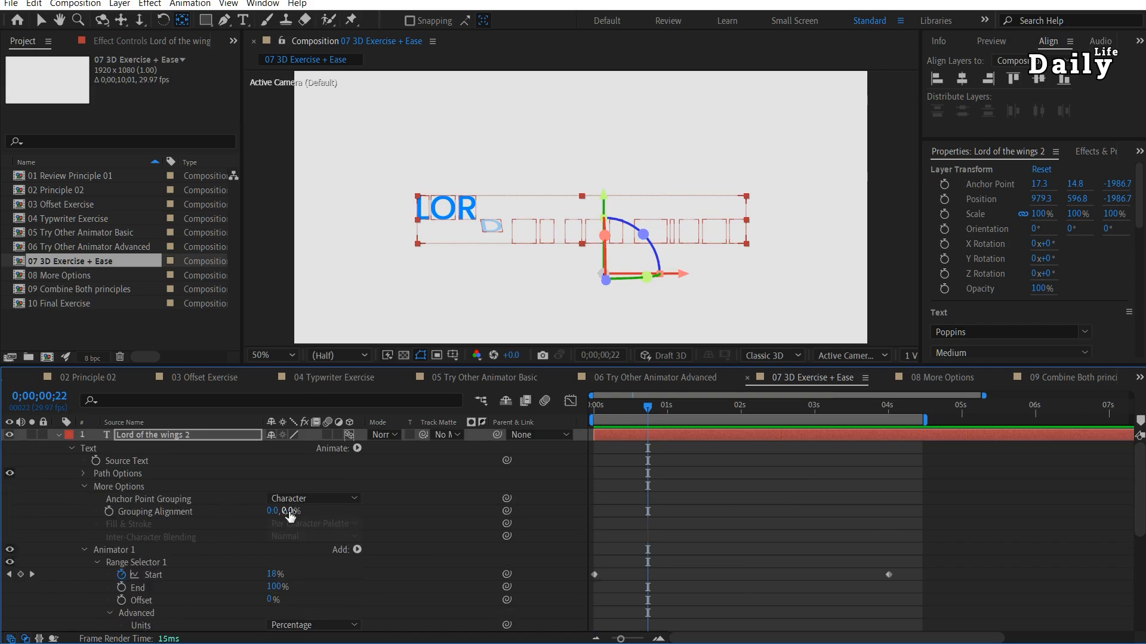
left_click_drag(290, 512, 275, 512)
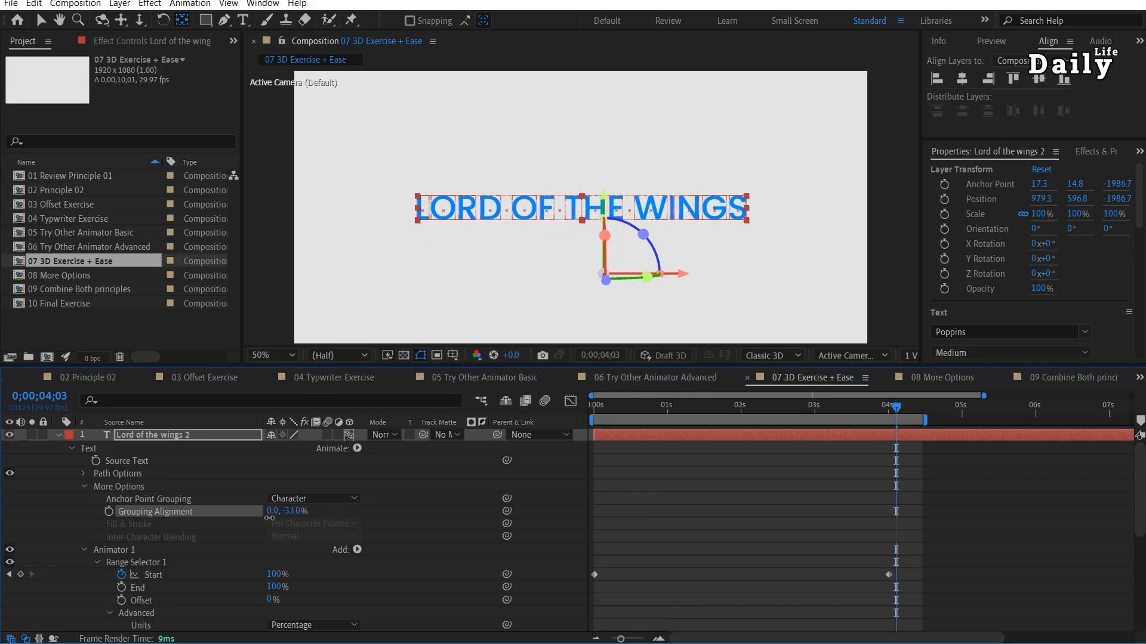
left_click_drag(267, 517, 267, 523)
key("Home")
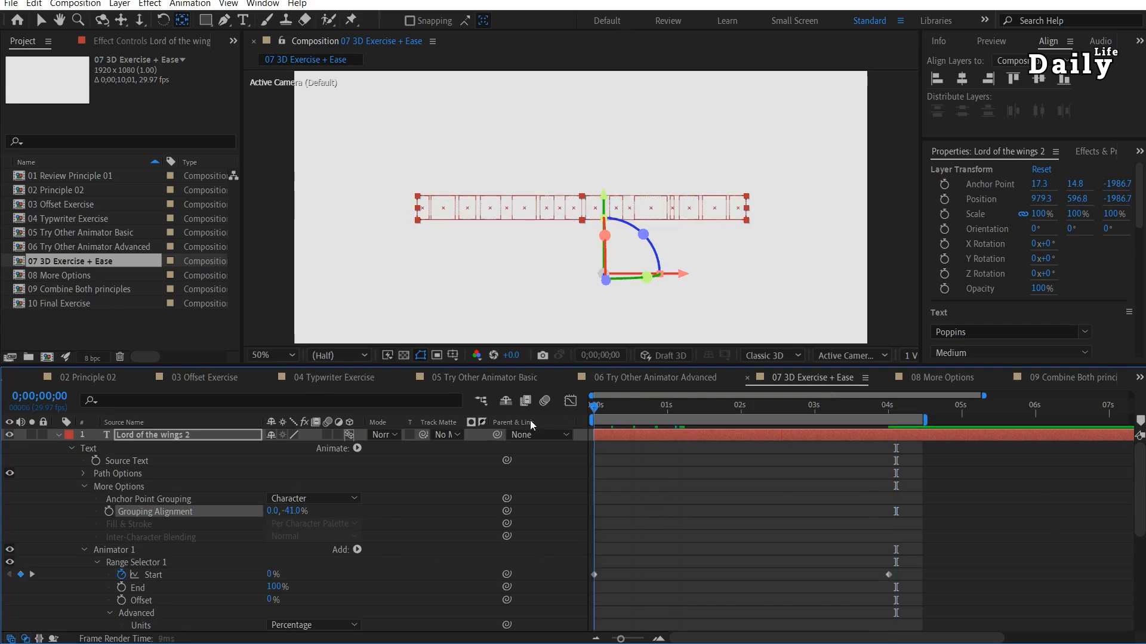
left_click(1020, 507)
key("space")
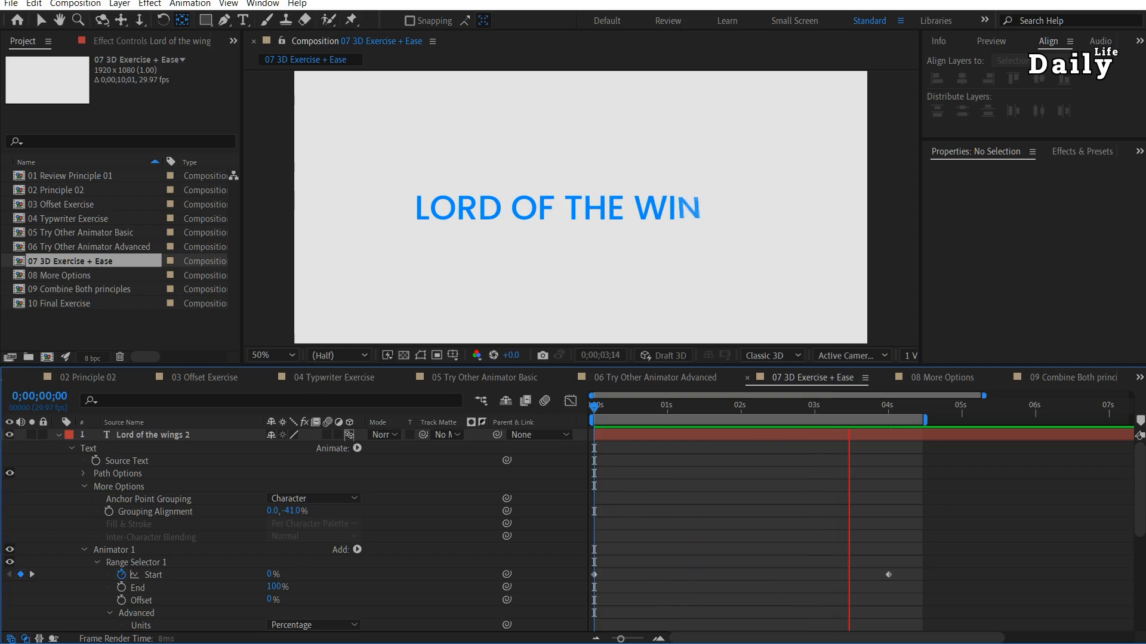
key("space")
left_click(984, 511)
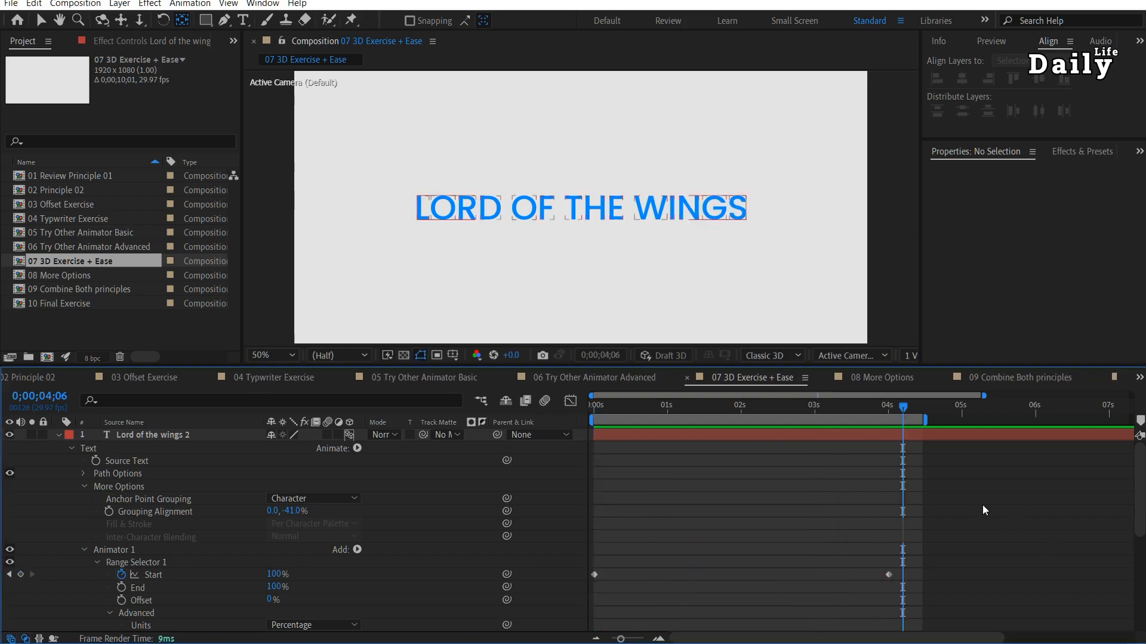
Open the 09 Combine Both principles composition, preview its animation, and collapse and hide the existing text layer.
double_click(95, 291)
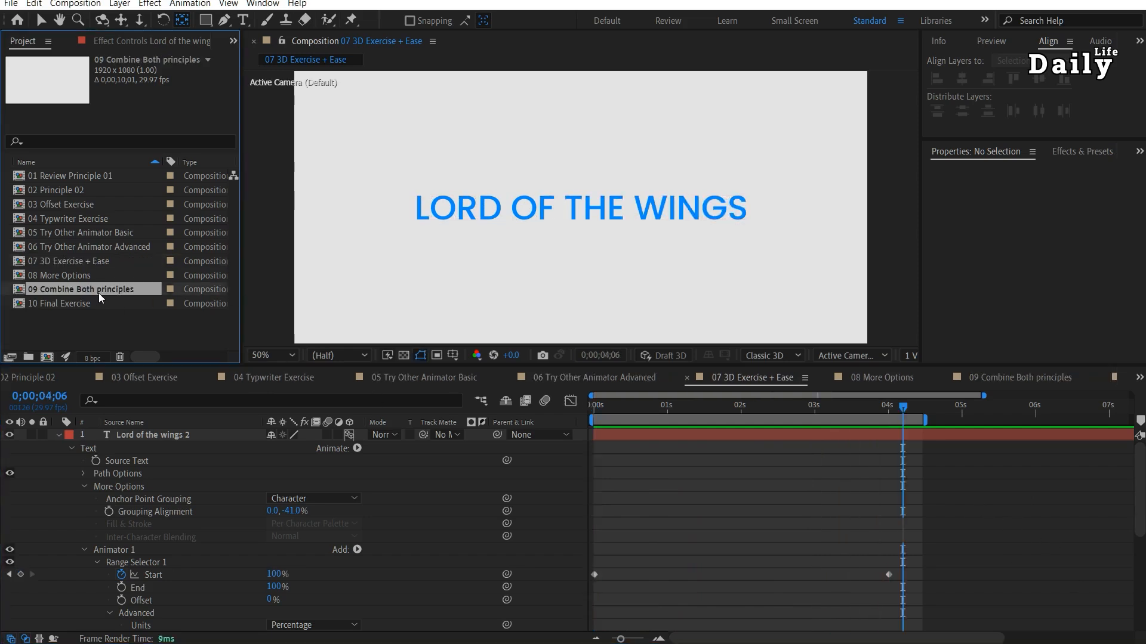
key("space")
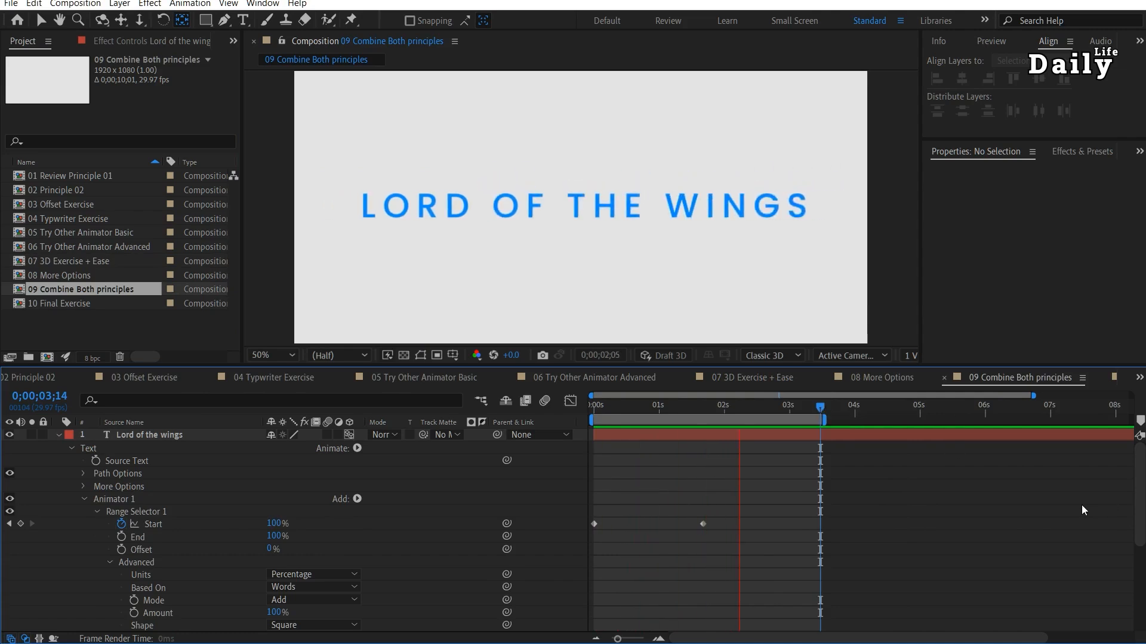
key("space")
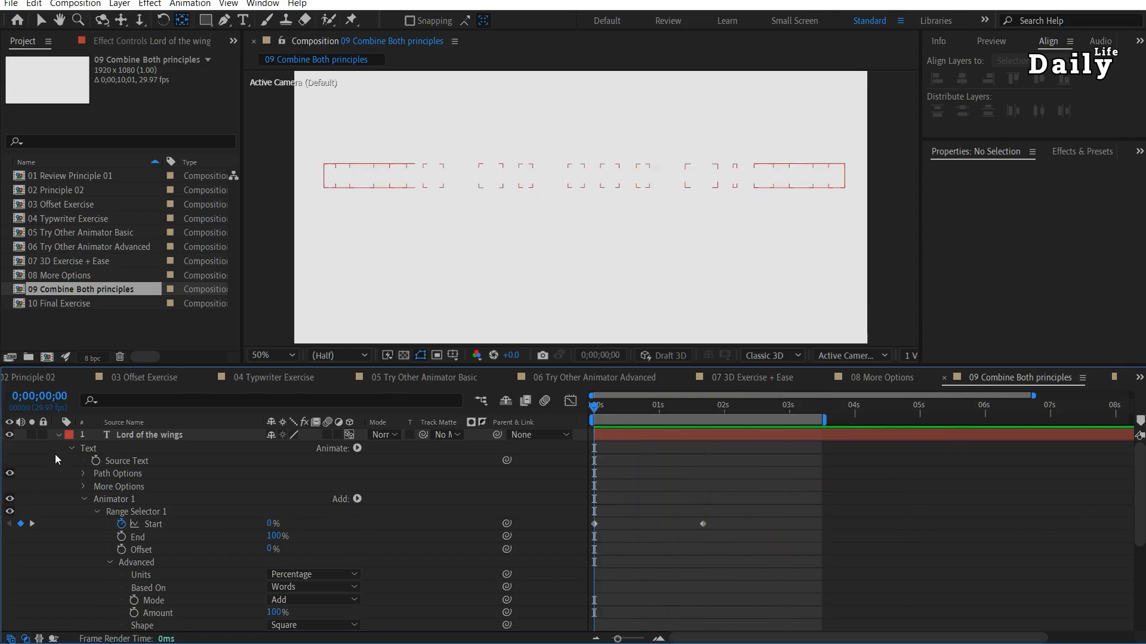
left_click(59, 436)
left_click(9, 434)
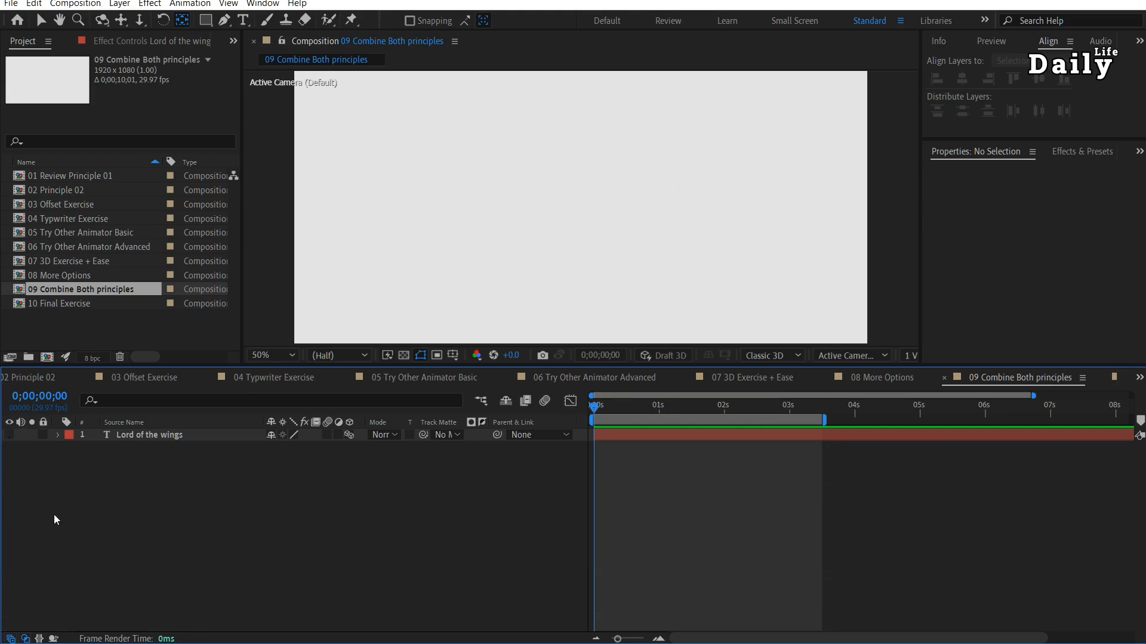
Add a new text layer reading "Lord of the wings" to the composition.
key("ctrl+t")
left_click(440, 235)
type("Lord of the wings")
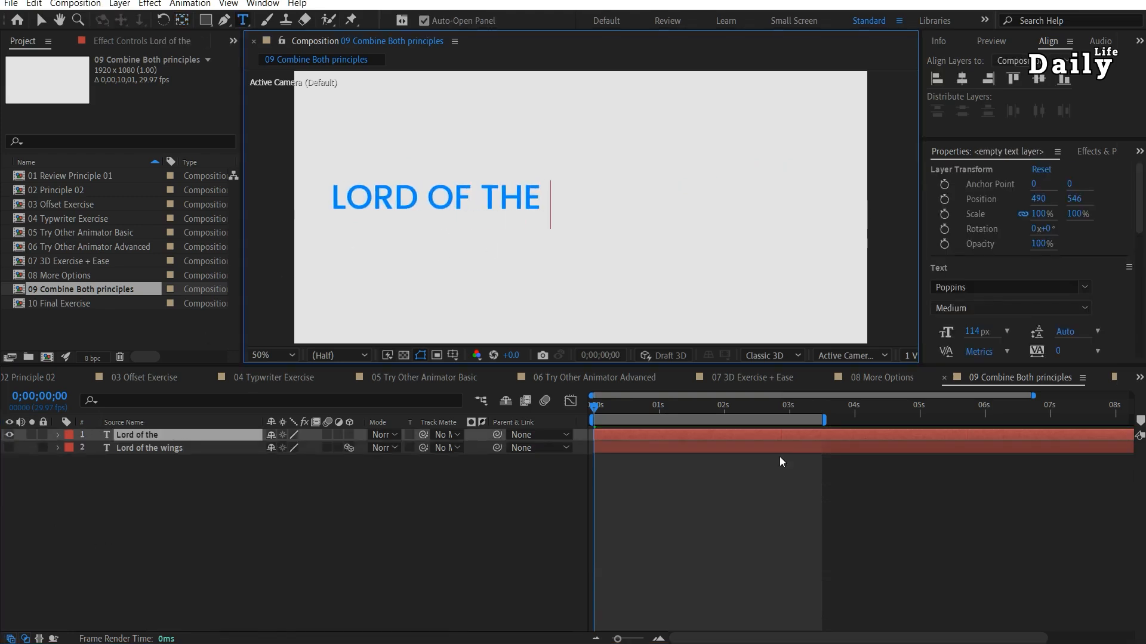
key("Escape")
key("v")
Move the new text to about the centre of the frame and set its tracking to 309.
left_click_drag(561, 204, 694, 212)
scroll(1040, 222, "down", 6)
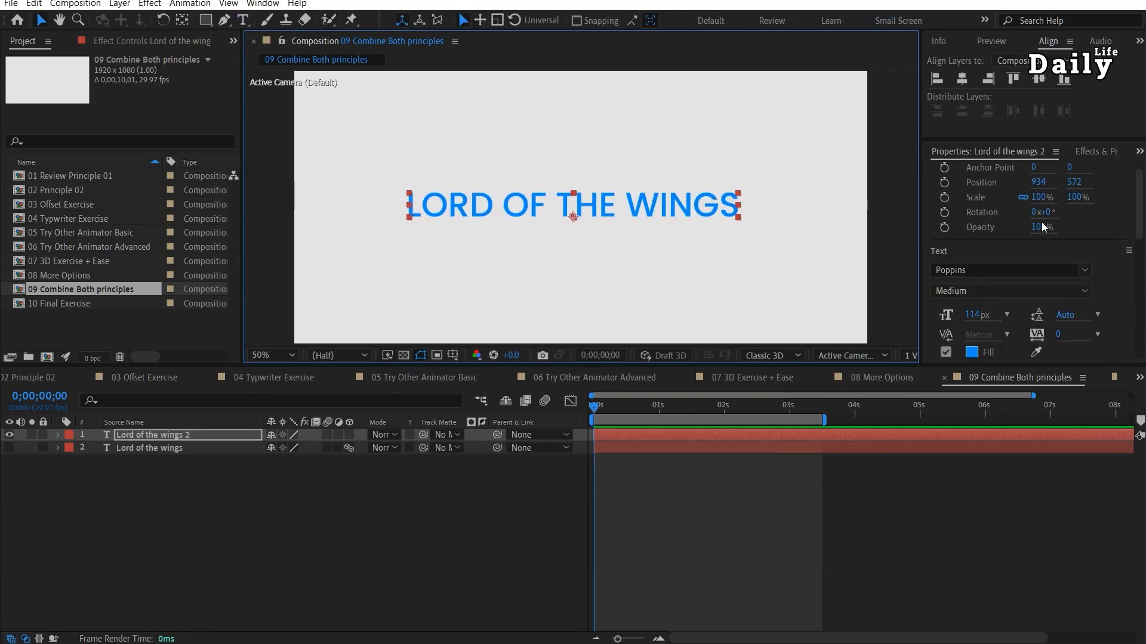
left_click_drag(1061, 245, 1128, 244)
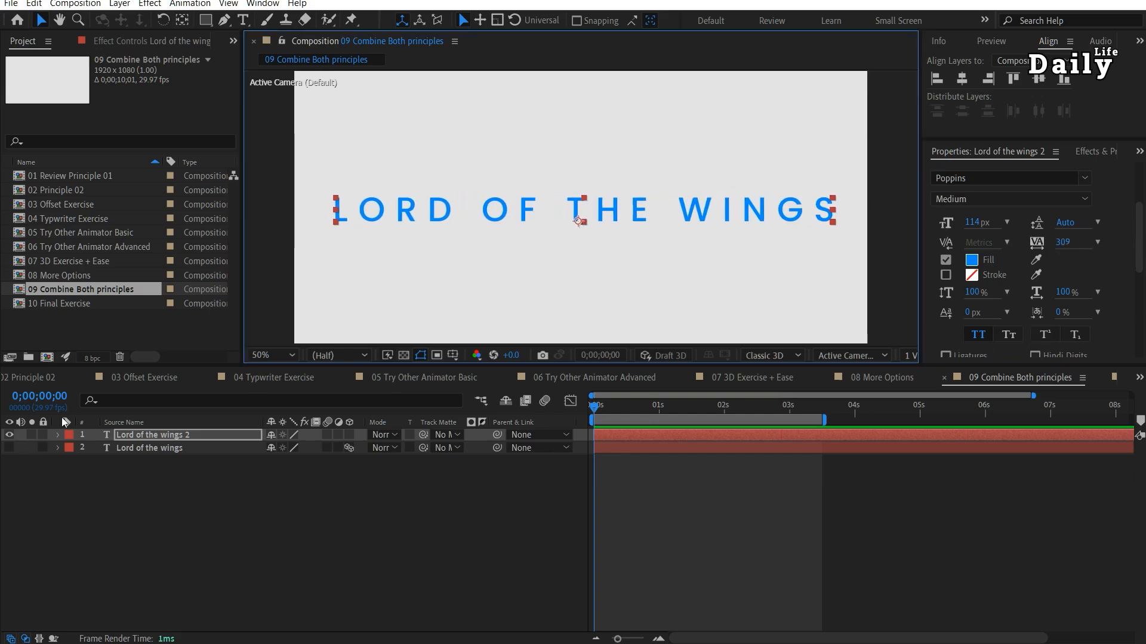
Add a Position animator to the new text layer and set its vertical position to -232.
left_click(57, 437)
left_click(357, 449)
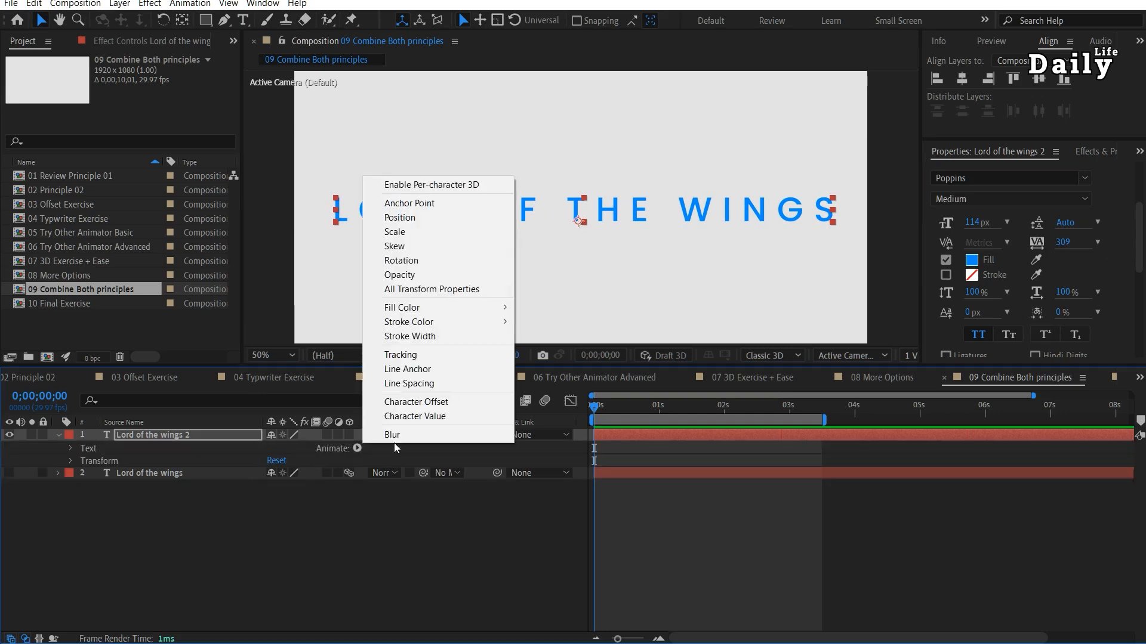
left_click(418, 217)
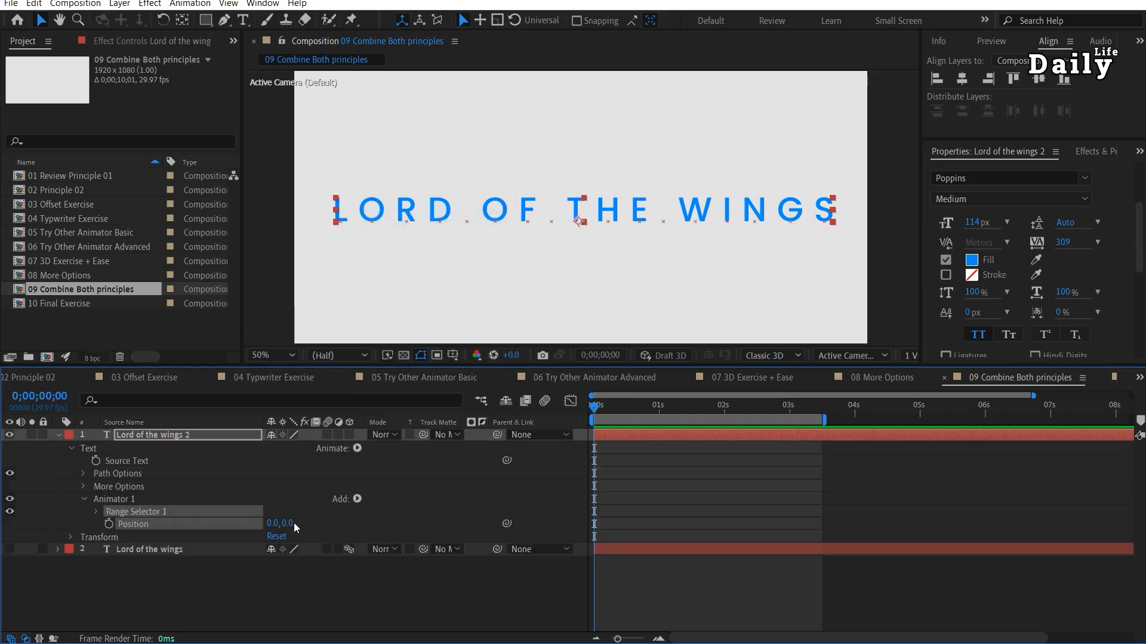
left_click_drag(286, 523, 136, 530)
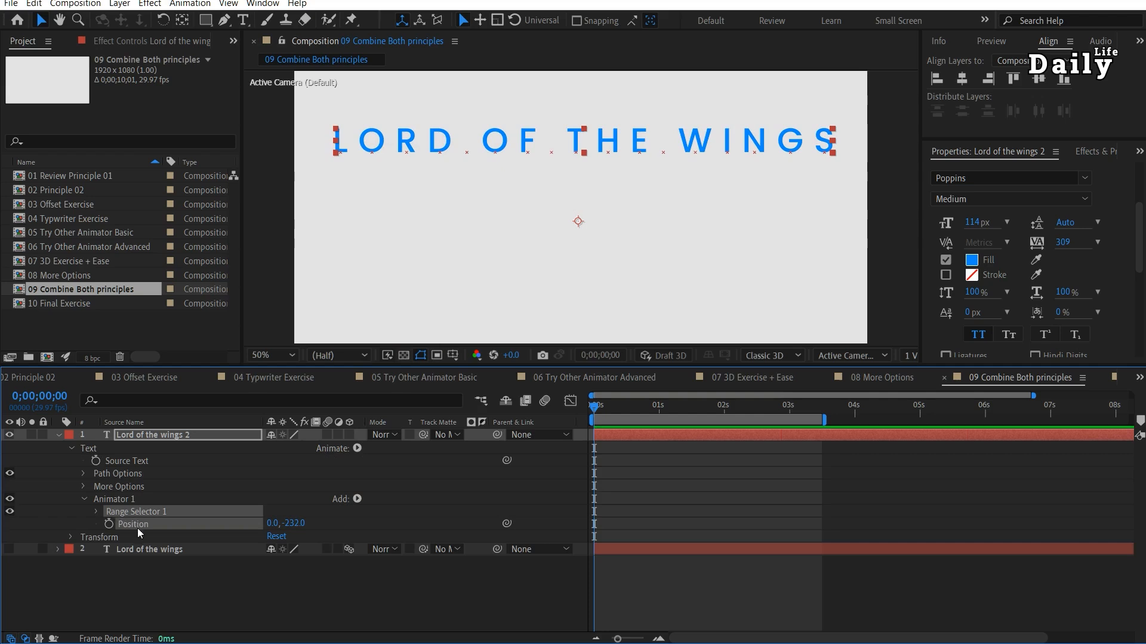
Keyframe the range selector's Start from 0% at 0 seconds to 100% at 2 seconds and preview the animation.
left_click(96, 513)
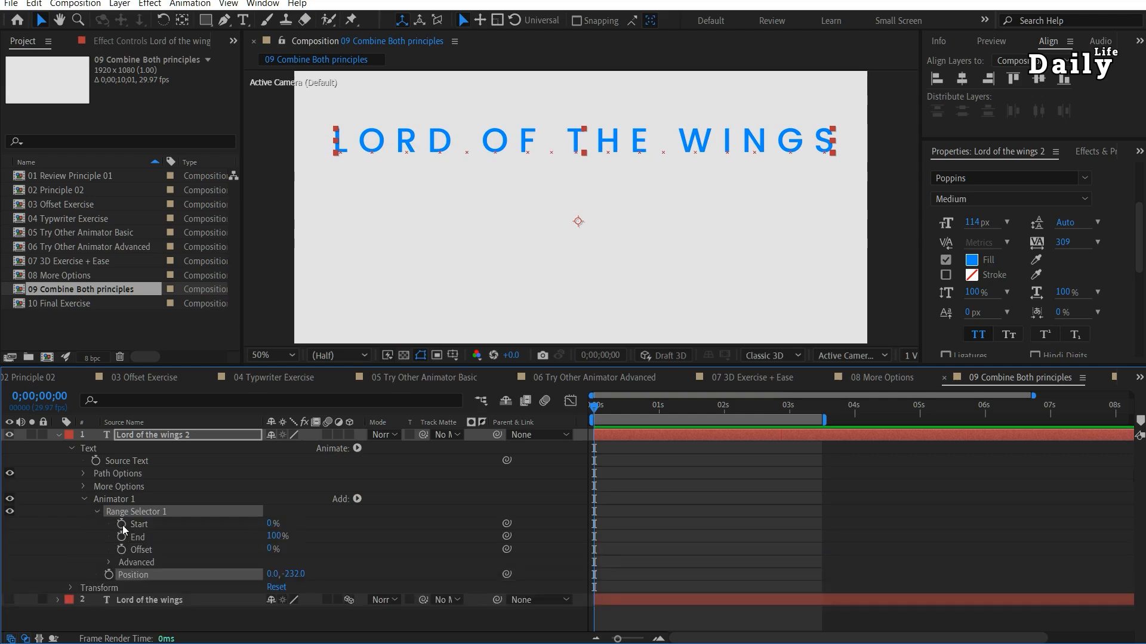
left_click(122, 525)
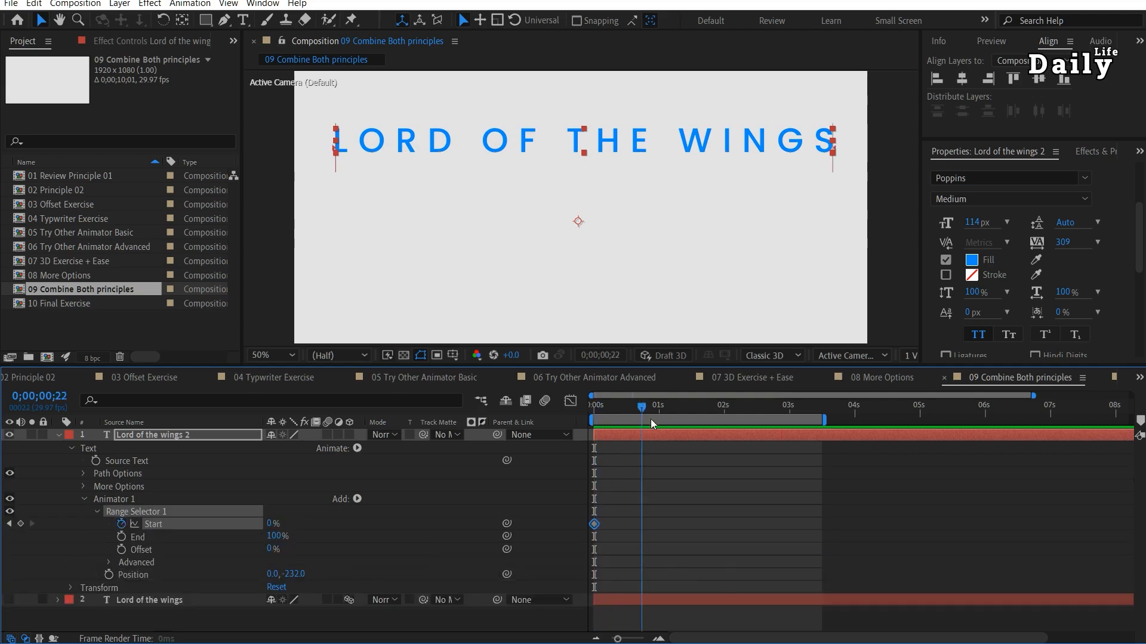
left_click_drag(718, 429, 721, 432)
left_click_drag(271, 527, 382, 524)
left_click_drag(655, 407, 593, 408)
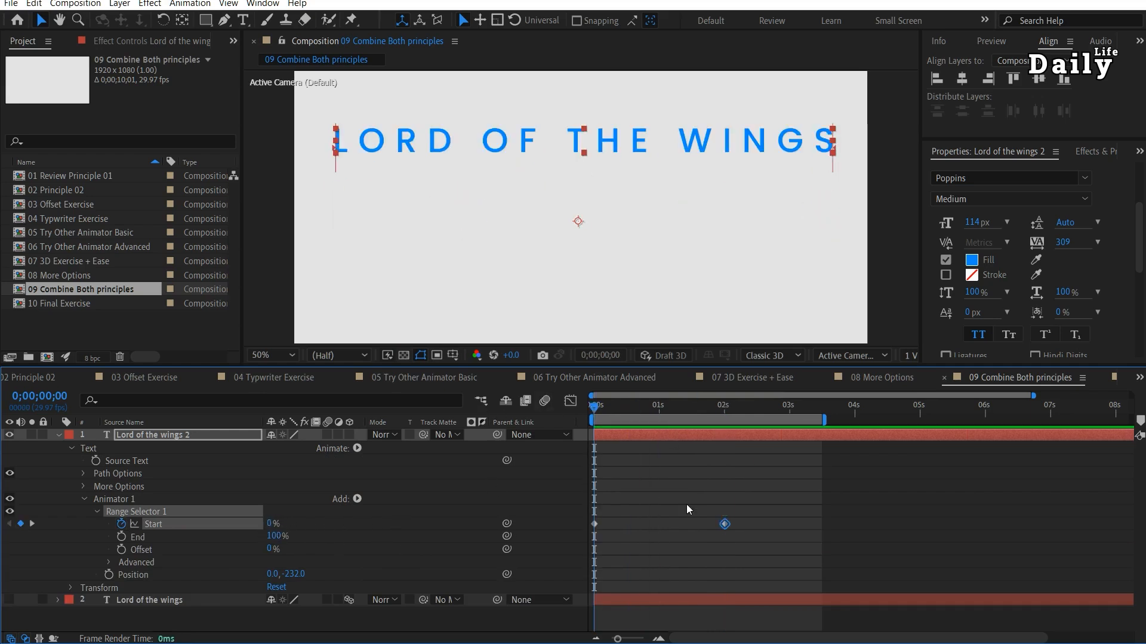
key("space")
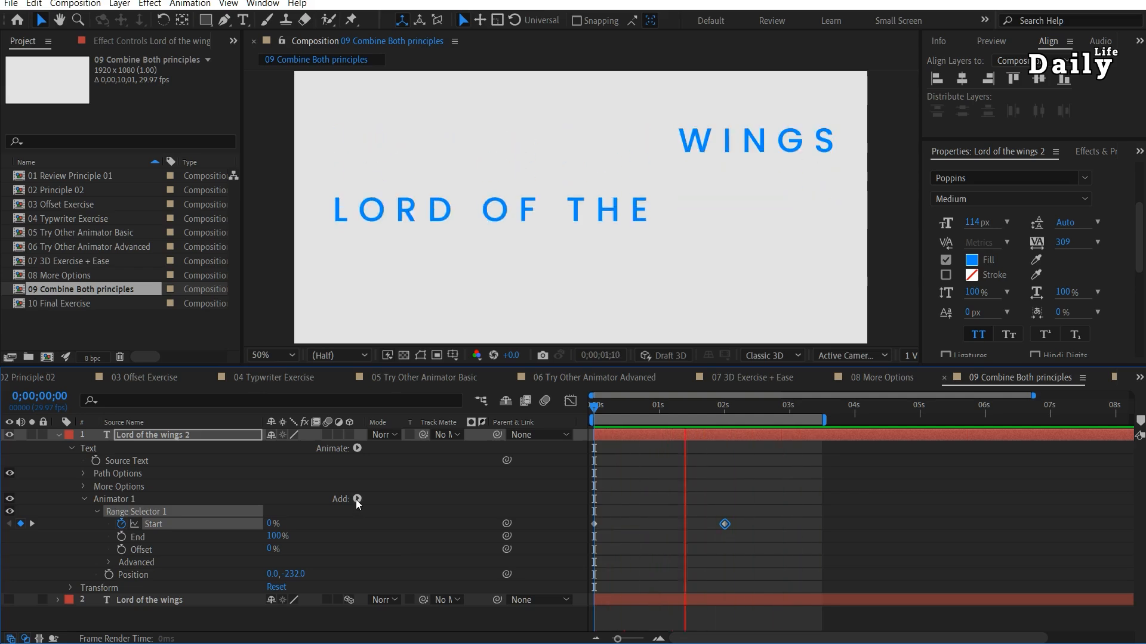
Add an Opacity property to the position animator and set it to 0%.
left_click(357, 499)
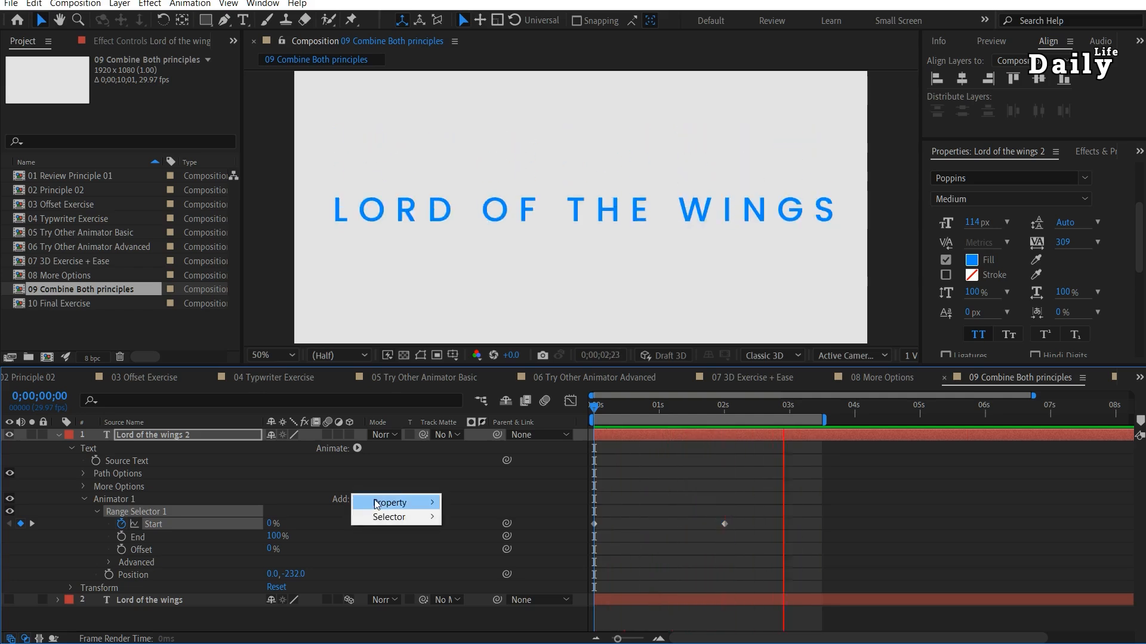
mouse_move(388, 503)
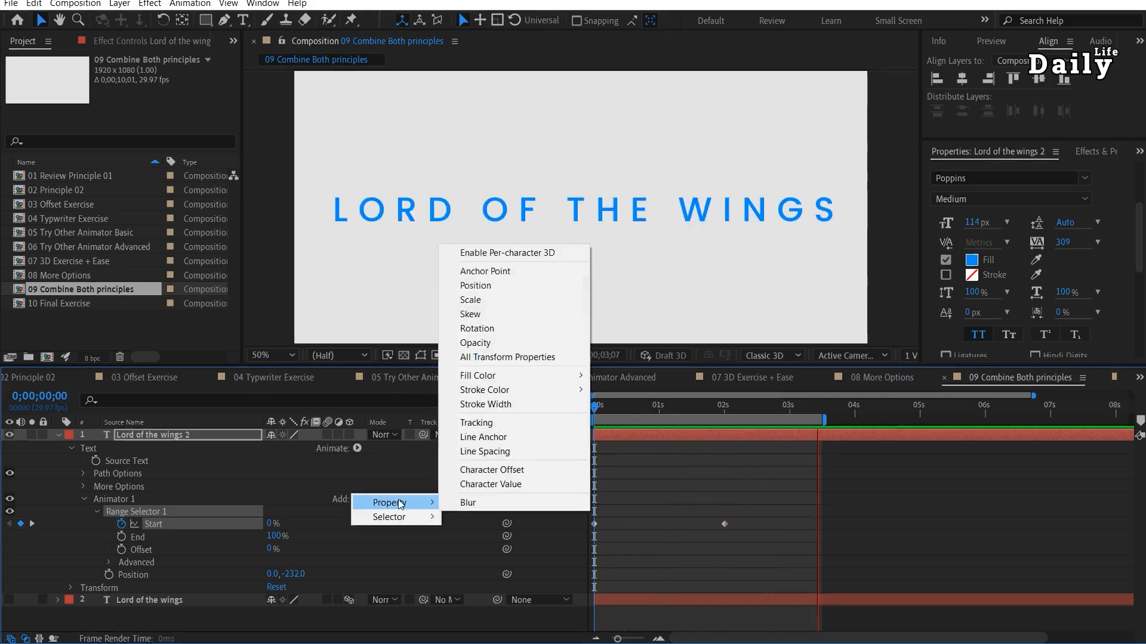
left_click(475, 343)
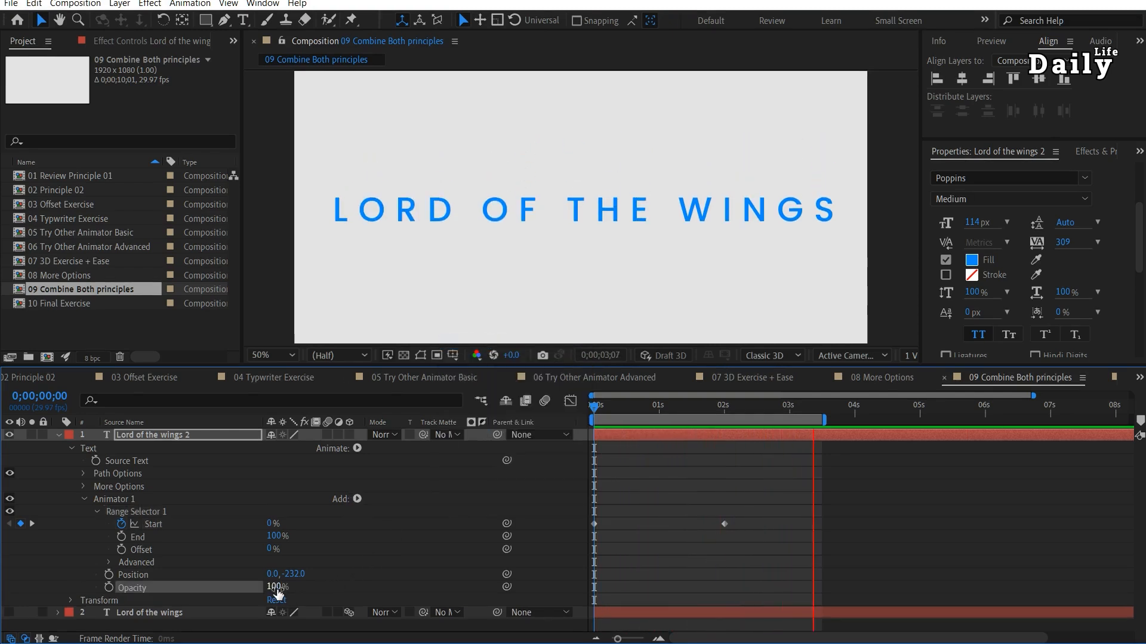
type("0")
key("Return")
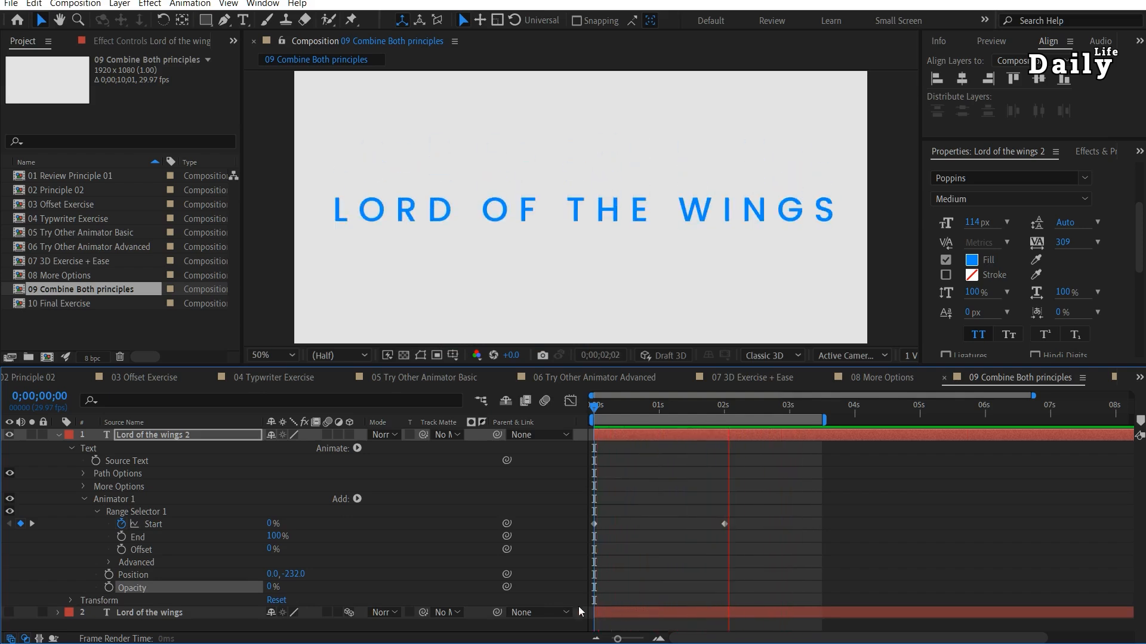
Try a Tracking property in the position and opacity animator with an amount of 39, and delete it.
left_click(356, 499)
mouse_move(382, 503)
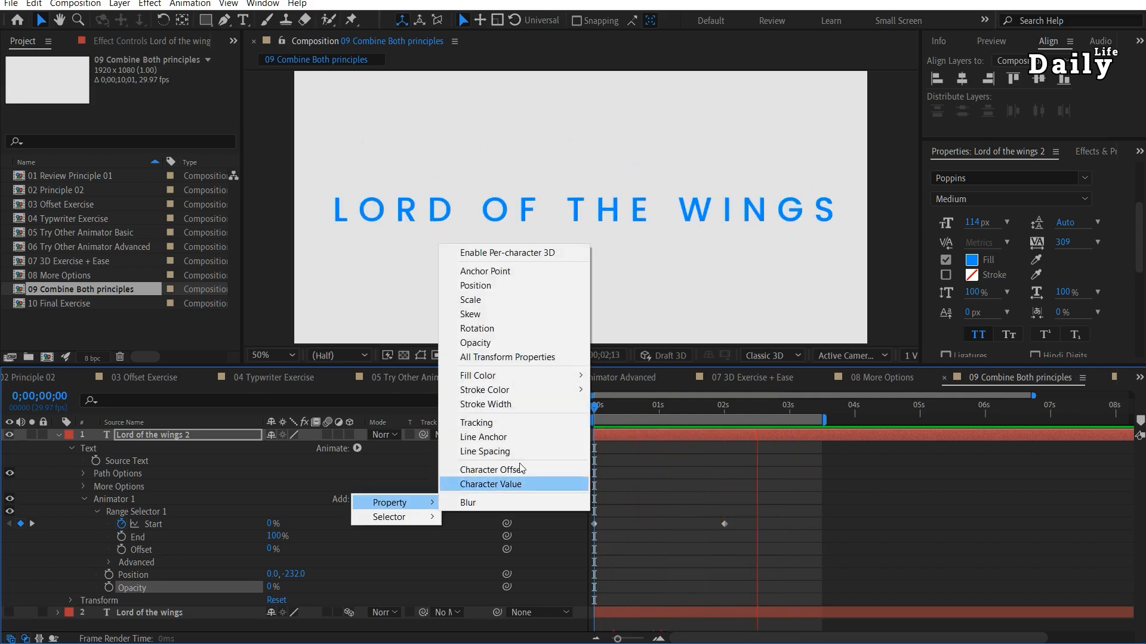
left_click(513, 426)
left_click(513, 426)
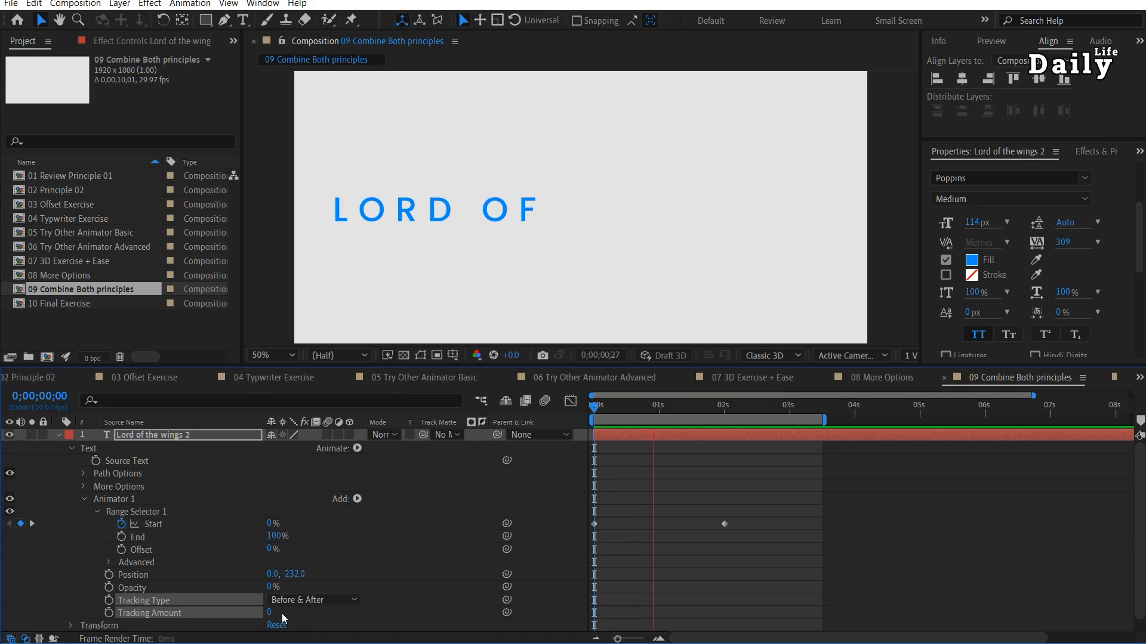
left_click_drag(269, 614, 220, 615)
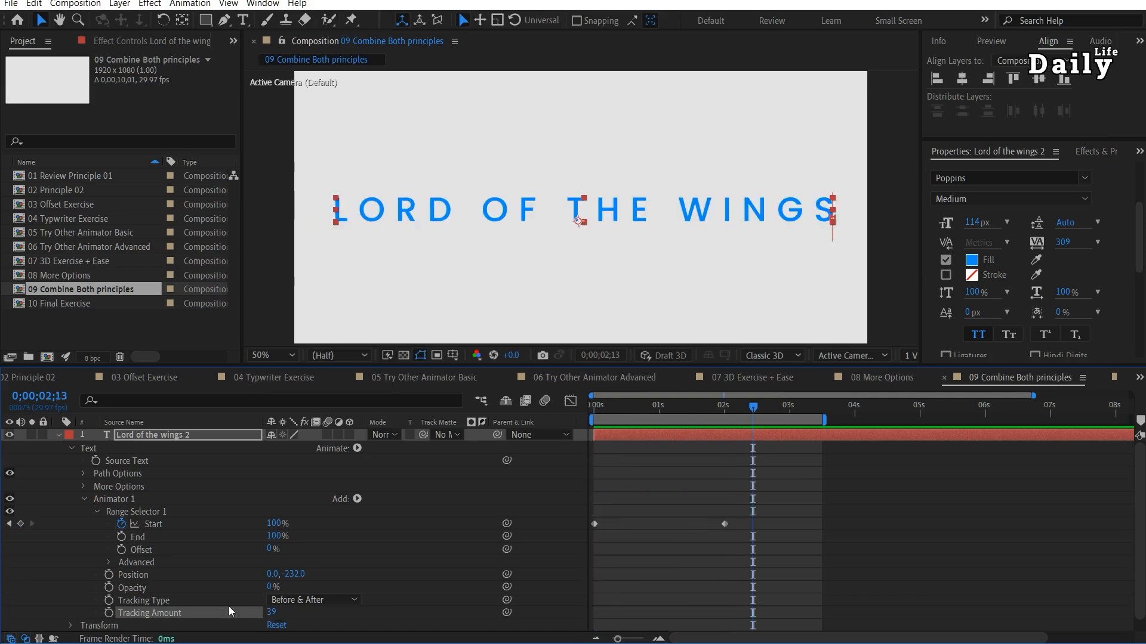
left_click(167, 599, "shift")
key("Delete")
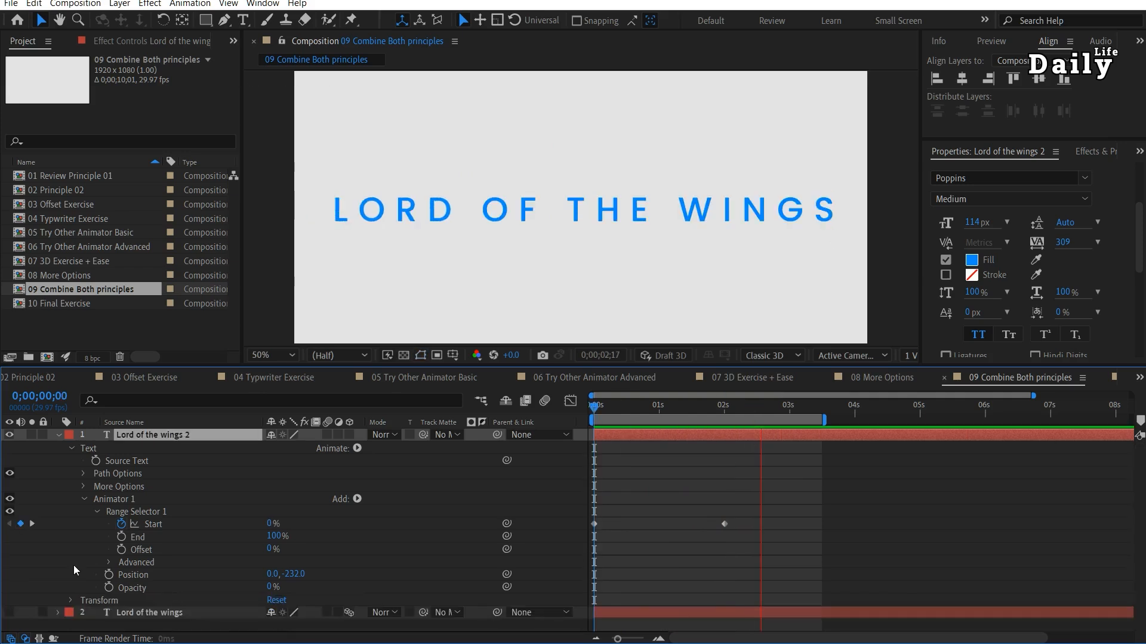
Deselect everything, collapse the first animator, and add a separate Tracking animator to the text layer.
key("space")
key("F2")
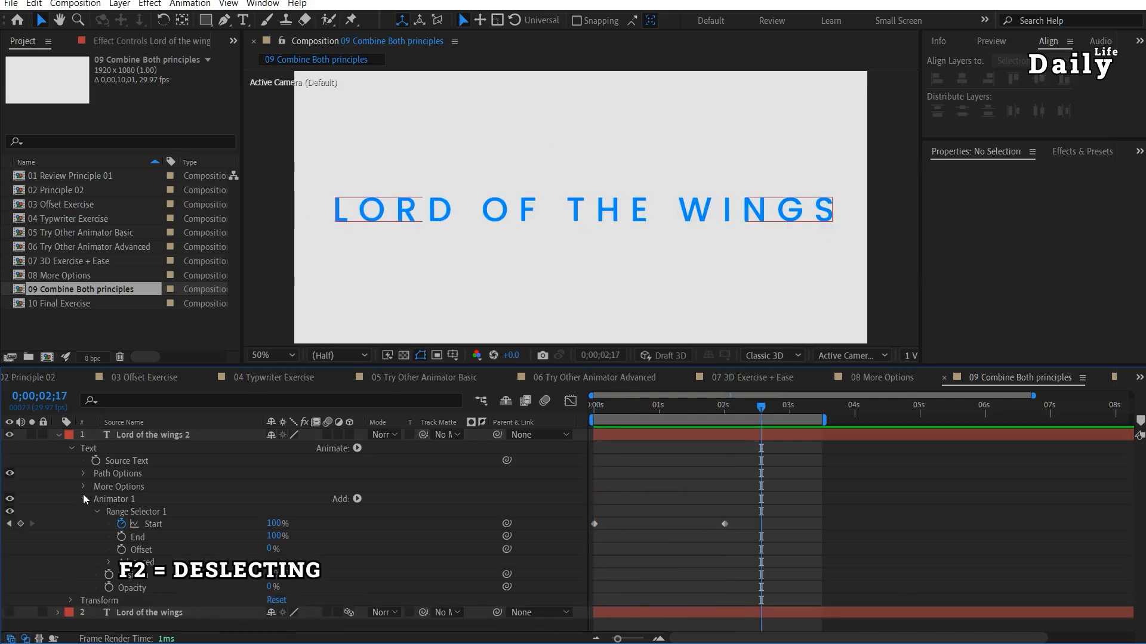
left_click(83, 495)
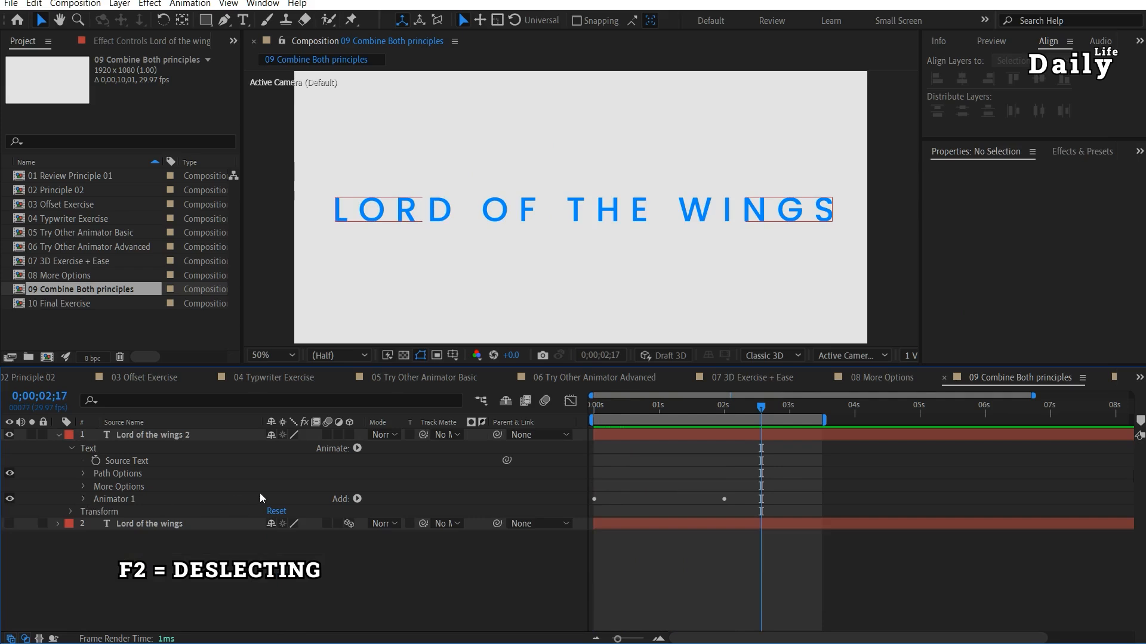
left_click(358, 448)
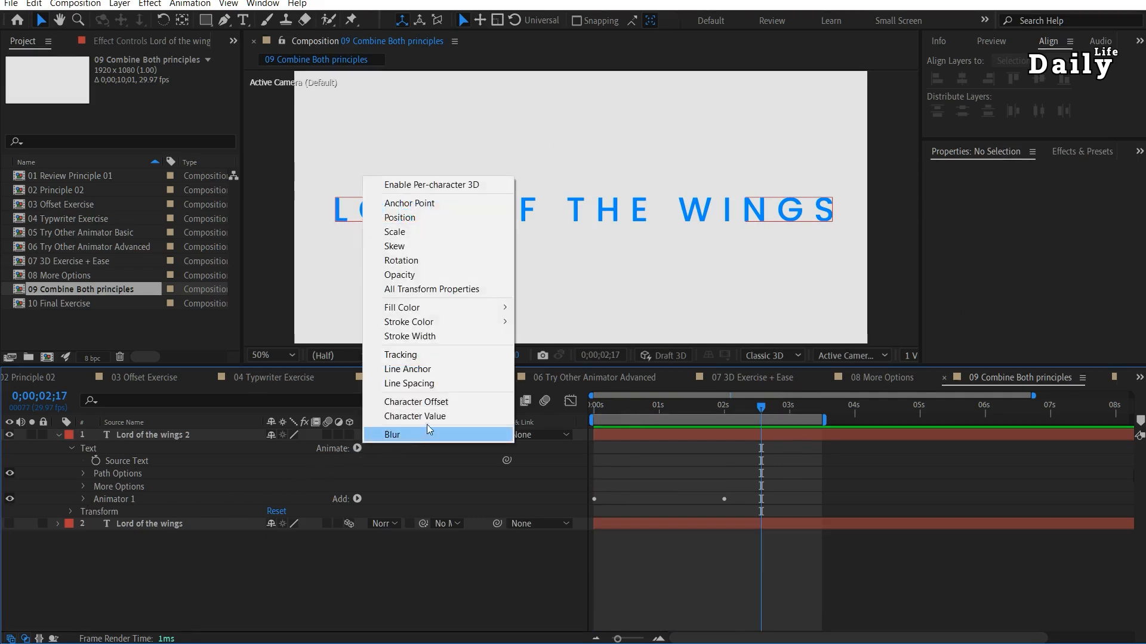
left_click(427, 356)
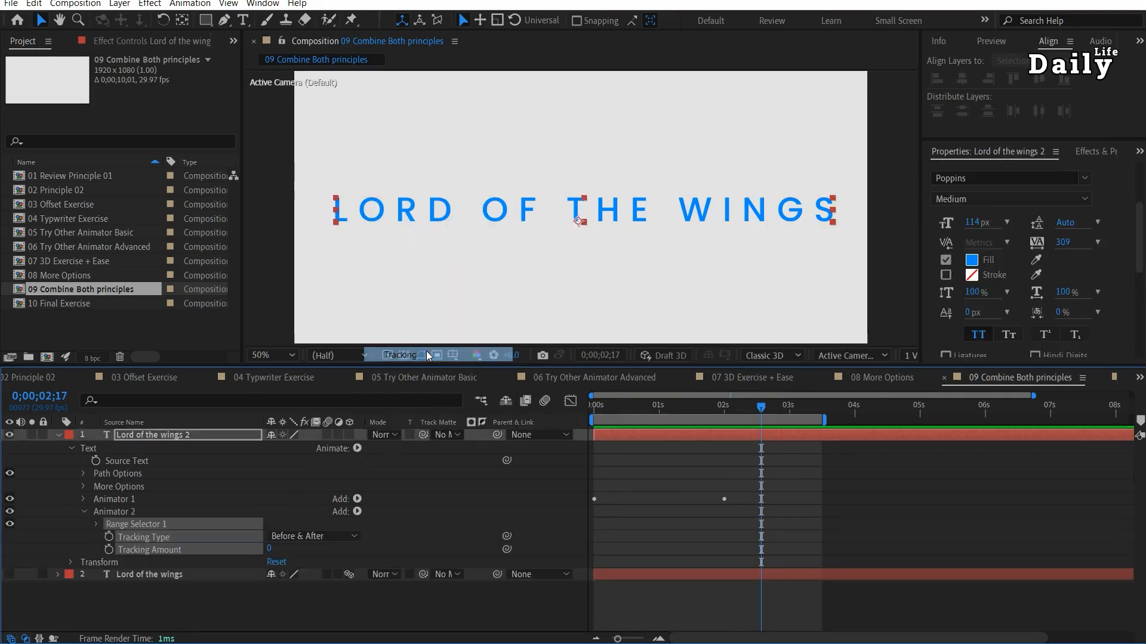
left_click(112, 511)
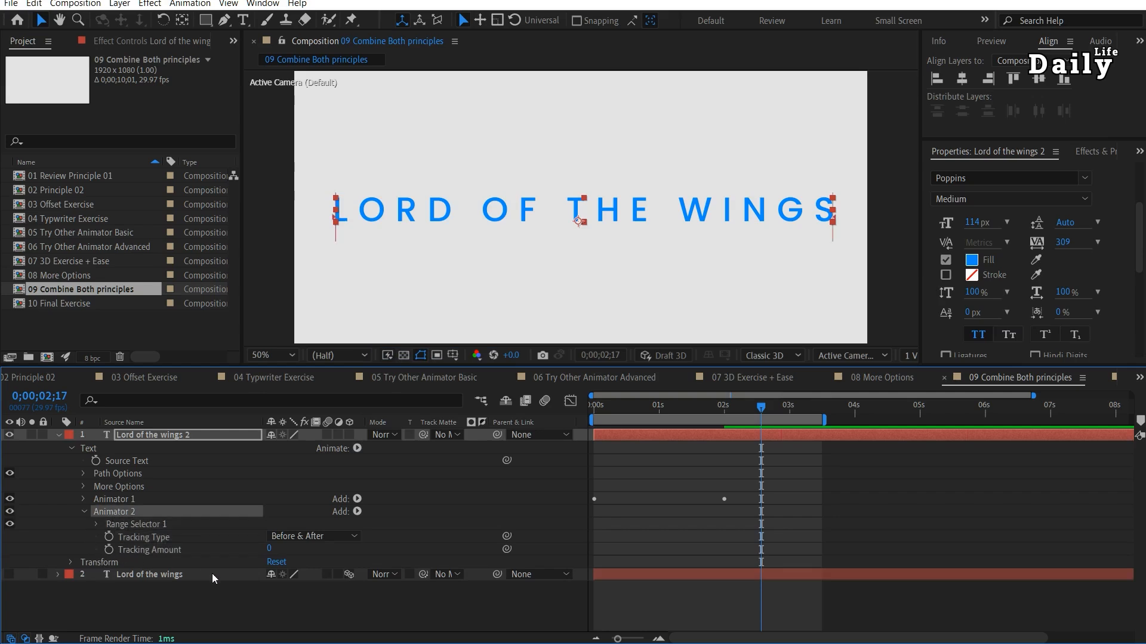
Keyframe the second animator's Tracking Amount from 0 at 2 seconds to -33 at 3 seconds and play the animation from the start.
left_click_drag(735, 407, 725, 413)
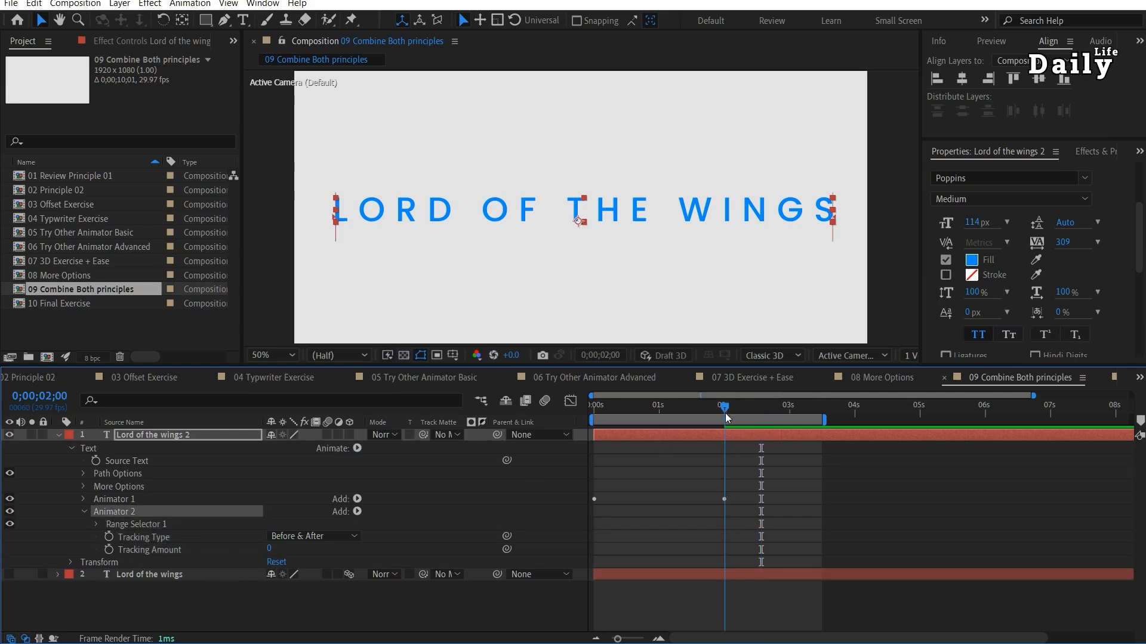
left_click(109, 550)
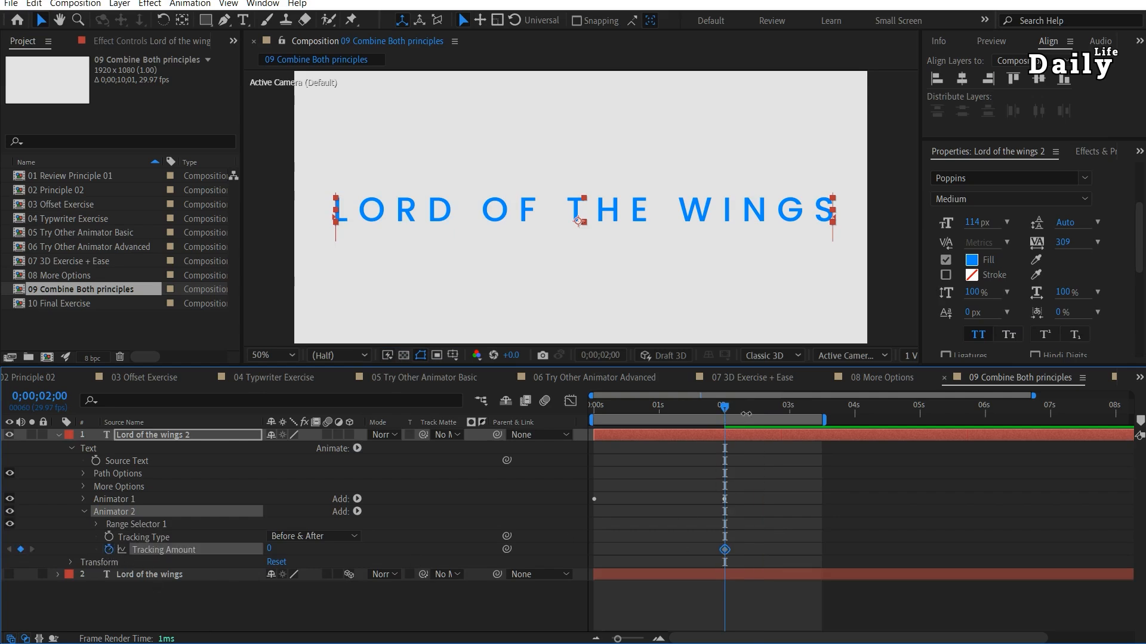
left_click(789, 406)
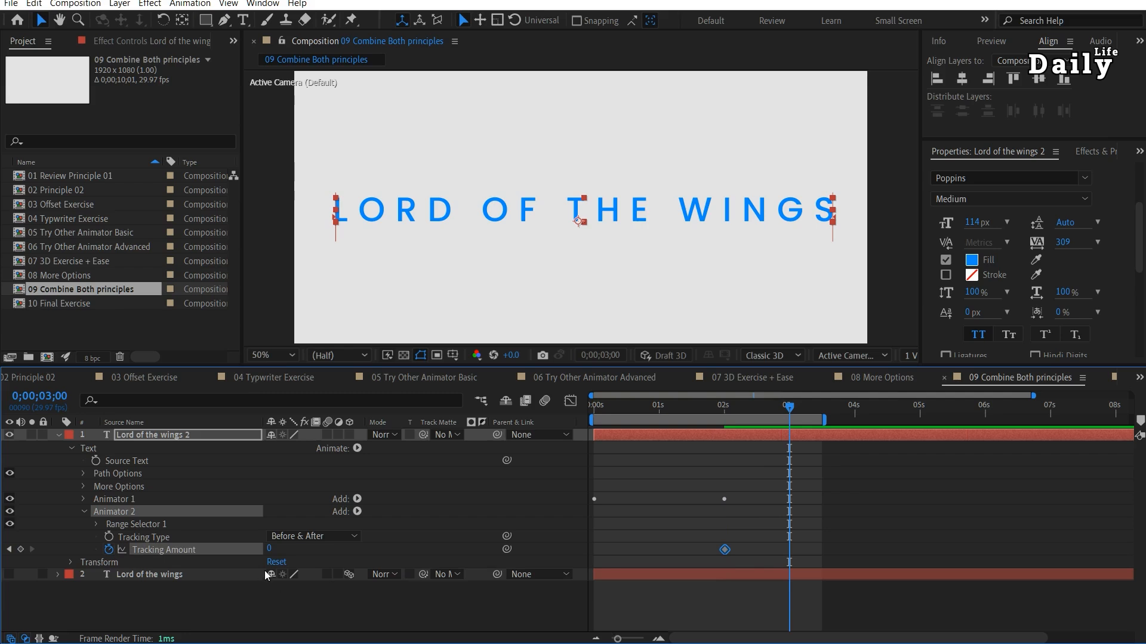
left_click_drag(265, 550, 243, 550)
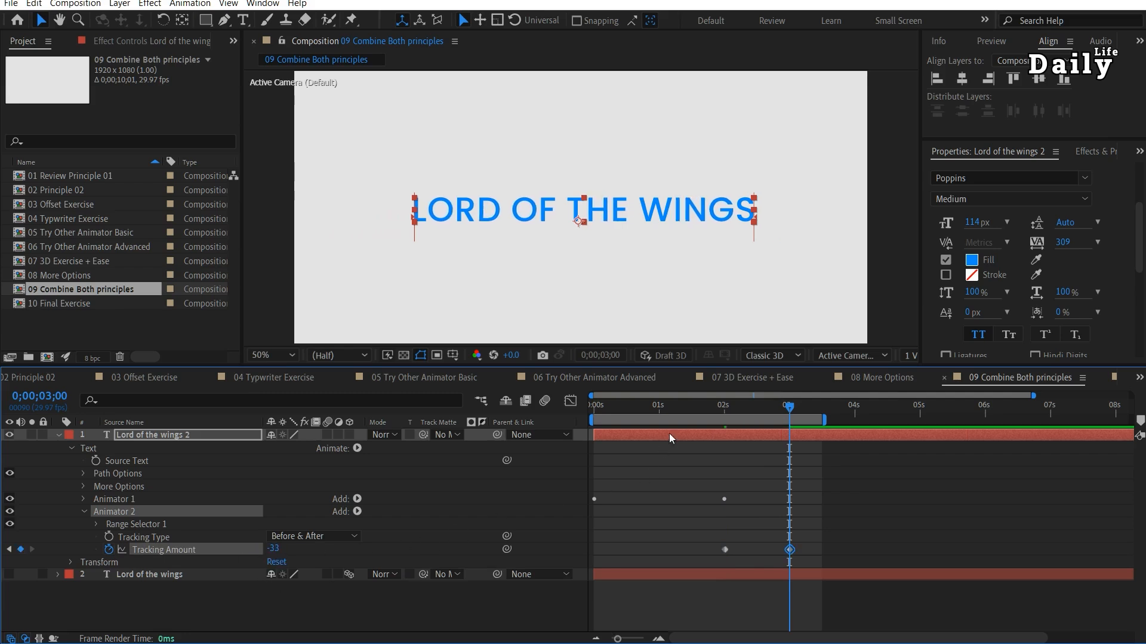
key("Home")
key("space")
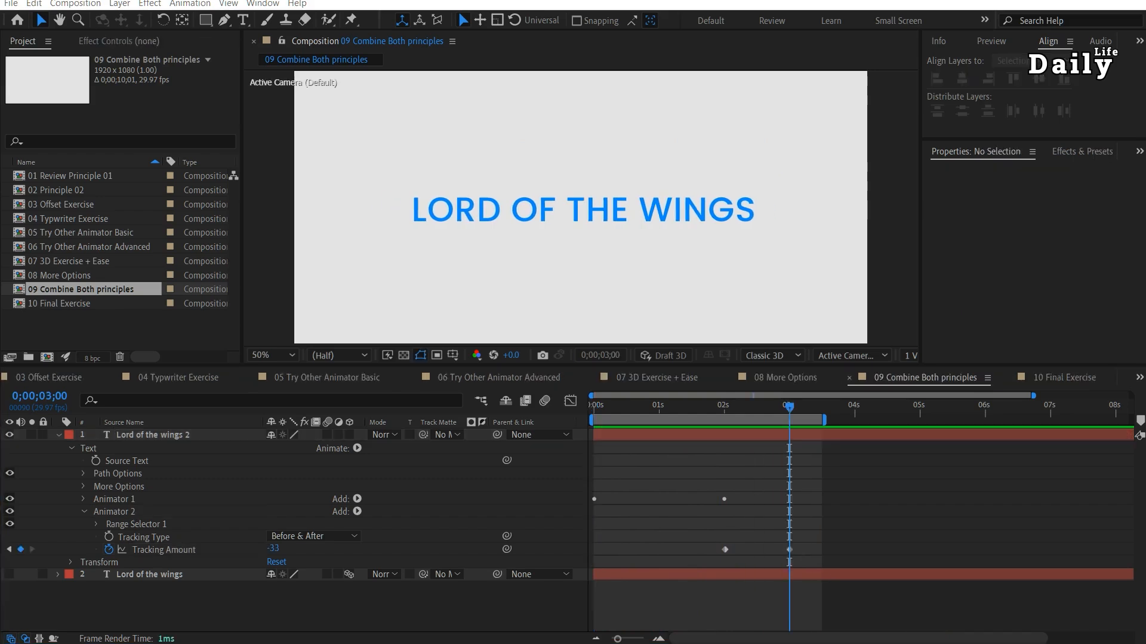
Open the 10 Final Exercise composition, preview its animation, and collapse and hide the existing text layer.
double_click(70, 306)
key("space")
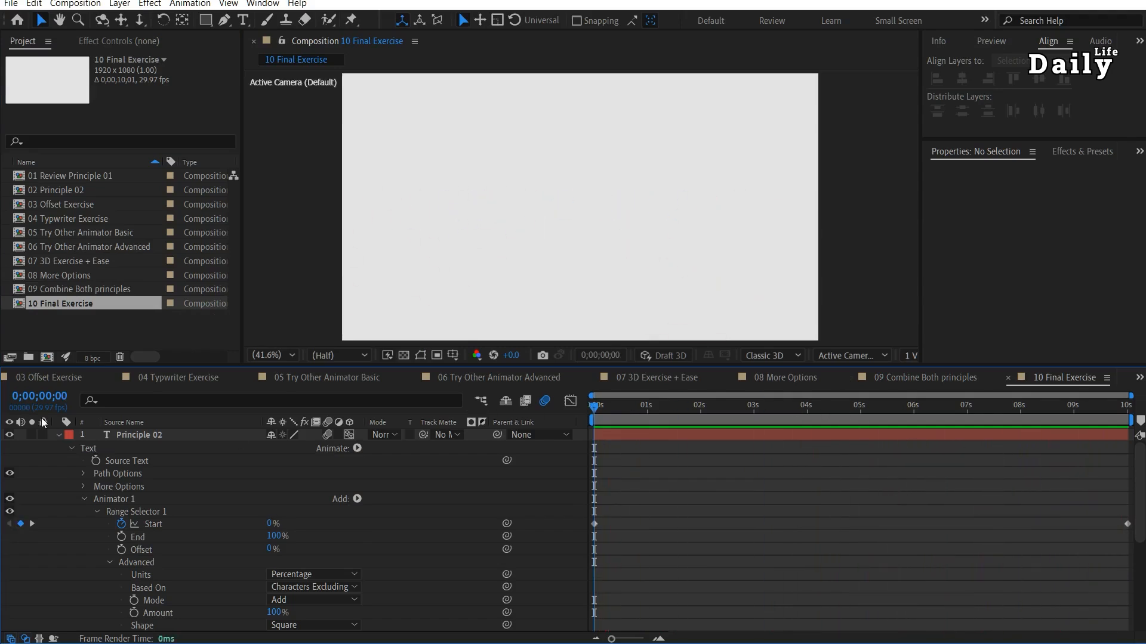
left_click(57, 435)
left_click(9, 435)
Add a new text layer reading "Principle 02" to the final exercise composition.
key("ctrl+t")
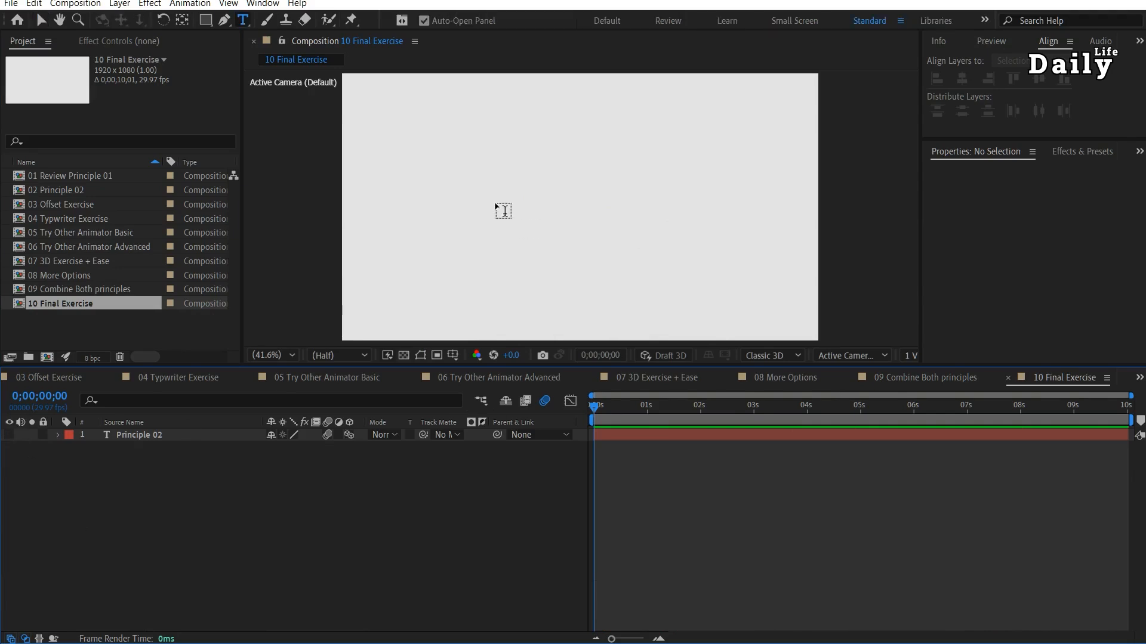
left_click(499, 207)
type("Principle 02")
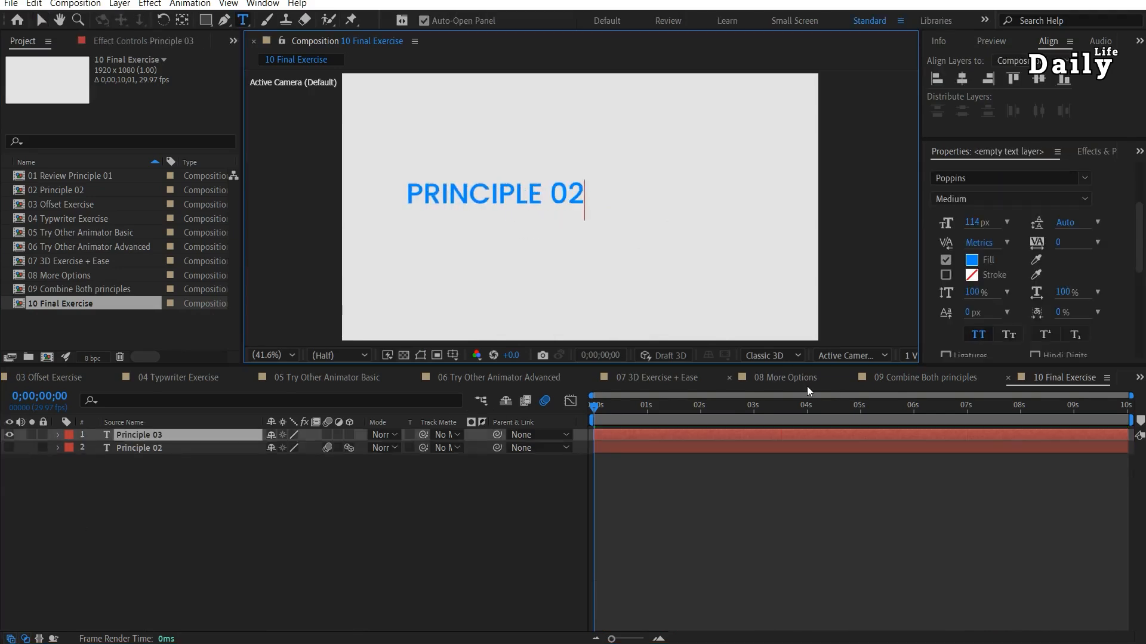
Finish the text entry and move the text to about the middle of the composition.
key("KP_Enter")
key("v")
left_click_drag(534, 193, 598, 206)
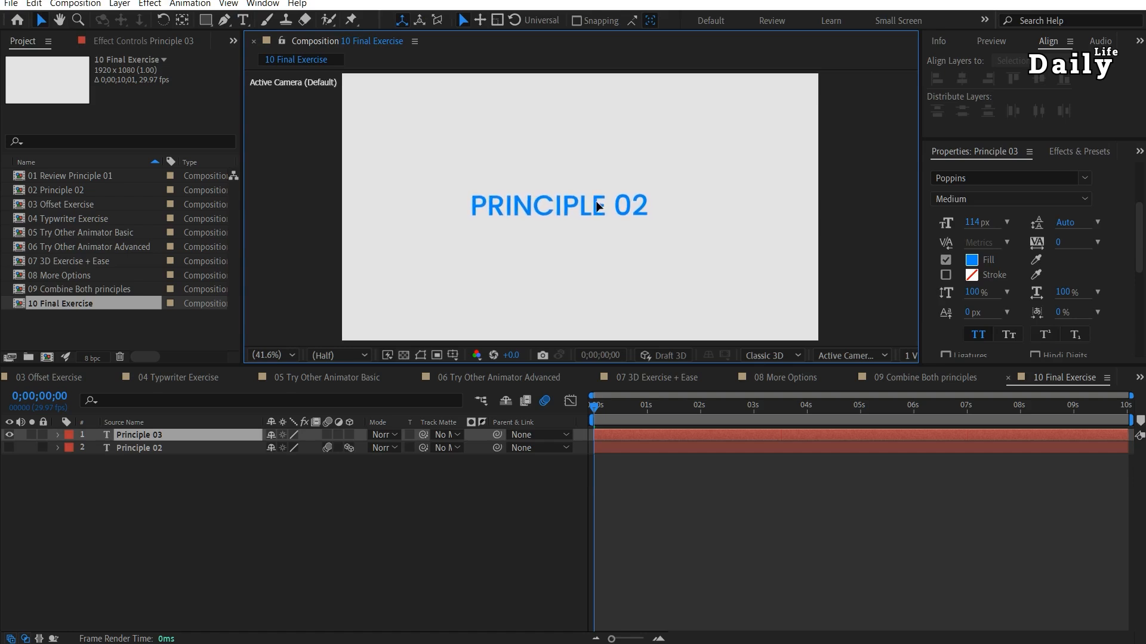
Add a Position animator to the new text layer and enable per-character 3D for it.
left_click(59, 435)
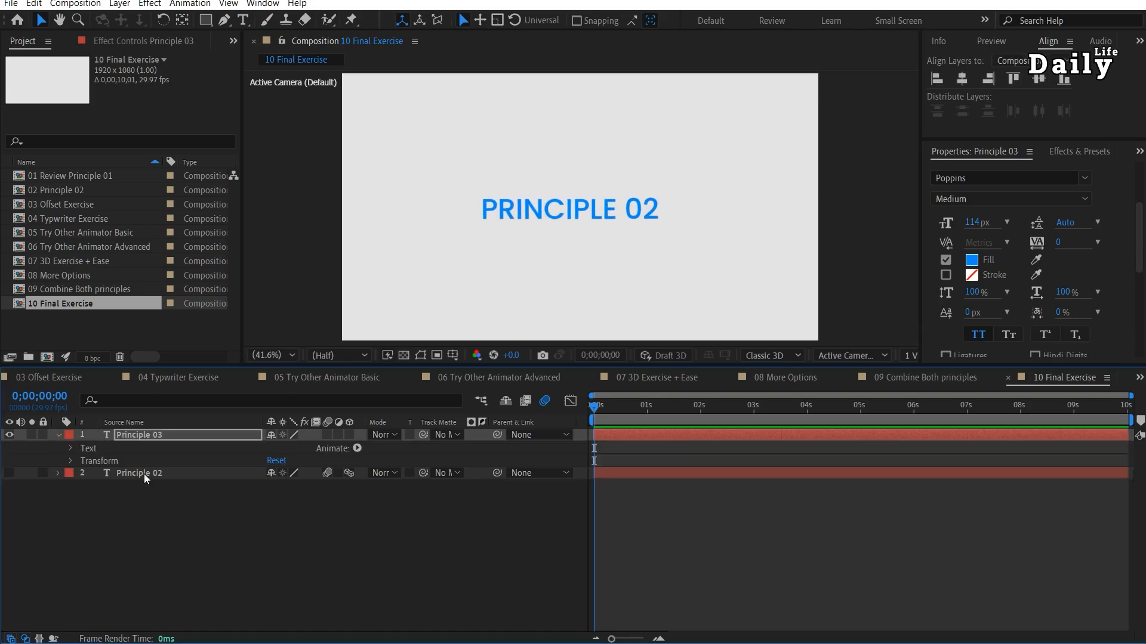
left_click(357, 448)
left_click(431, 218)
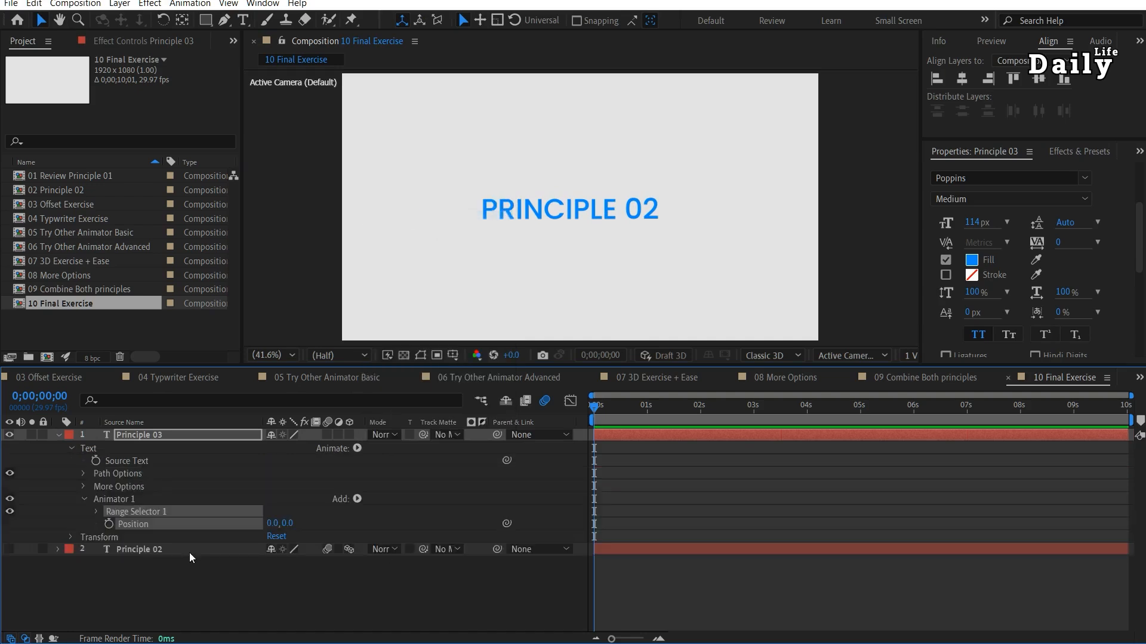
left_click(357, 499)
mouse_move(382, 501)
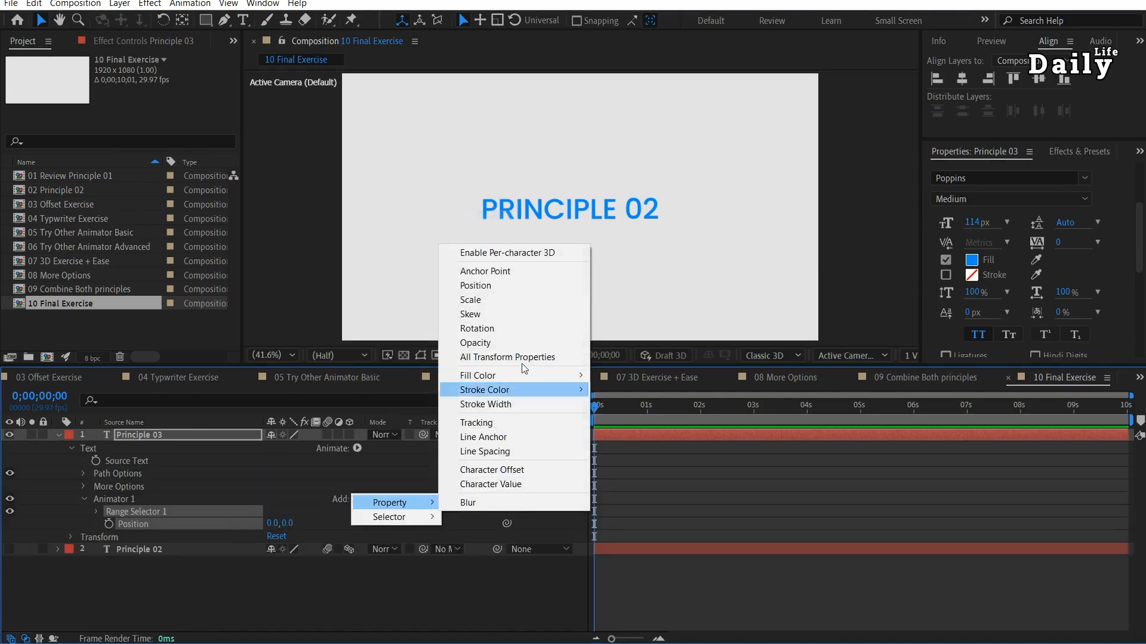
left_click(520, 253)
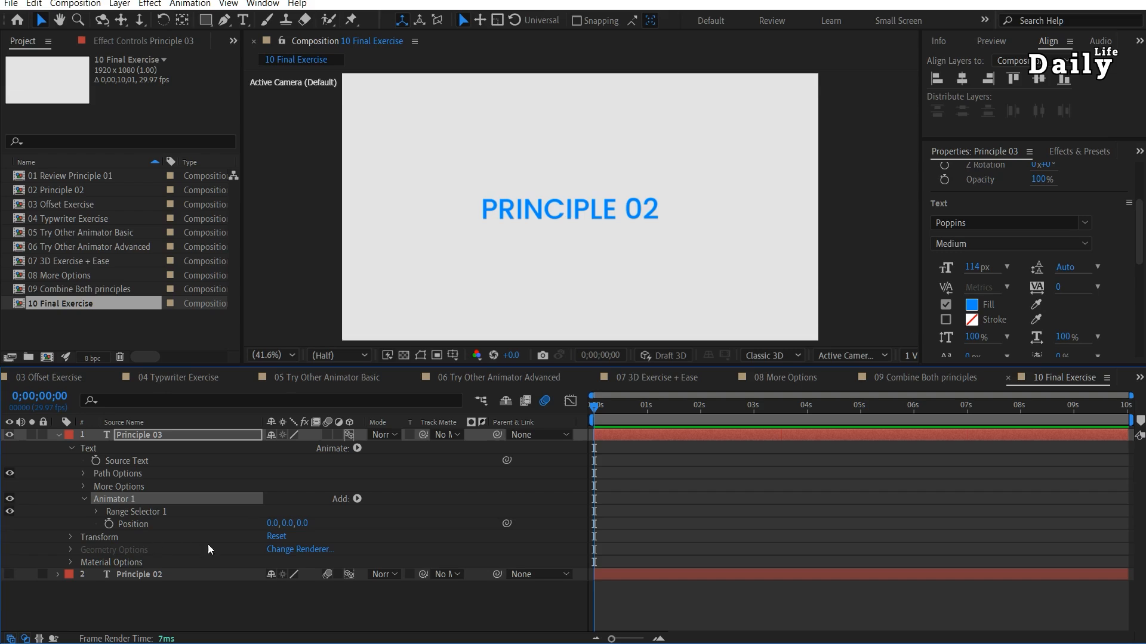
Add Rotation, Fill Color and Blur properties to the text layer's Position animator.
left_click(357, 500)
mouse_move(374, 504)
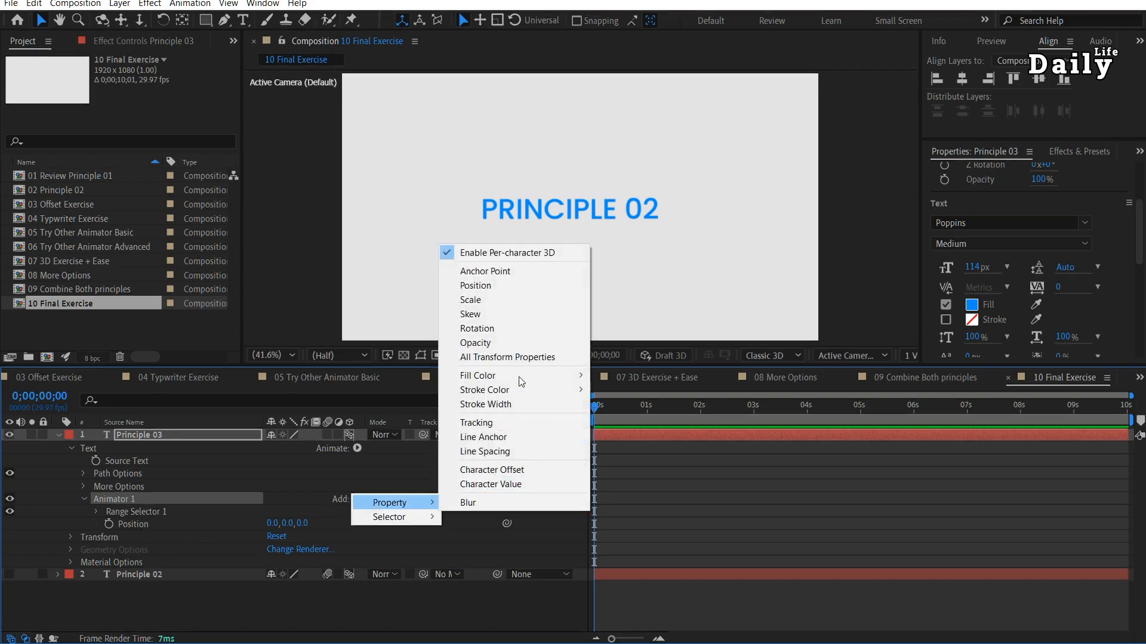
left_click(496, 329)
left_click(357, 499)
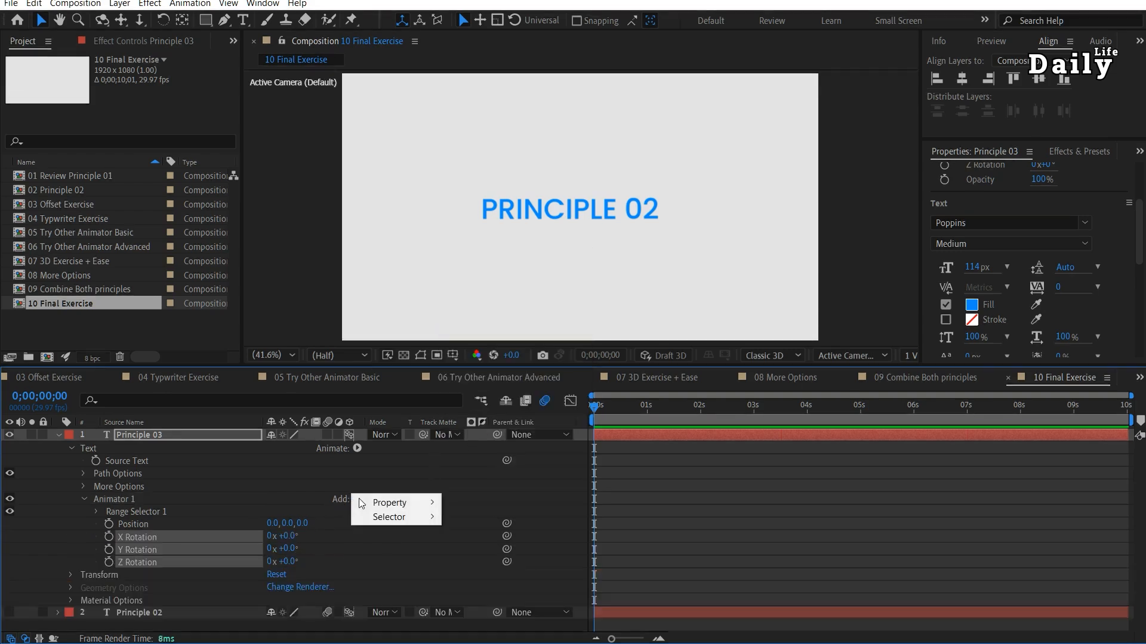
mouse_move(386, 503)
mouse_move(495, 377)
left_click(632, 372)
left_click(357, 499)
mouse_move(417, 501)
left_click(481, 504)
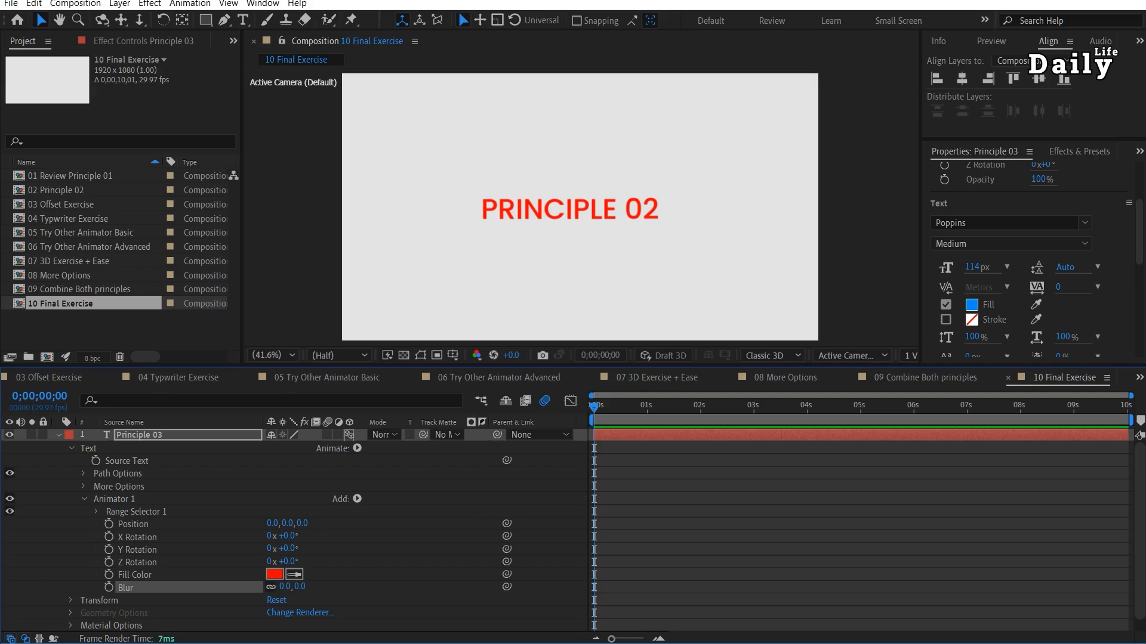
Set the animator's Position on the Z axis to -2700.
left_click_drag(303, 523, 278, 550)
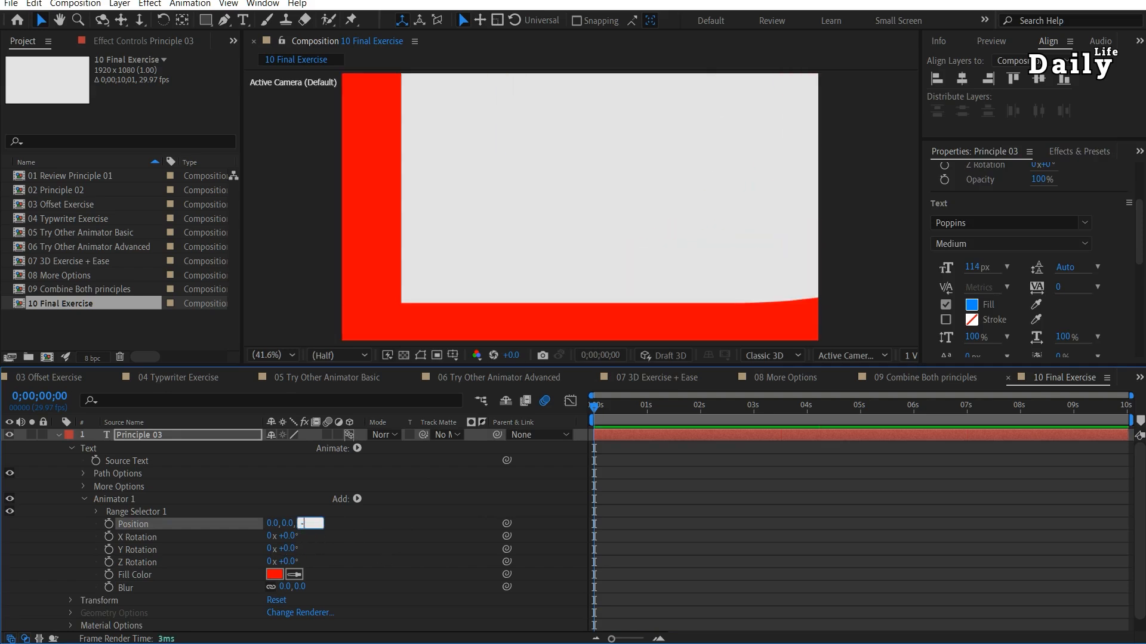
type("0")
key("Return")
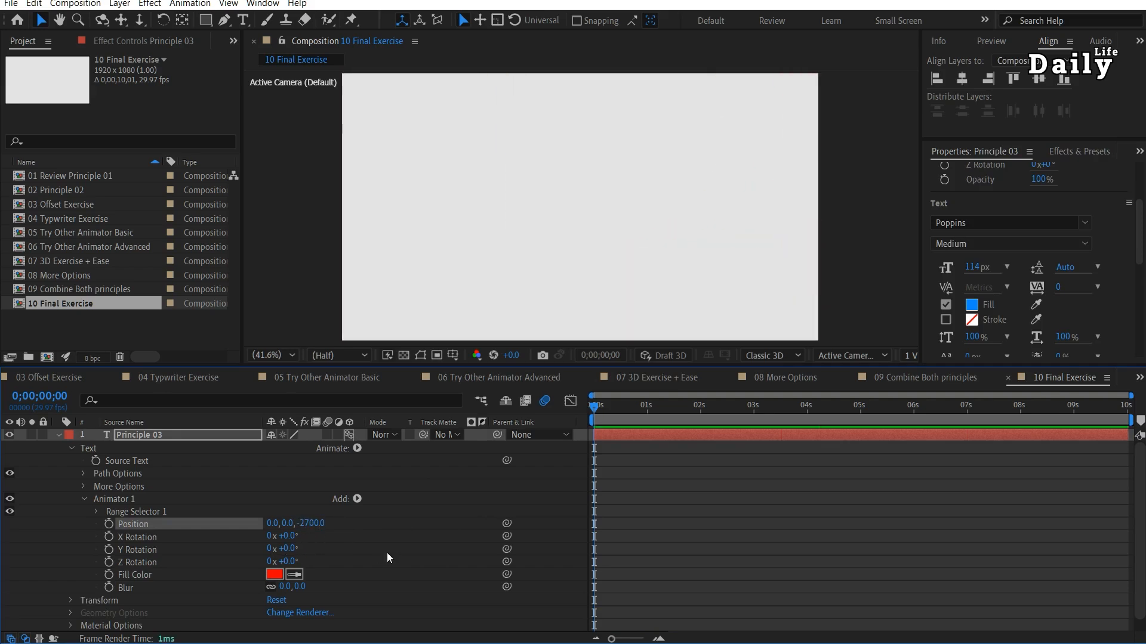
Keyframe the range selector's Start from 0% at the first frame to its maximum at 10 seconds and play the animation.
left_click(96, 511)
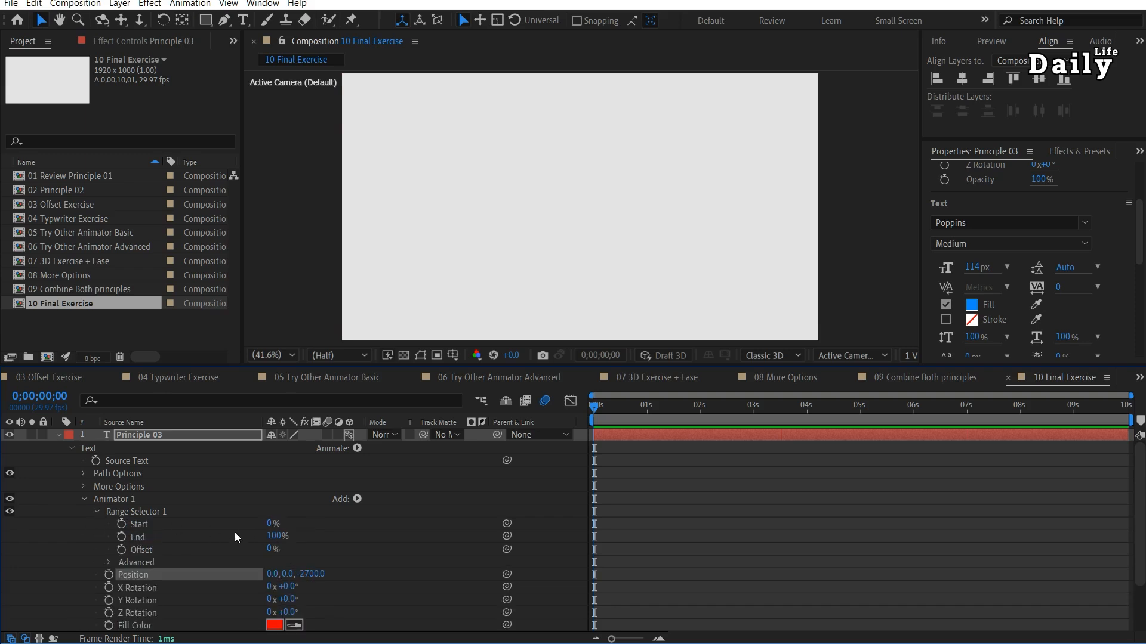
left_click(121, 525)
key("End")
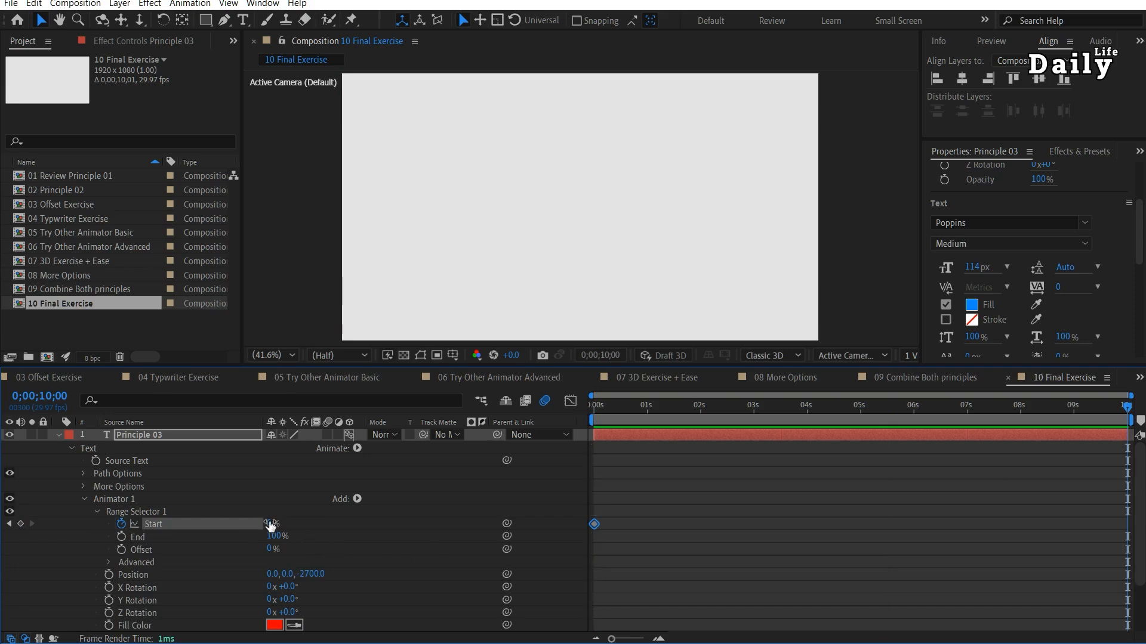
left_click_drag(271, 523, 353, 531)
key("Home")
key("space")
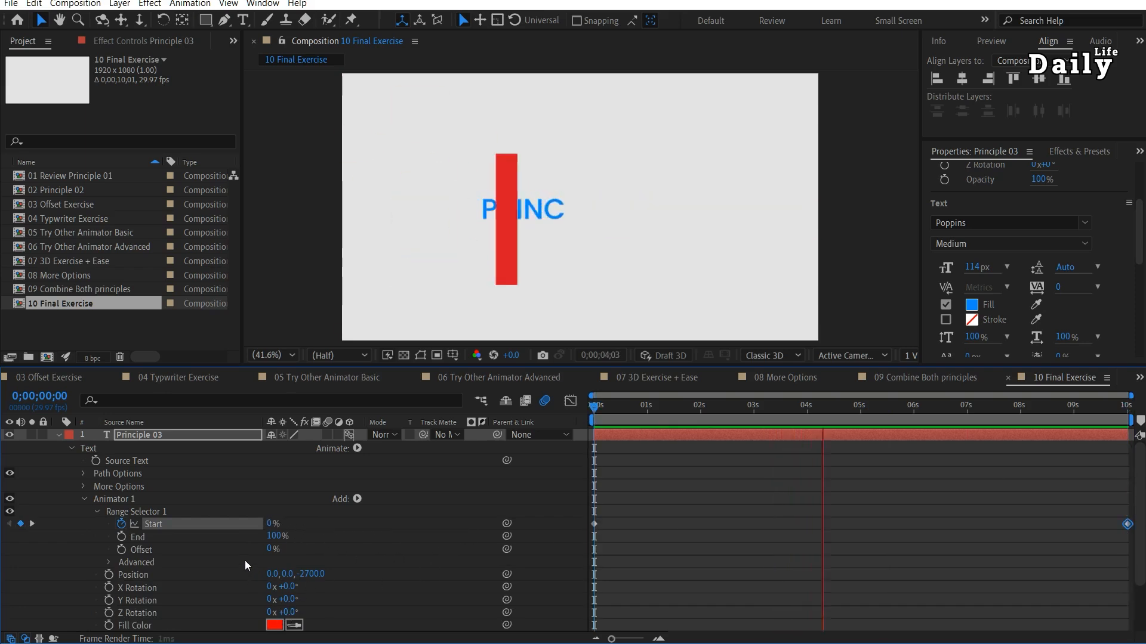
Turn on Randomize Order in the range selector's Advanced options.
scroll(245, 560, "down", 1)
left_click(134, 538)
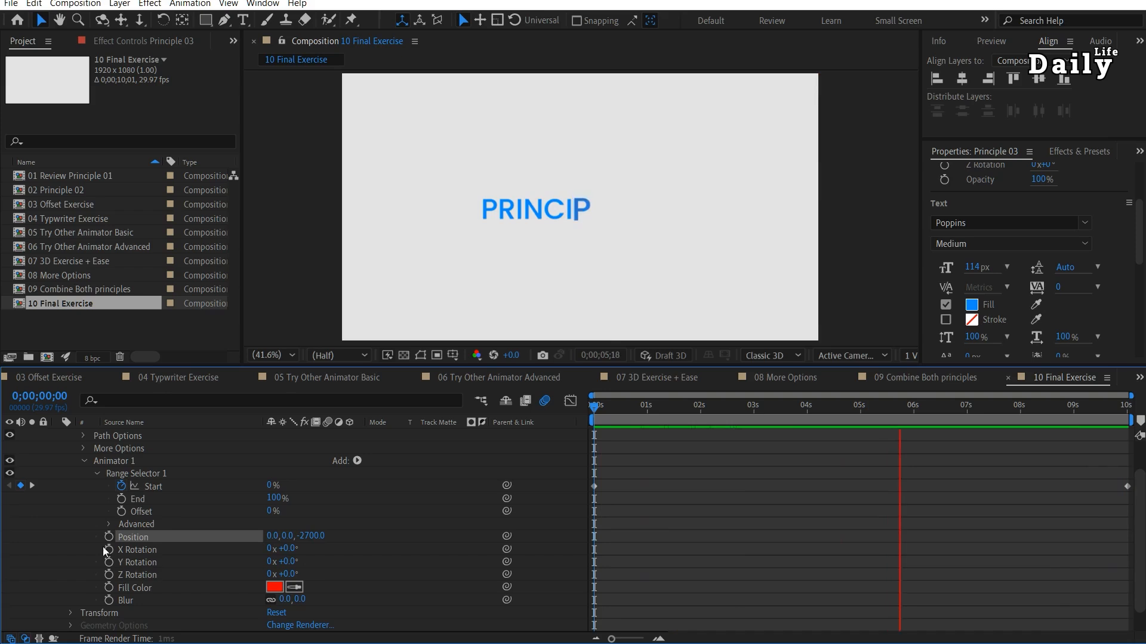
left_click(109, 524)
scroll(242, 548, "down", 2)
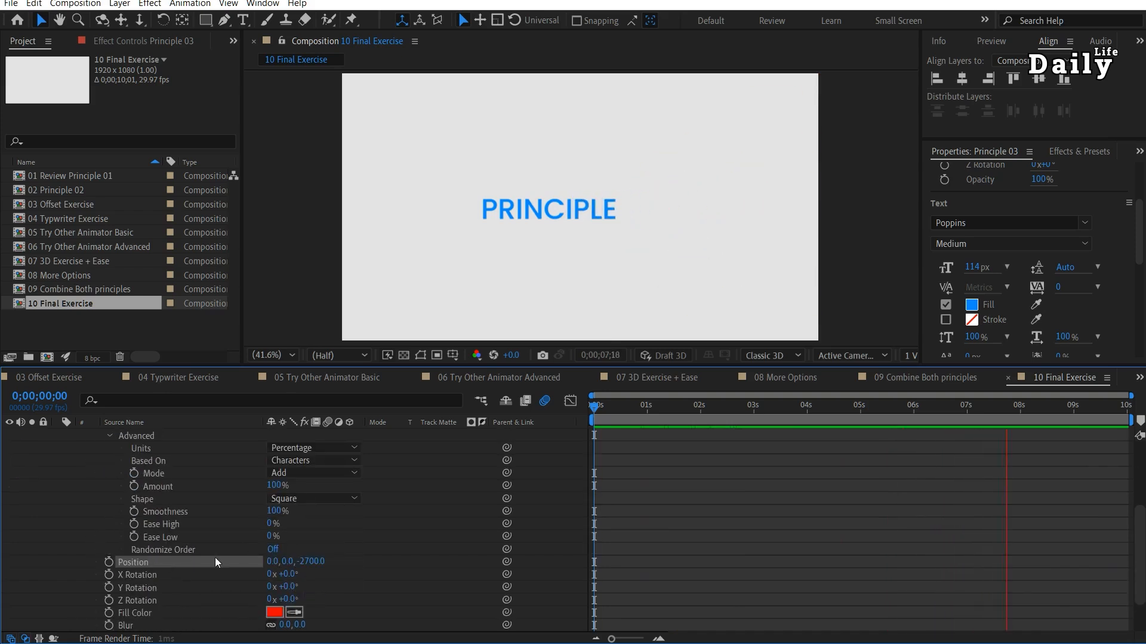
left_click(270, 550)
Set the animator's X Rotation to 93°, Y Rotation to -180° and Z Rotation to -146°.
scroll(269, 555, "down", 1)
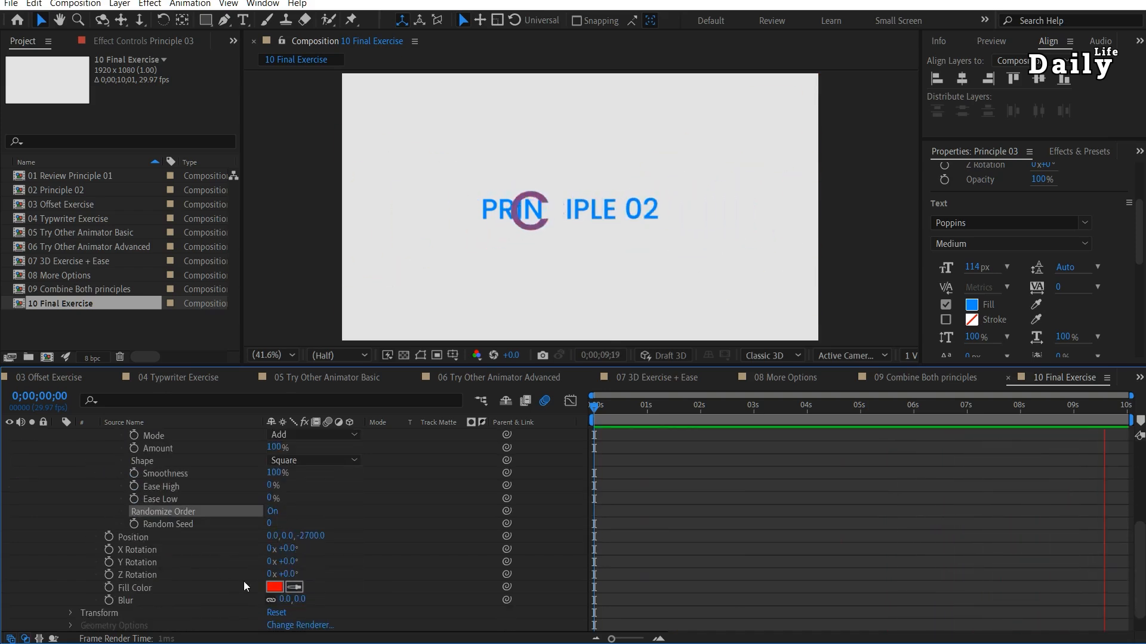
left_click(289, 549)
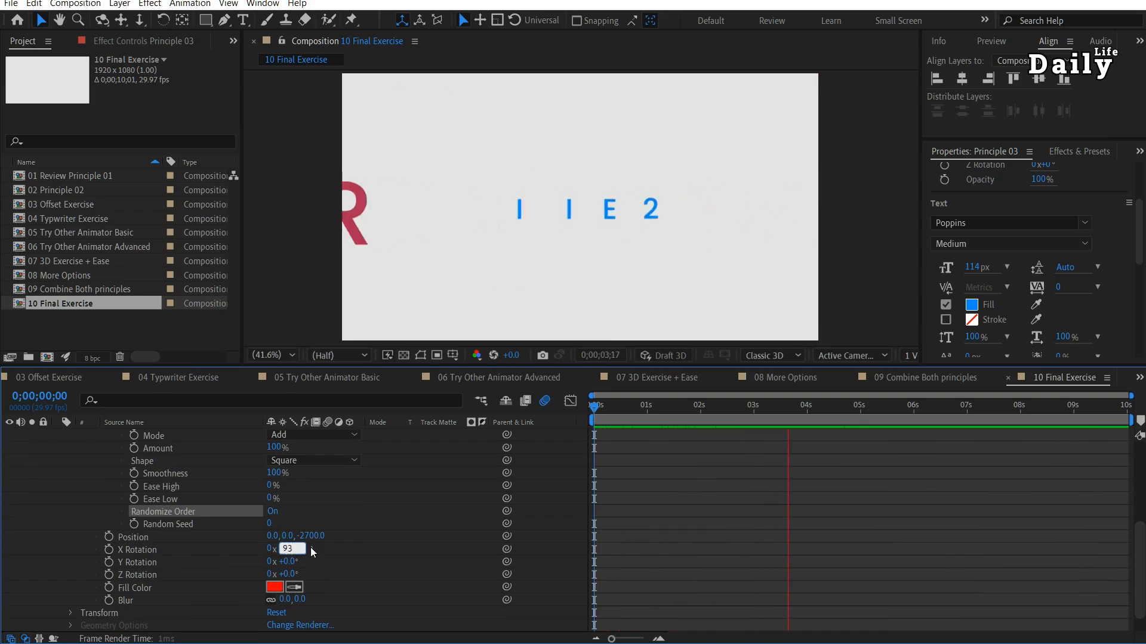
type("93")
key("Return")
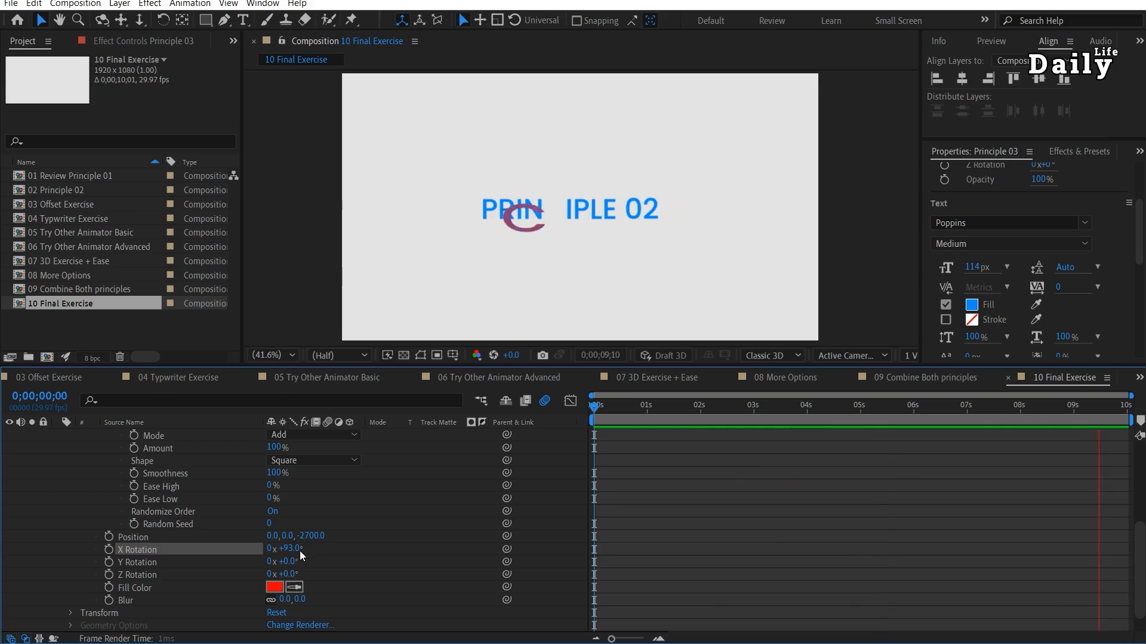
left_click(286, 561)
type("-180")
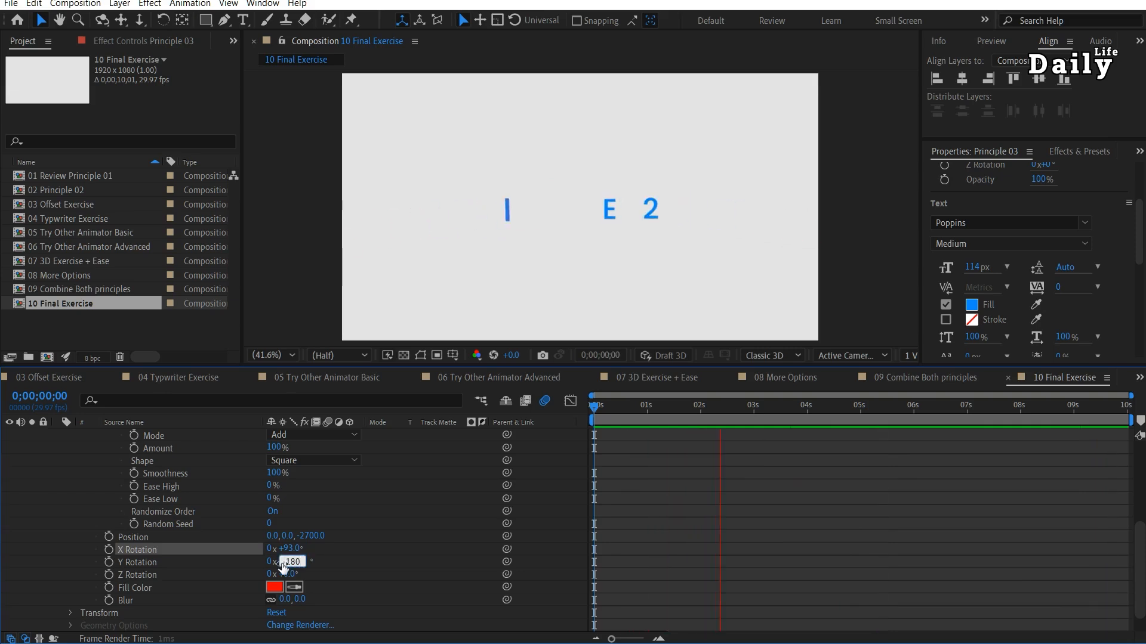
key("Return")
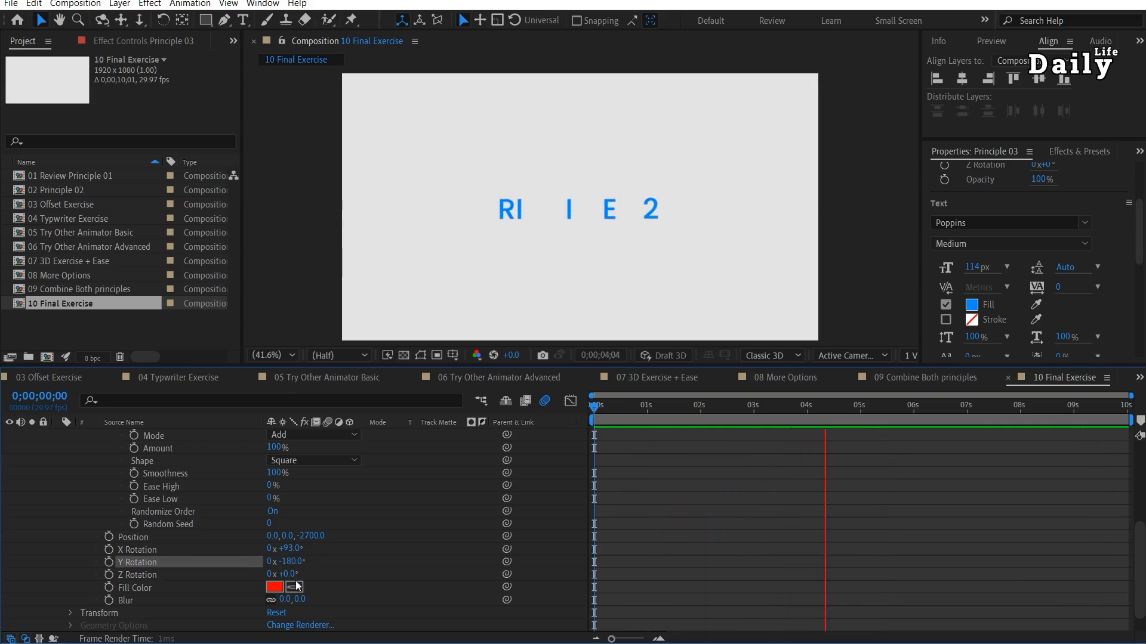
left_click(283, 574)
type("-")
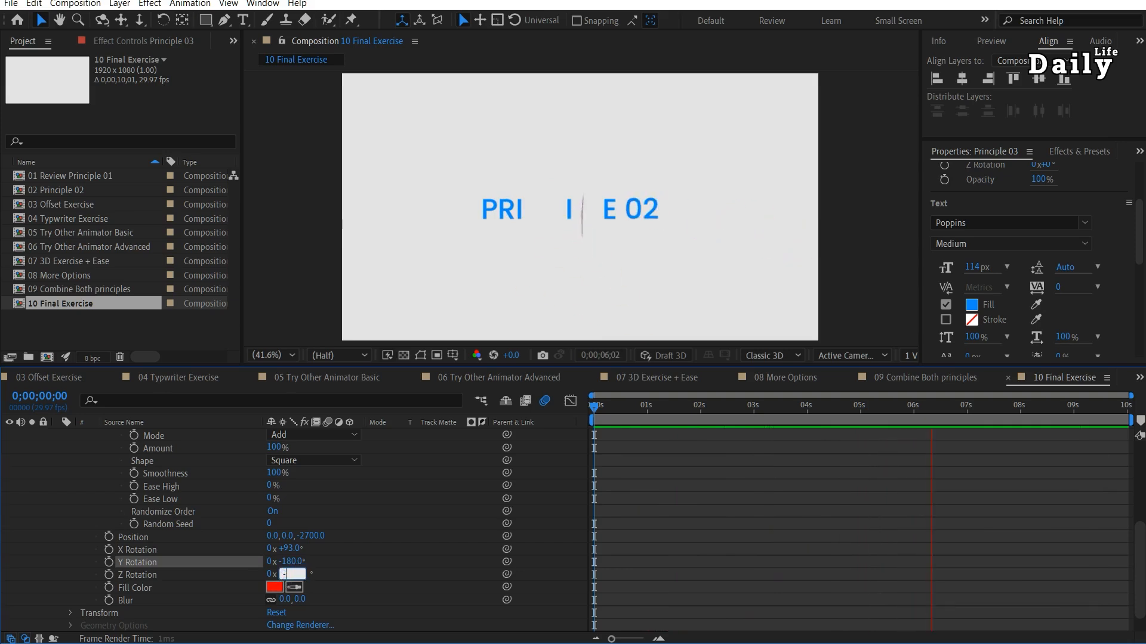
type("146")
key("Return")
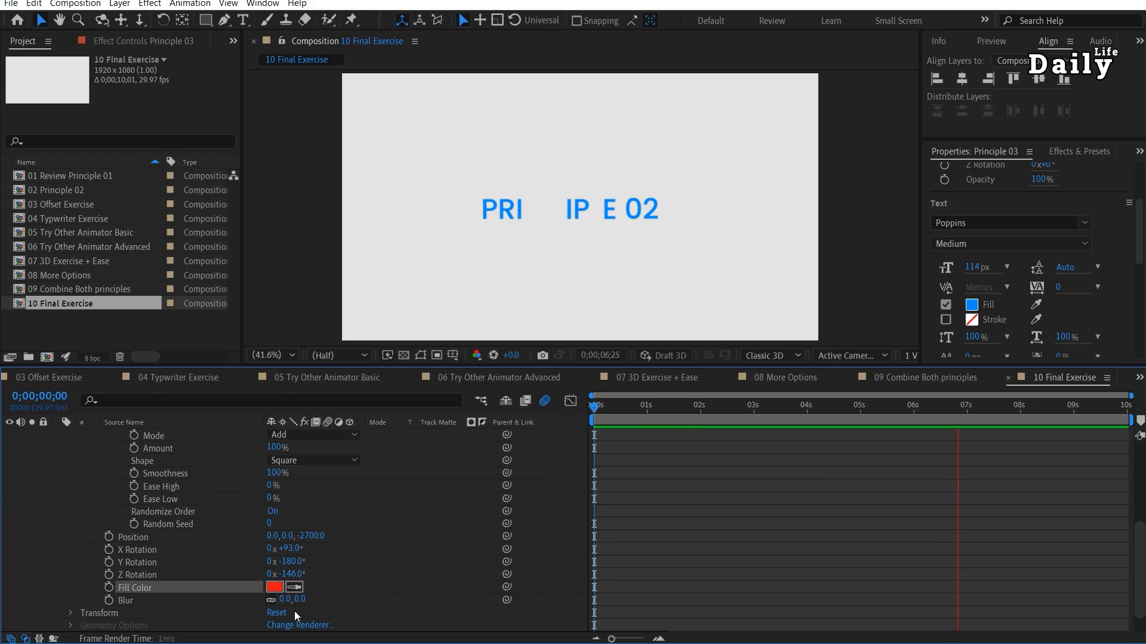
Set the animator's Blur to 25 in both directions.
left_click(286, 601)
type("25")
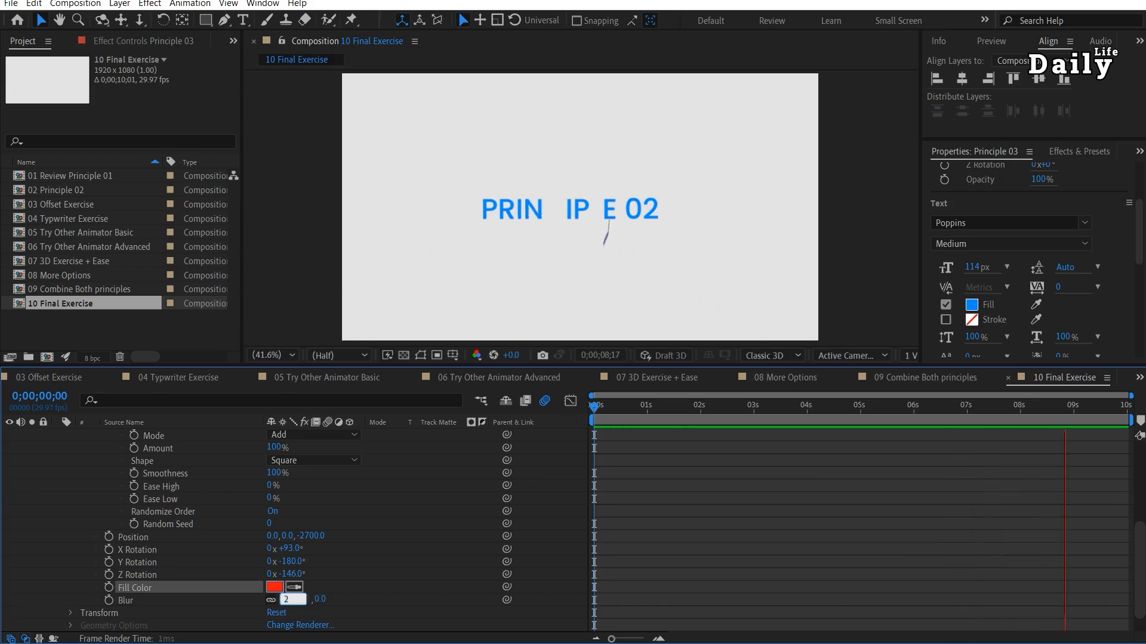
key("Return")
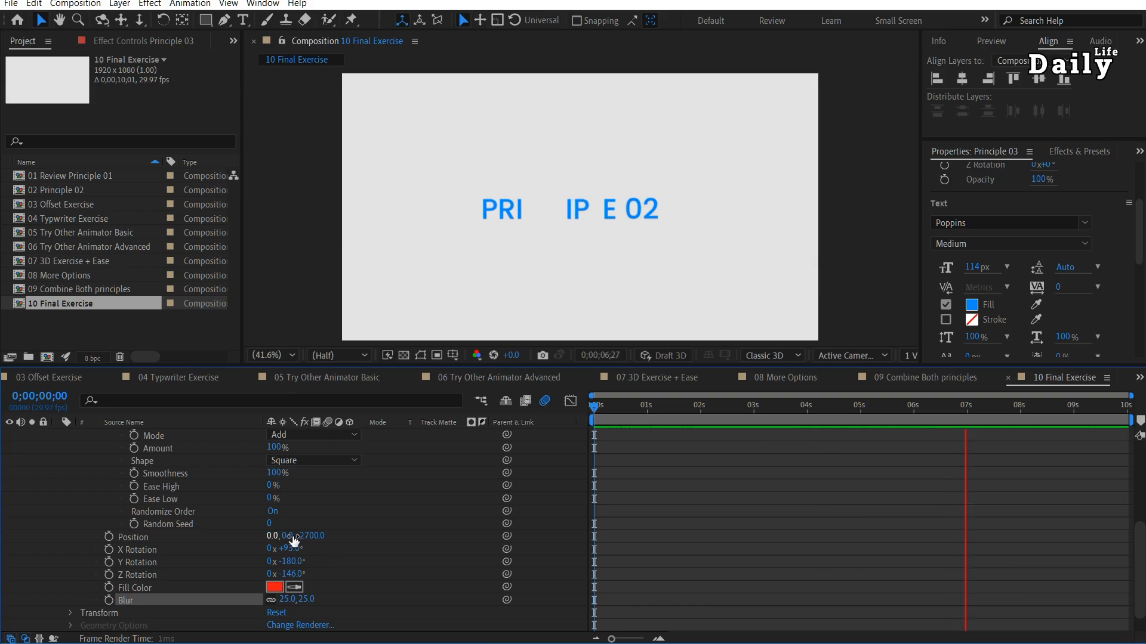
Set the animator's Position on the Y axis to -84 and play the animation from the start.
left_click(747, 406)
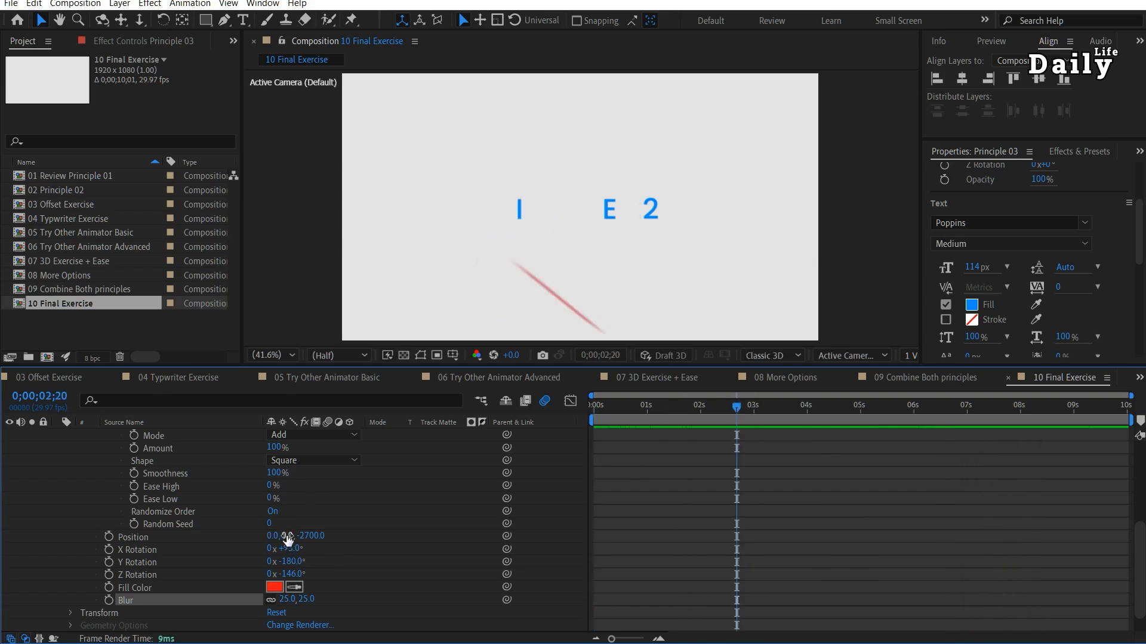
left_click_drag(287, 538, 222, 543)
left_click_drag(664, 409, 590, 412)
key("space")
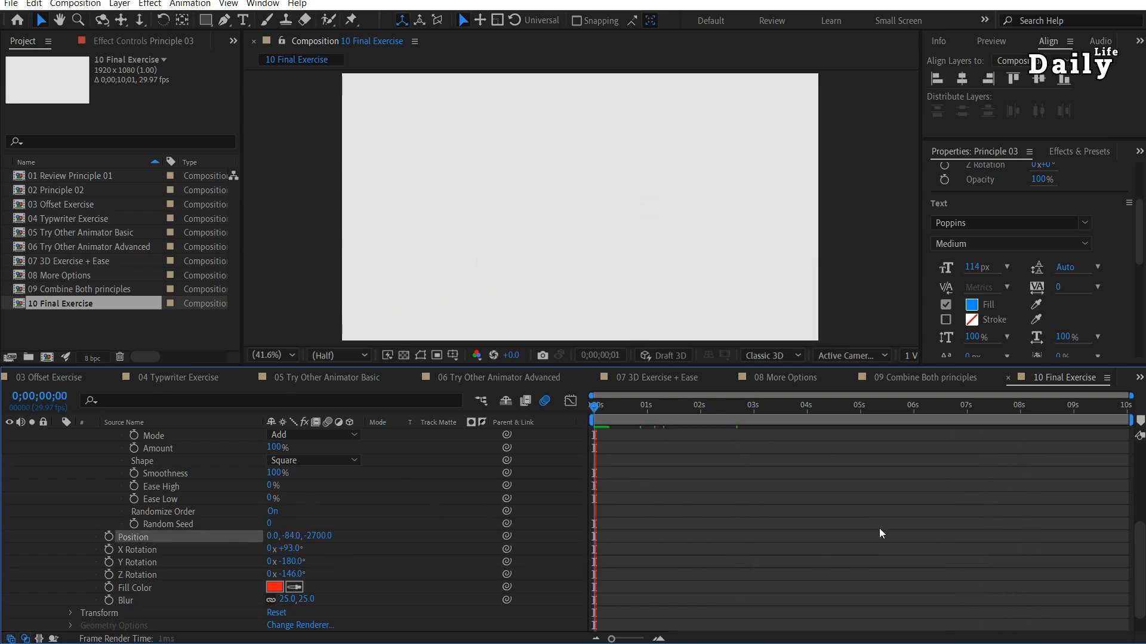